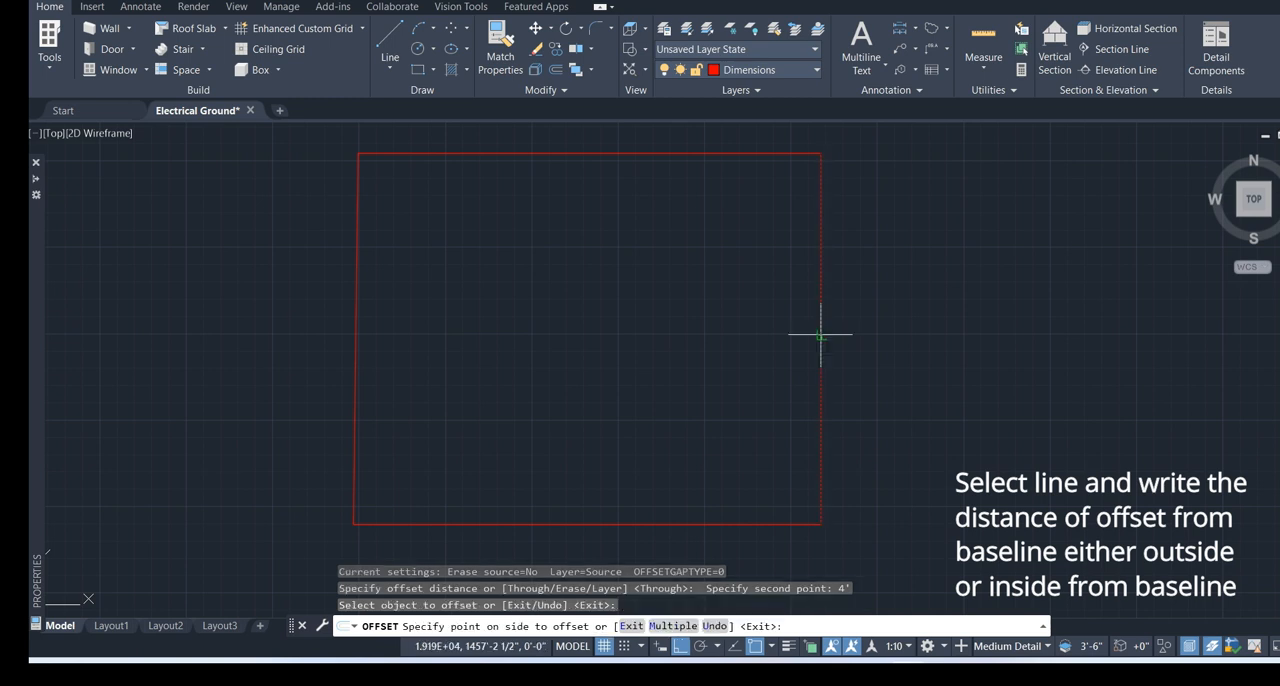
Offset the rectangle's right, top and left edges outward by 4'
{"action": "left_click", "coordinate": [921, 332]}
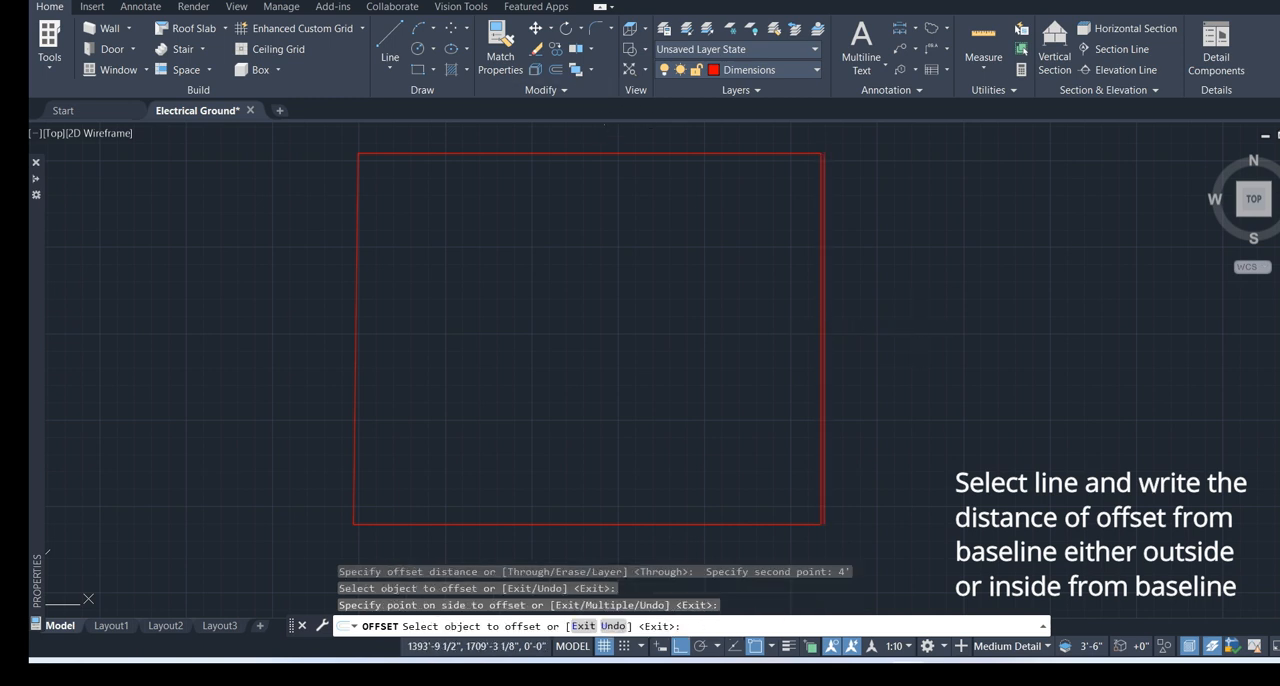
{"action": "left_click", "coordinate": [605, 154]}
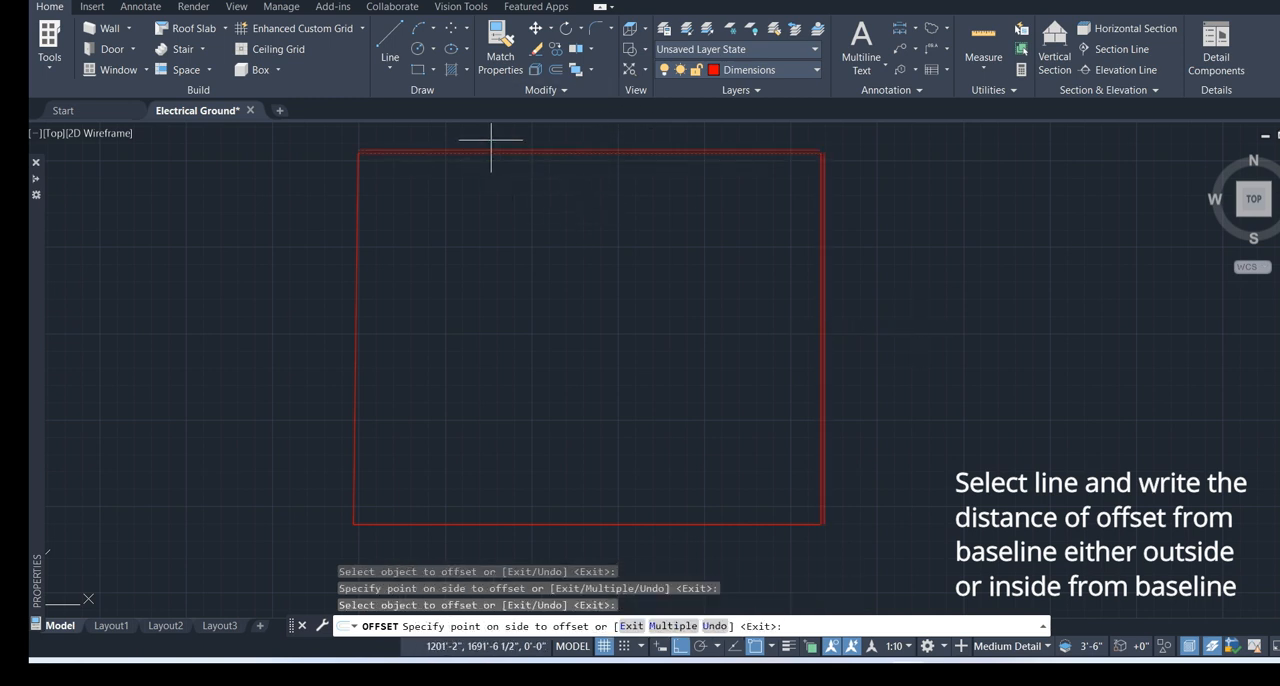
{"action": "left_click", "coordinate": [438, 131]}
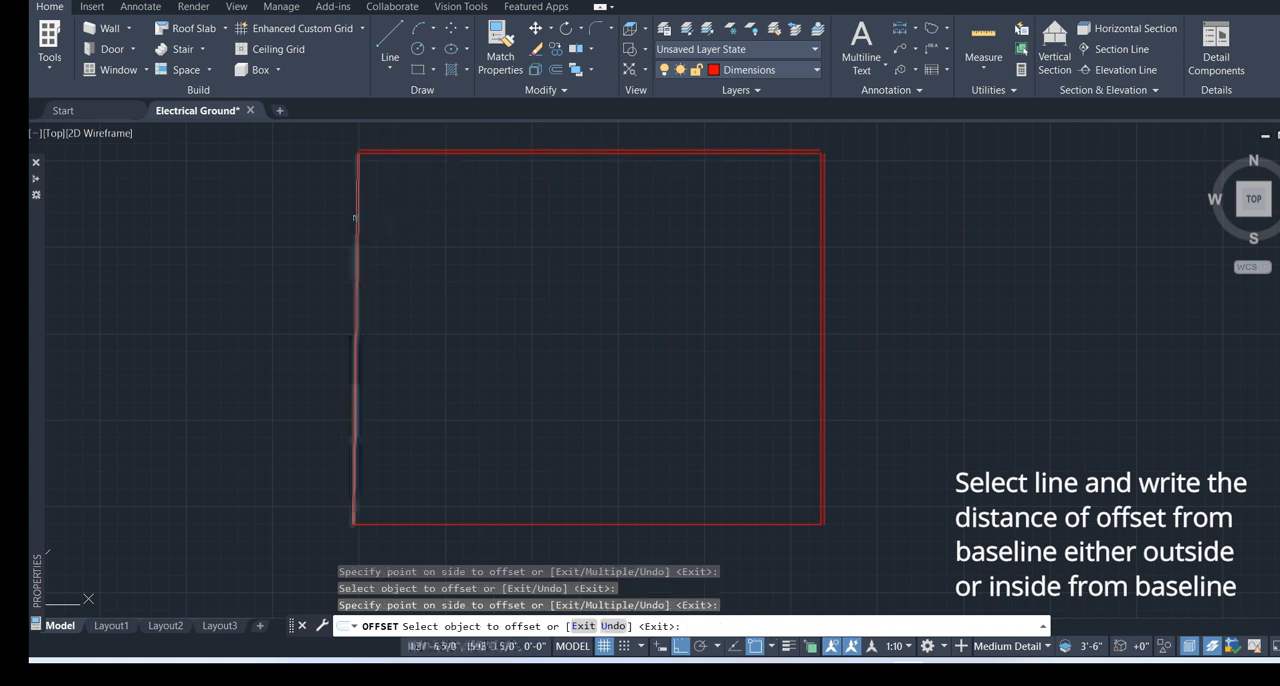
{"action": "left_click", "coordinate": [357, 212]}
{"action": "left_click", "coordinate": [283, 226]}
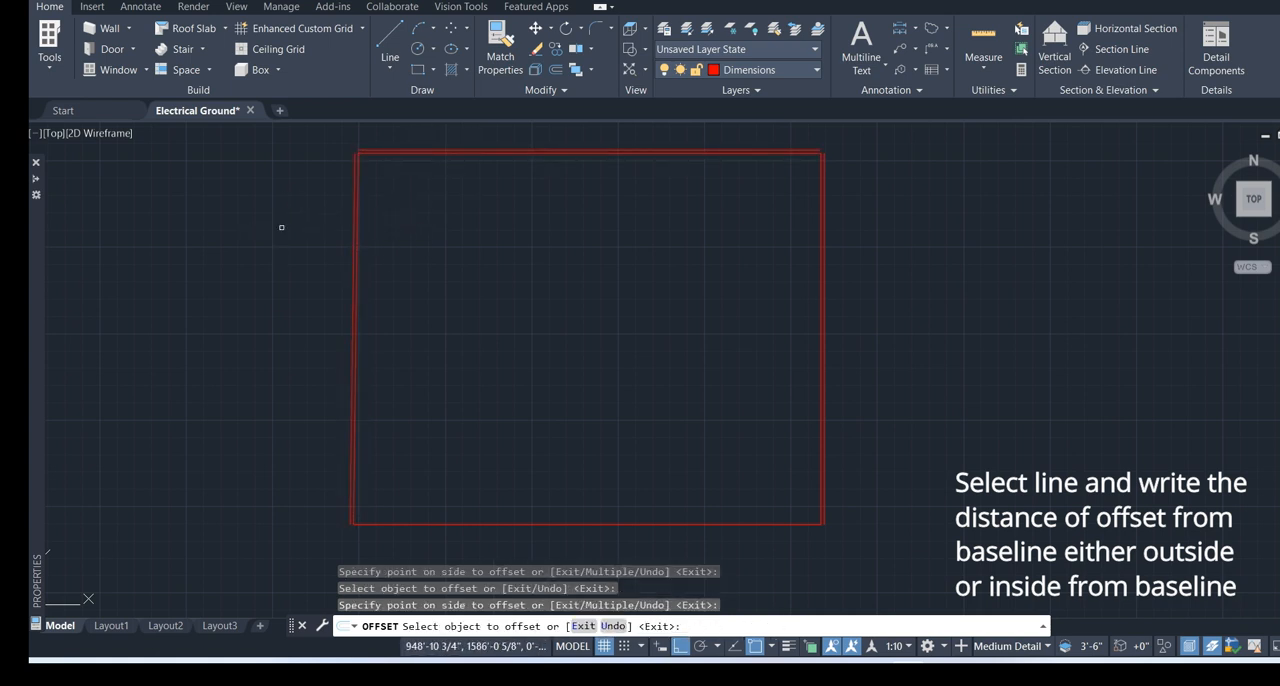
Offset the rectangle's bottom edge outward by the same 4' distance and end the Offset command
{"action": "left_click", "coordinate": [399, 524]}
{"action": "middle_click_drag", "start_coordinate": [408, 509], "coordinate": [423, 338]}
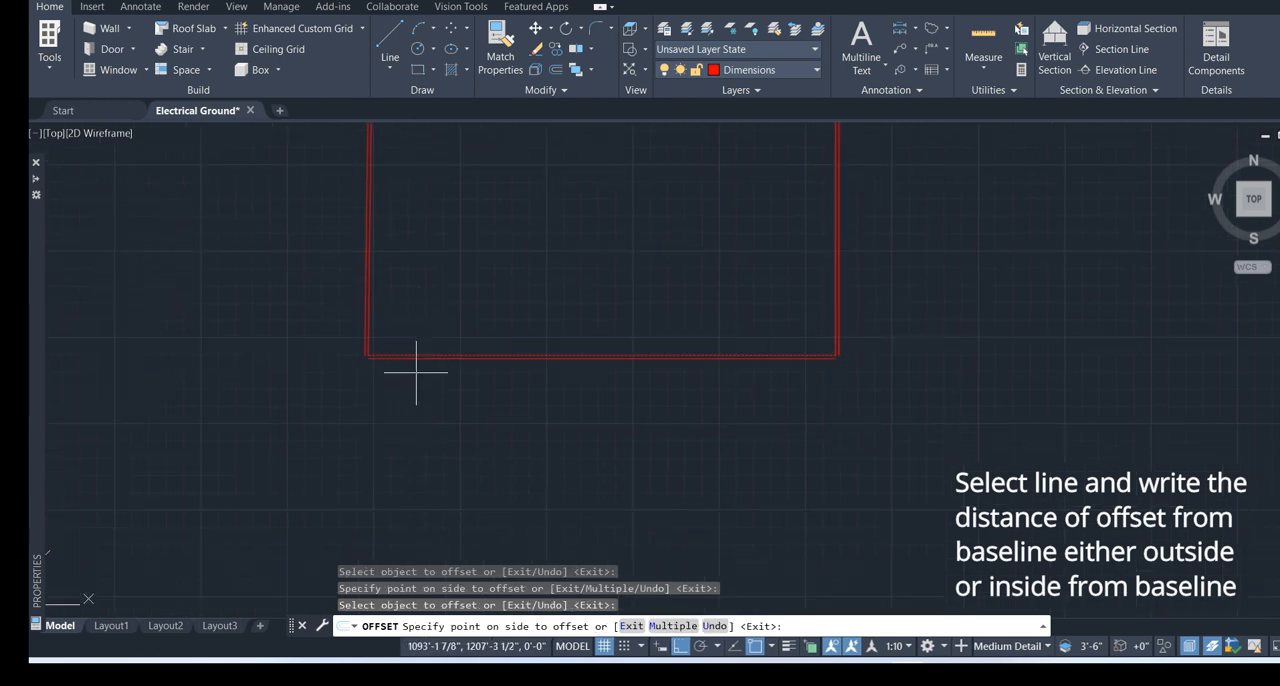
{"action": "left_click", "coordinate": [416, 372]}
{"action": "scroll", "coordinate": [421, 348], "scroll_direction": "up", "scroll_amount": 6}
{"action": "scroll", "coordinate": [420, 364], "scroll_direction": "down", "scroll_amount": 6}
{"action": "middle_click_drag", "start_coordinate": [396, 316], "coordinate": [368, 433]}
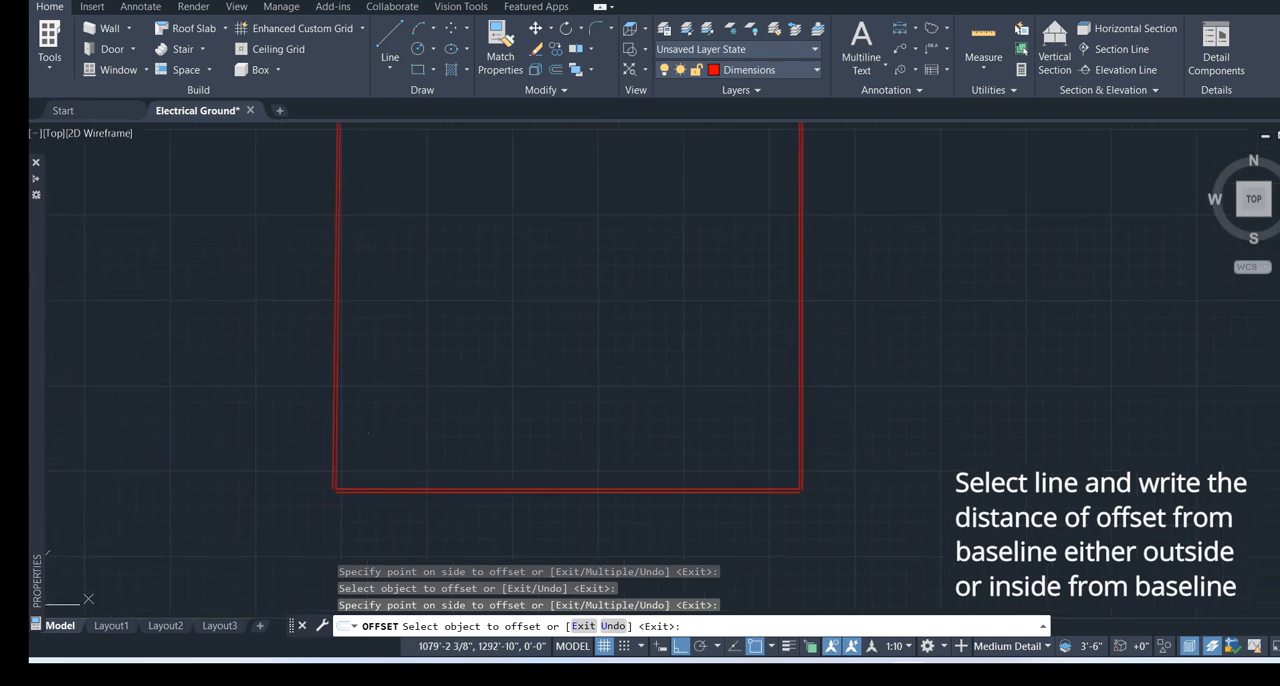
{"action": "scroll", "coordinate": [366, 346], "scroll_direction": "up", "scroll_amount": 5}
{"action": "middle_click_drag", "start_coordinate": [366, 346], "coordinate": [572, 174]}
{"action": "key", "text": "Escape"}
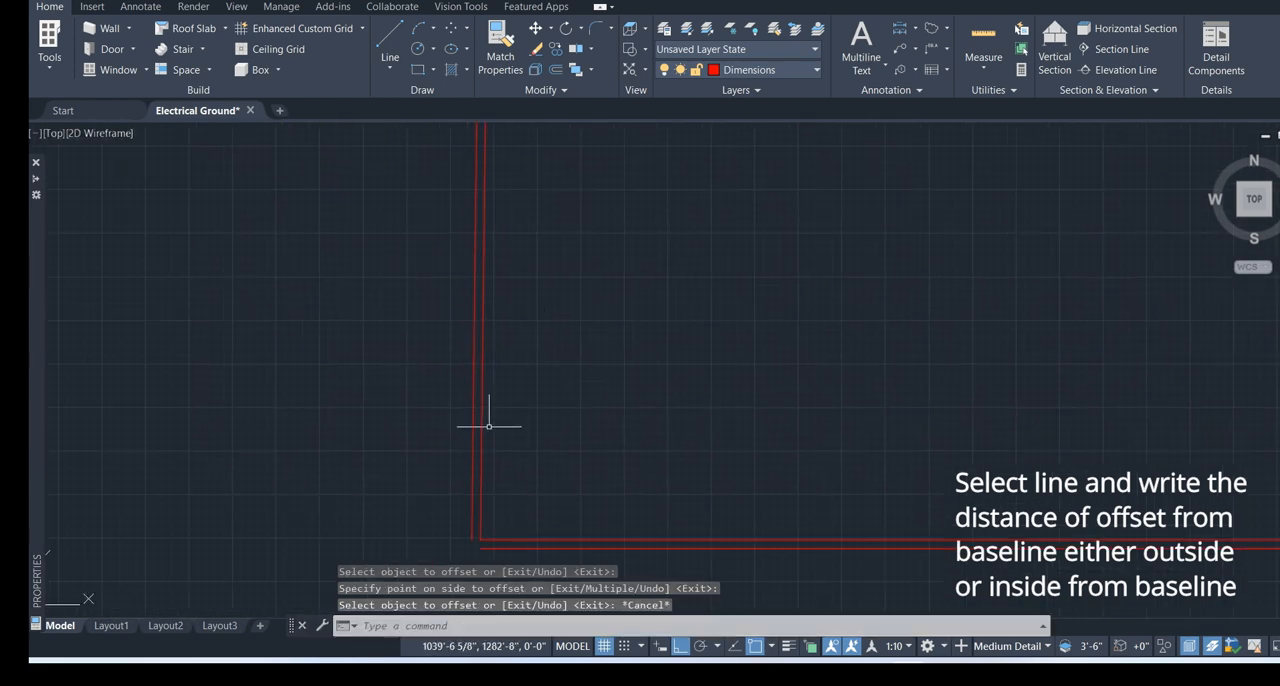
Offset the outer line on the rectangle's right side outward by 7'
{"action": "middle_click_drag", "start_coordinate": [523, 477], "coordinate": [557, 300]}
{"action": "scroll", "coordinate": [521, 375], "scroll_direction": "down", "scroll_amount": 5}
{"action": "middle_click_drag", "start_coordinate": [580, 360], "coordinate": [442, 462]}
{"action": "scroll", "coordinate": [886, 512], "scroll_direction": "up", "scroll_amount": 5}
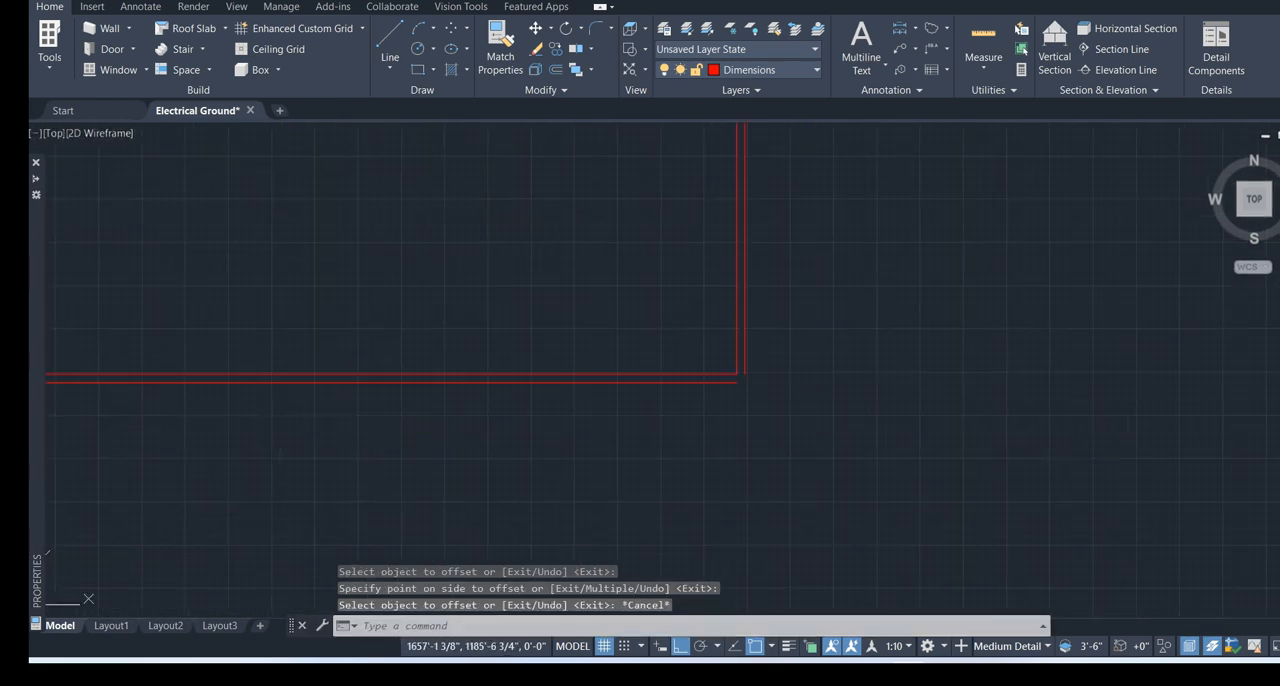
{"action": "scroll", "coordinate": [749, 374], "scroll_direction": "up", "scroll_amount": 2}
{"action": "type", "text": "o"}
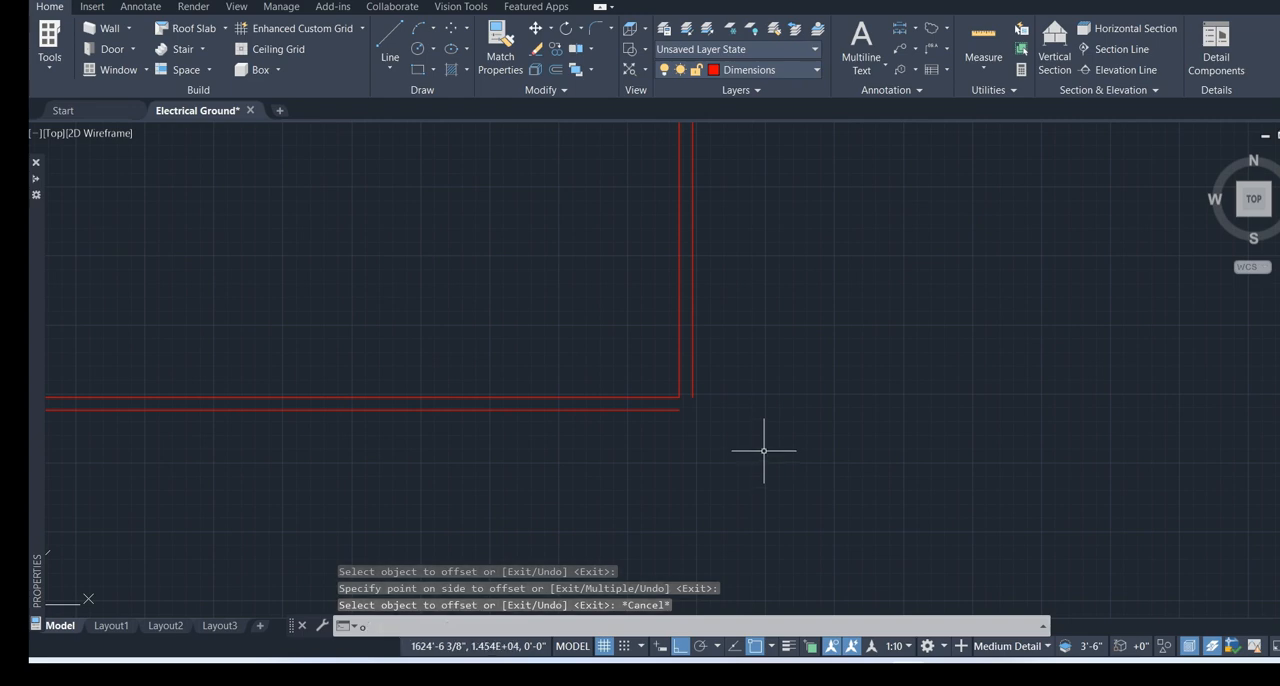
{"action": "type", "text": "ff"}
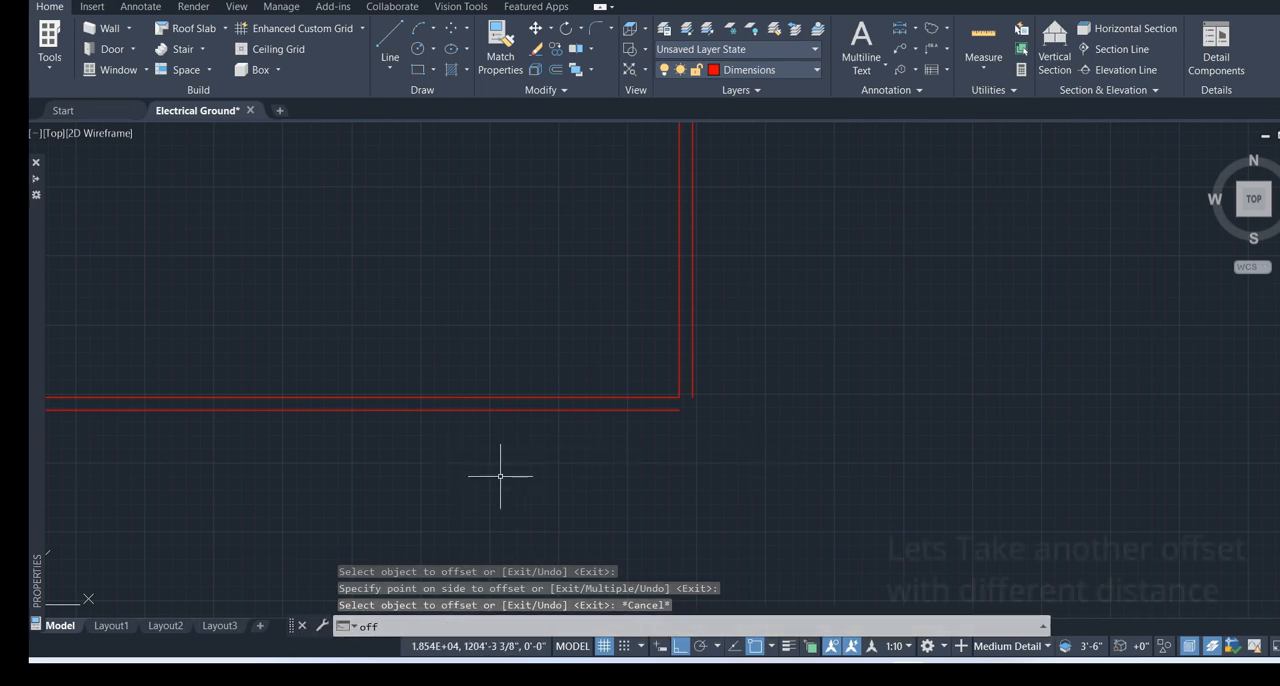
{"action": "type", "text": "se"}
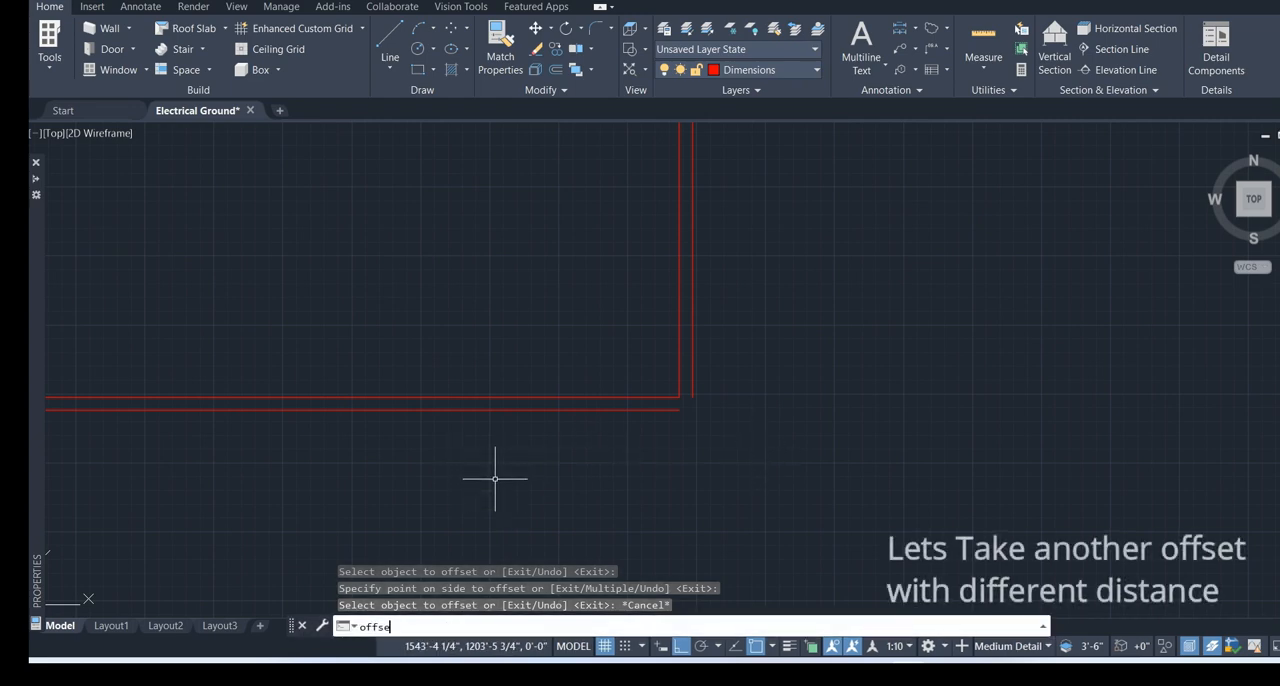
{"action": "type", "text": "t"}
{"action": "key", "text": "Return"}
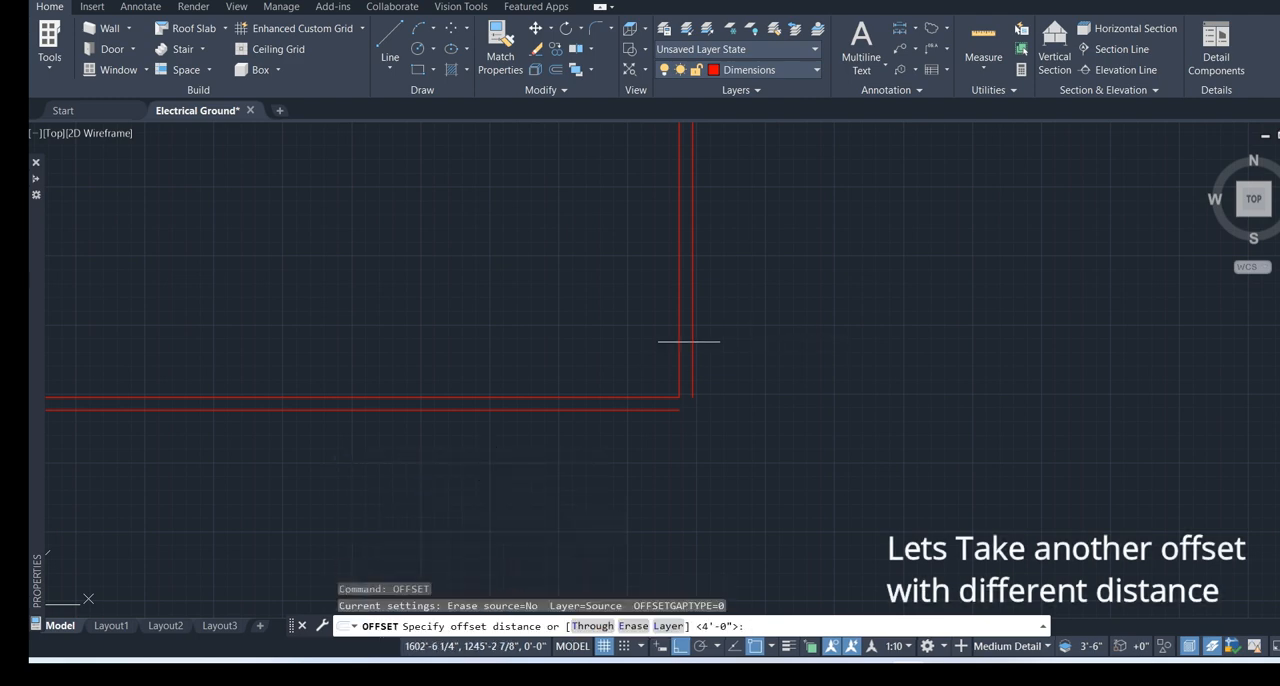
{"action": "scroll", "coordinate": [703, 352], "scroll_direction": "down", "scroll_amount": 2}
{"action": "middle_click_drag", "start_coordinate": [712, 240], "coordinate": [803, 433]}
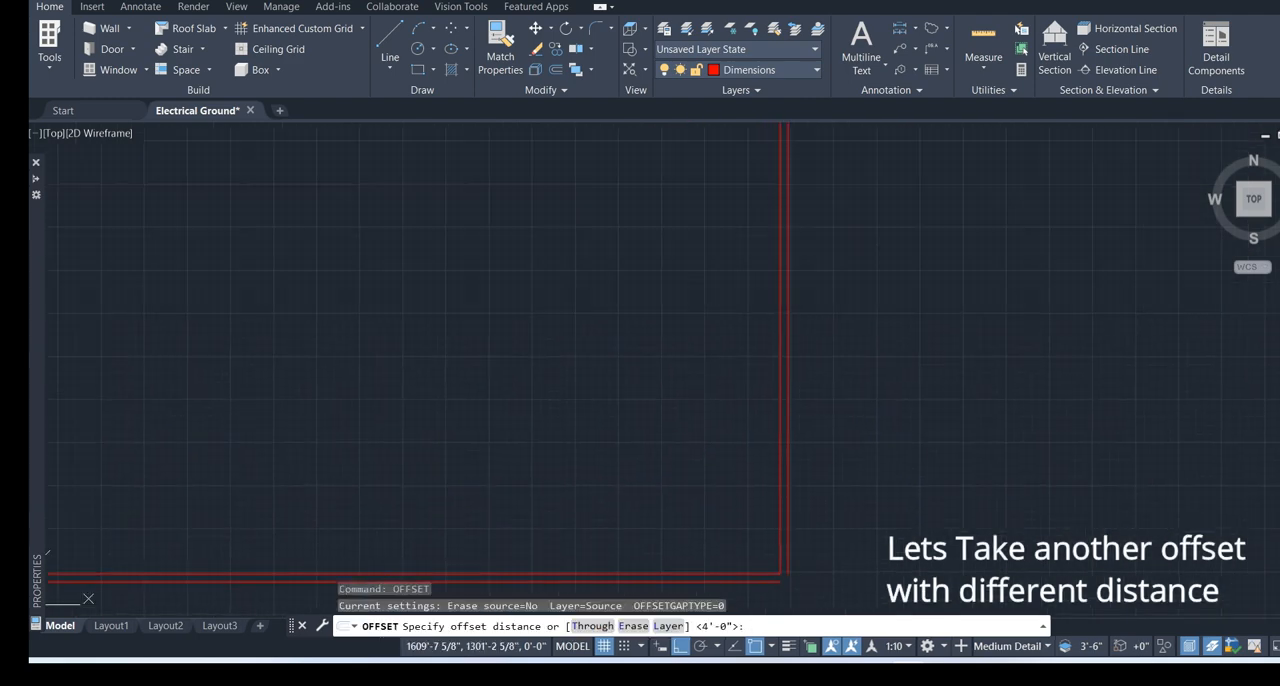
{"action": "left_click", "coordinate": [787, 333]}
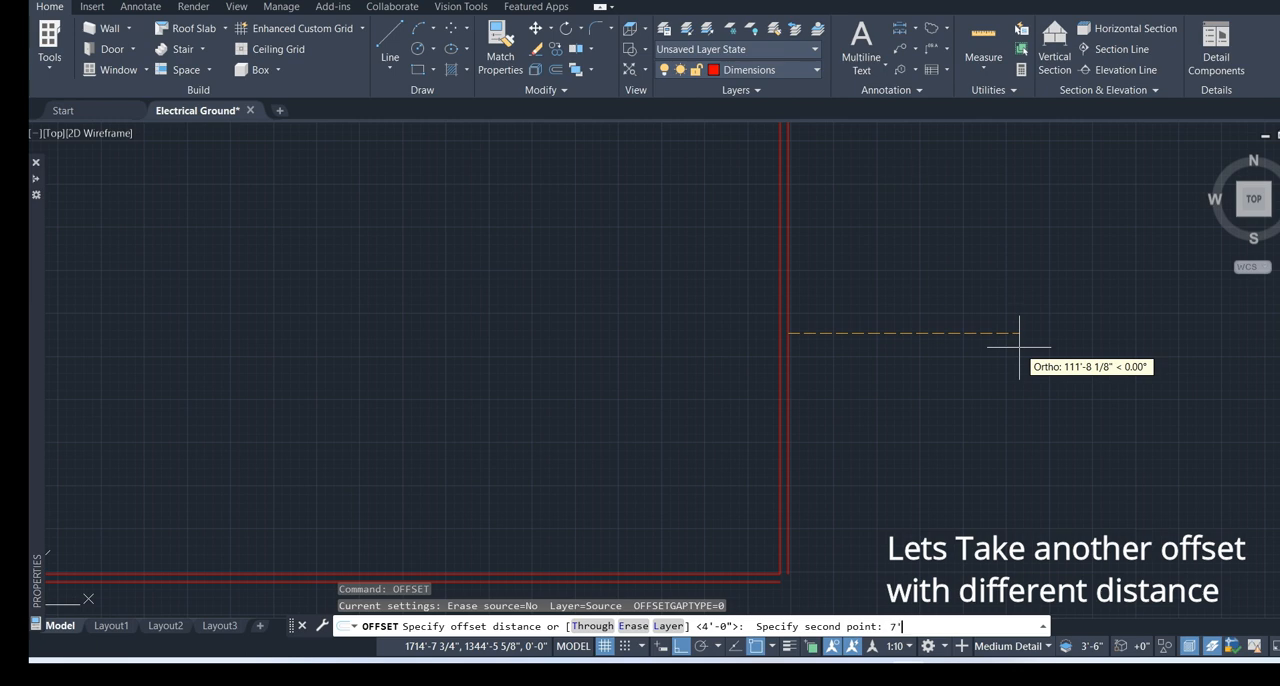
{"action": "key", "text": "Return"}
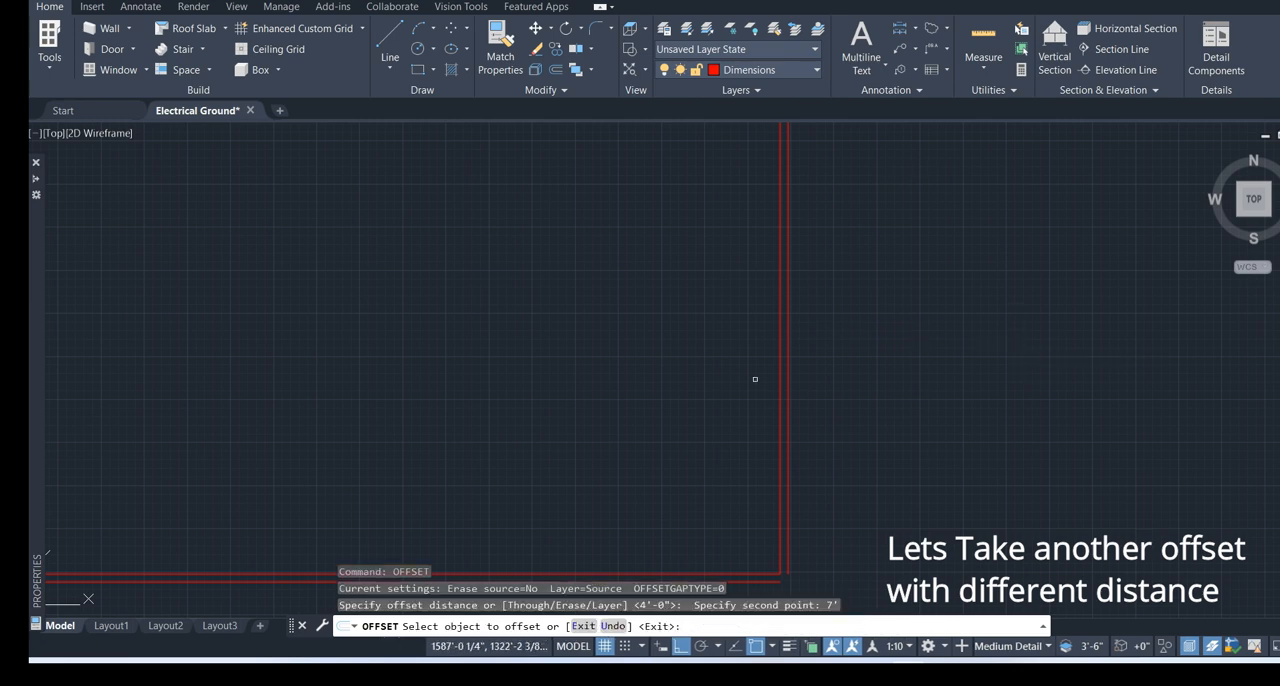
{"action": "left_click", "coordinate": [789, 372]}
{"action": "left_click", "coordinate": [987, 357]}
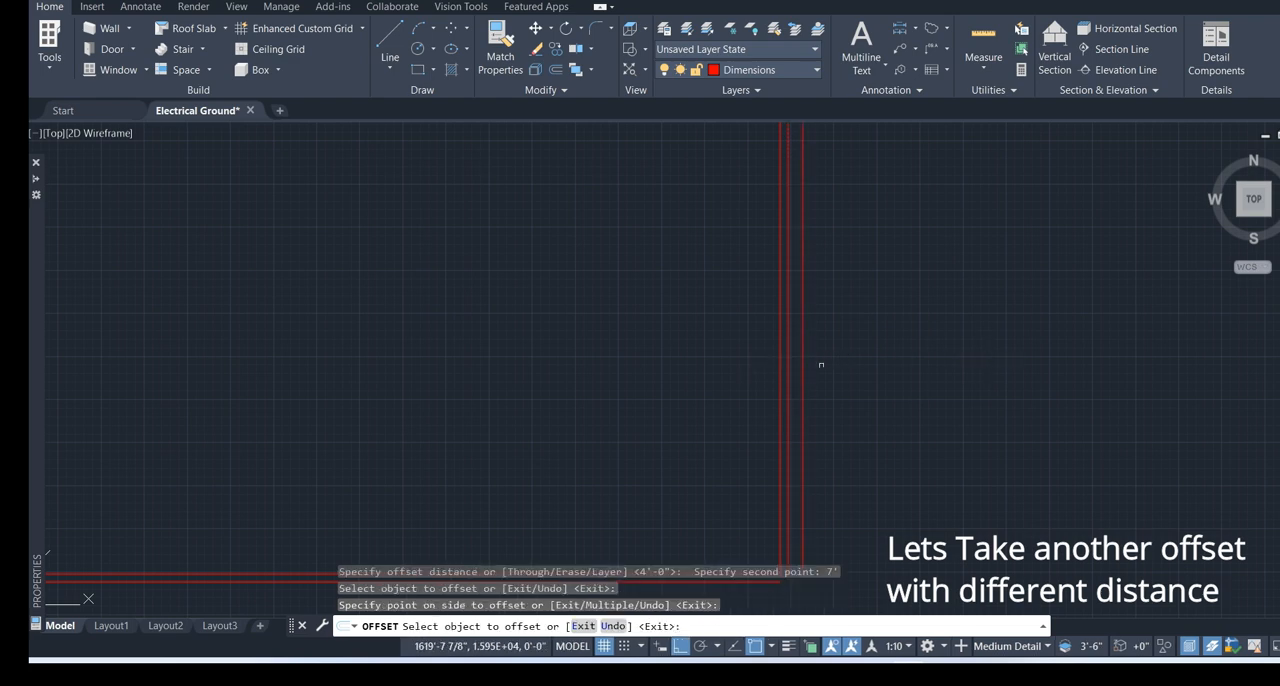
Offset the outer line below the rectangle downward by the same 7' distance
{"action": "scroll", "coordinate": [821, 390], "scroll_direction": "down", "scroll_amount": 3}
{"action": "middle_click_drag", "start_coordinate": [808, 428], "coordinate": [797, 287]}
{"action": "scroll", "coordinate": [752, 331], "scroll_direction": "up", "scroll_amount": 5}
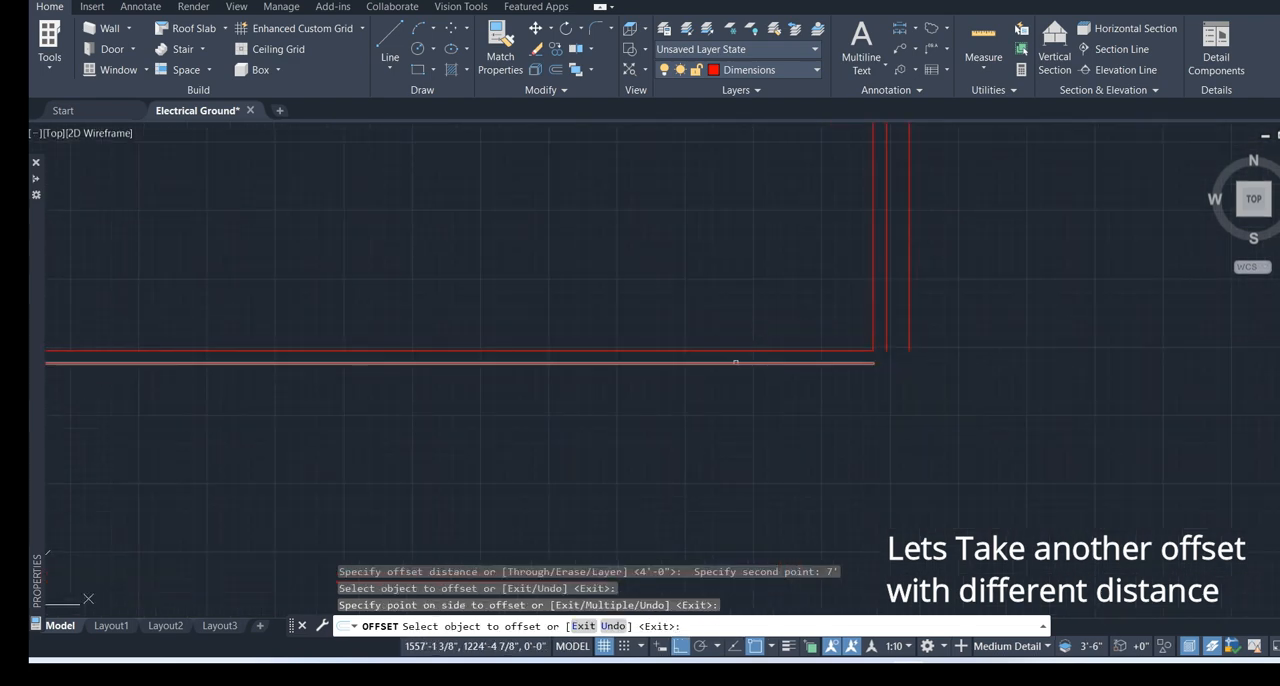
{"action": "left_click", "coordinate": [736, 363]}
{"action": "left_click", "coordinate": [705, 452]}
{"action": "scroll", "coordinate": [692, 448], "scroll_direction": "down", "scroll_amount": 4}
{"action": "scroll", "coordinate": [369, 295], "scroll_direction": "down", "scroll_amount": 2}
Offset the outer line on the rectangle's left side outward by 7'
{"action": "middle_click_drag", "start_coordinate": [390, 301], "coordinate": [957, 361]}
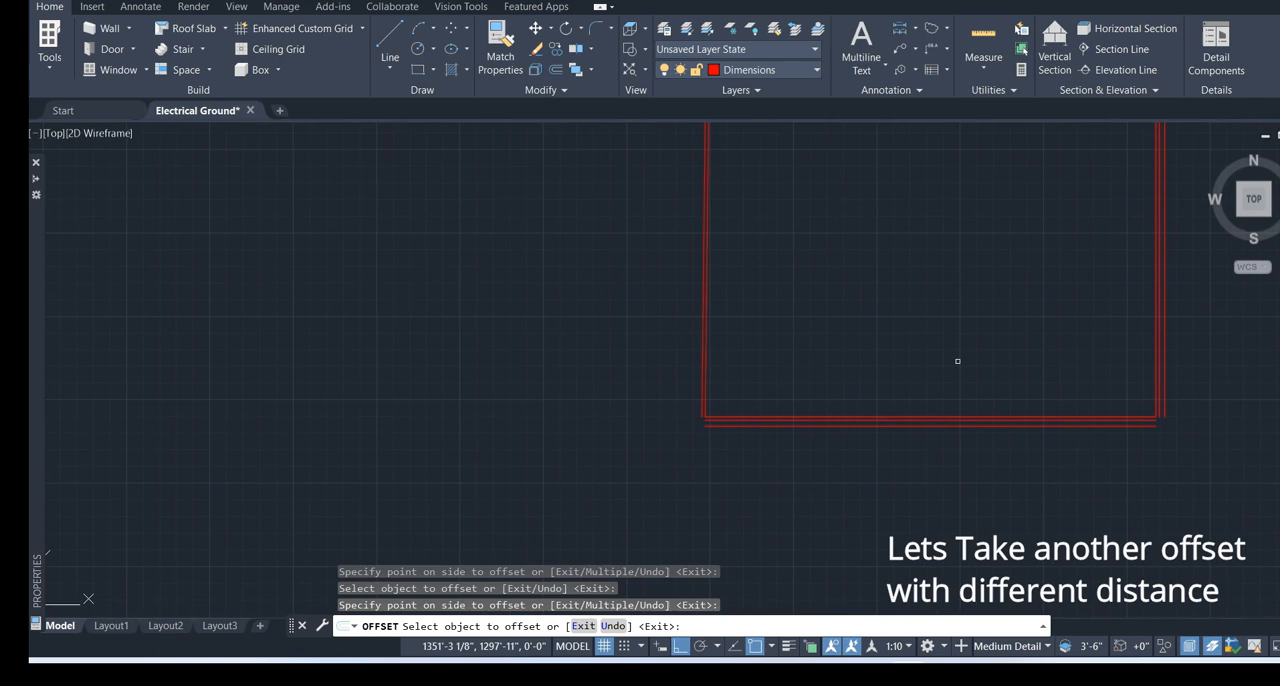
{"action": "left_click", "coordinate": [699, 336]}
{"action": "left_click", "coordinate": [677, 335]}
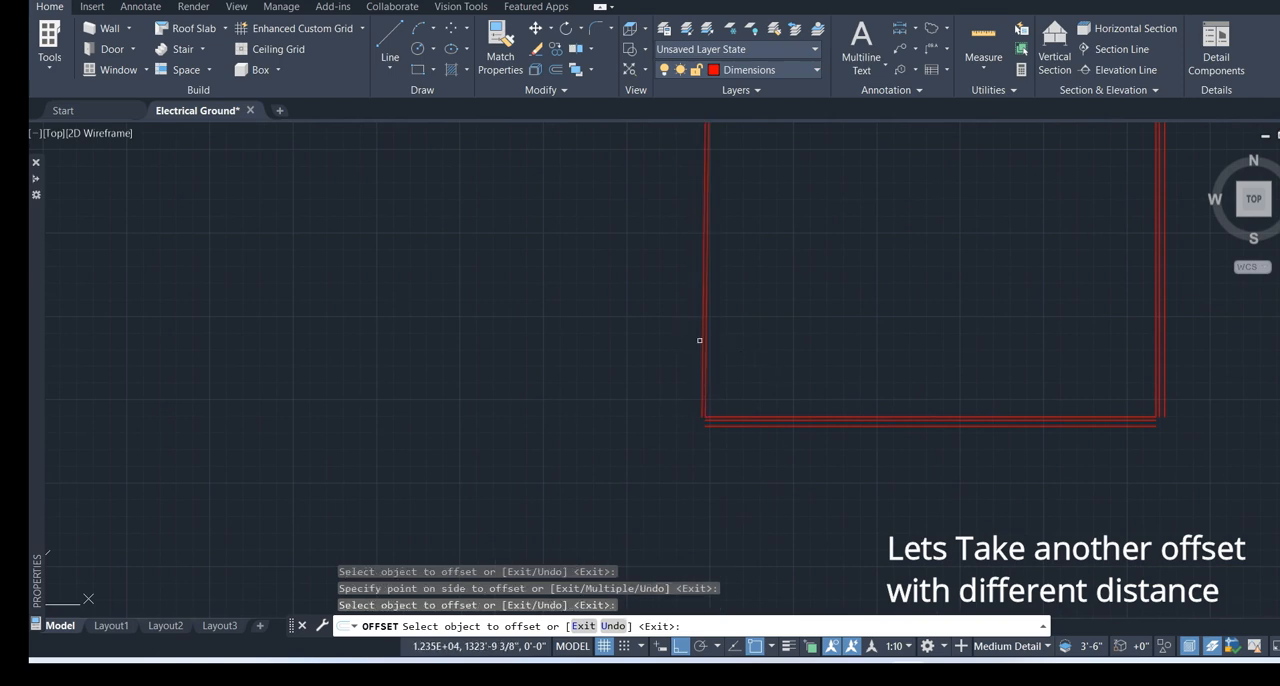
{"action": "left_click", "coordinate": [699, 340]}
{"action": "left_click", "coordinate": [743, 354]}
Offset the outer line above the rectangle upward by 7' and end the Offset command
{"action": "scroll", "coordinate": [754, 403], "scroll_direction": "down", "scroll_amount": 4}
{"action": "scroll", "coordinate": [744, 344], "scroll_direction": "up", "scroll_amount": 4}
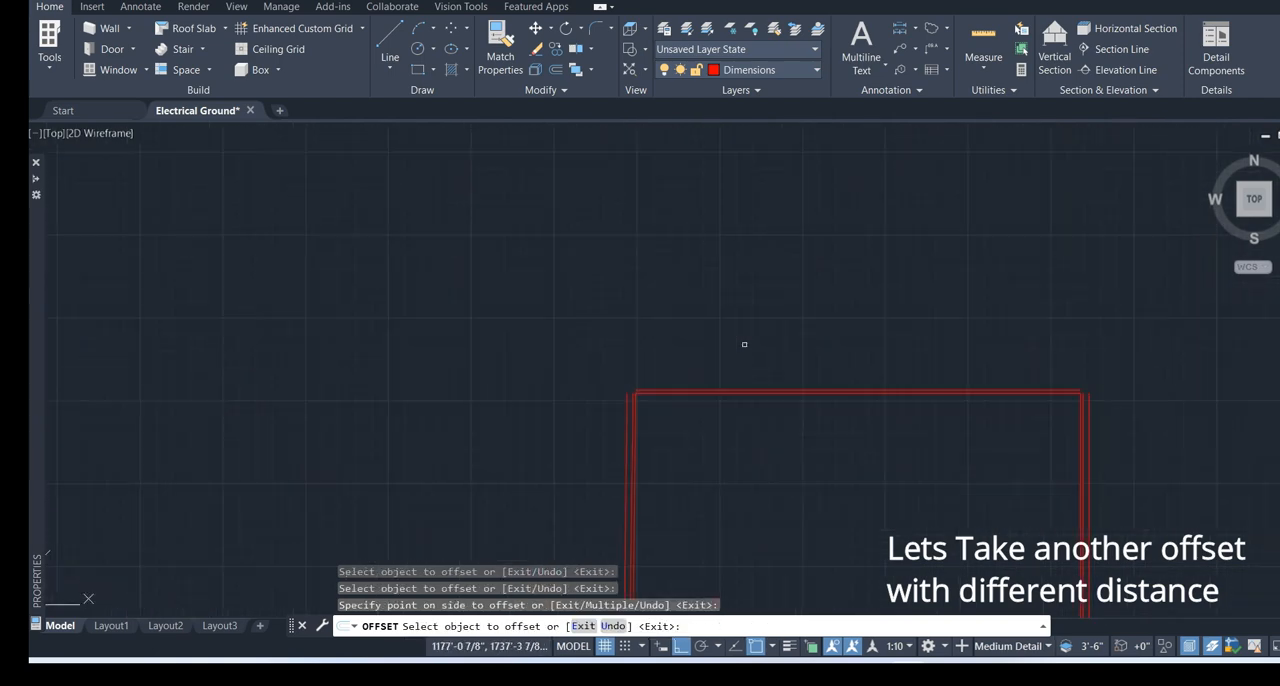
{"action": "scroll", "coordinate": [744, 350], "scroll_direction": "up", "scroll_amount": 3}
{"action": "left_click", "coordinate": [651, 380]}
{"action": "left_click", "coordinate": [688, 338]}
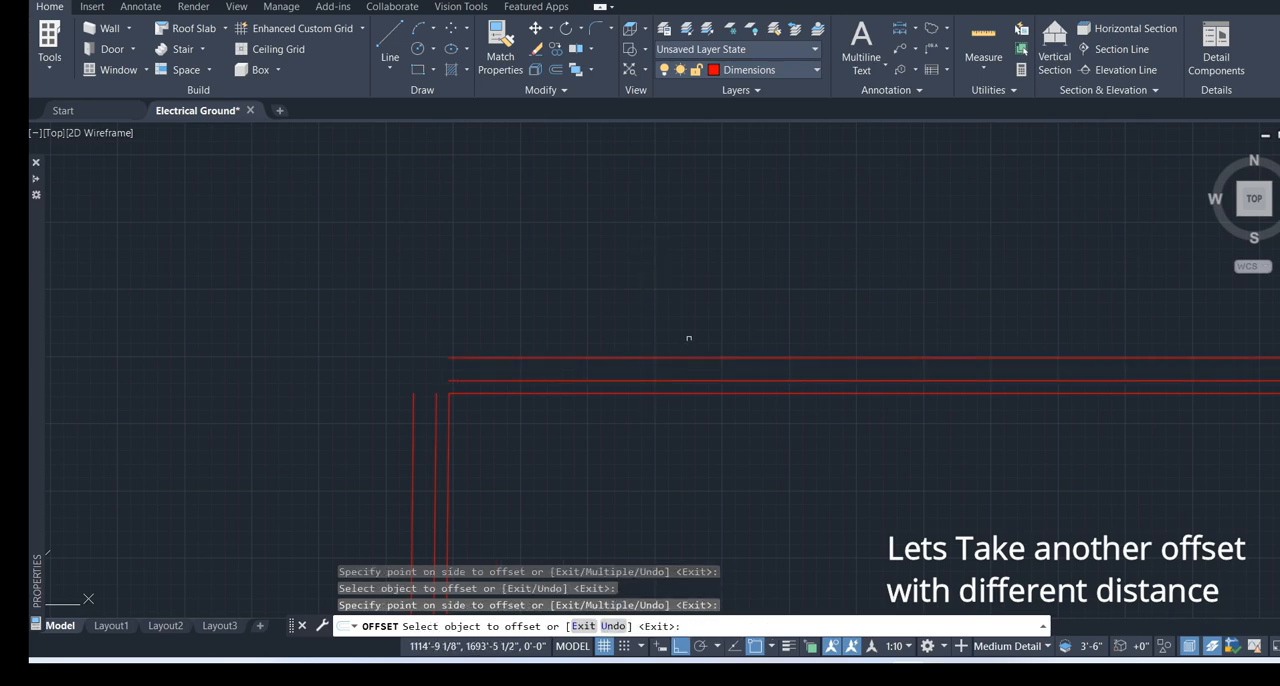
{"action": "scroll", "coordinate": [688, 338], "scroll_direction": "down", "scroll_amount": 4}
{"action": "middle_click_drag", "start_coordinate": [794, 369], "coordinate": [651, 266]}
{"action": "key", "text": "Escape"}
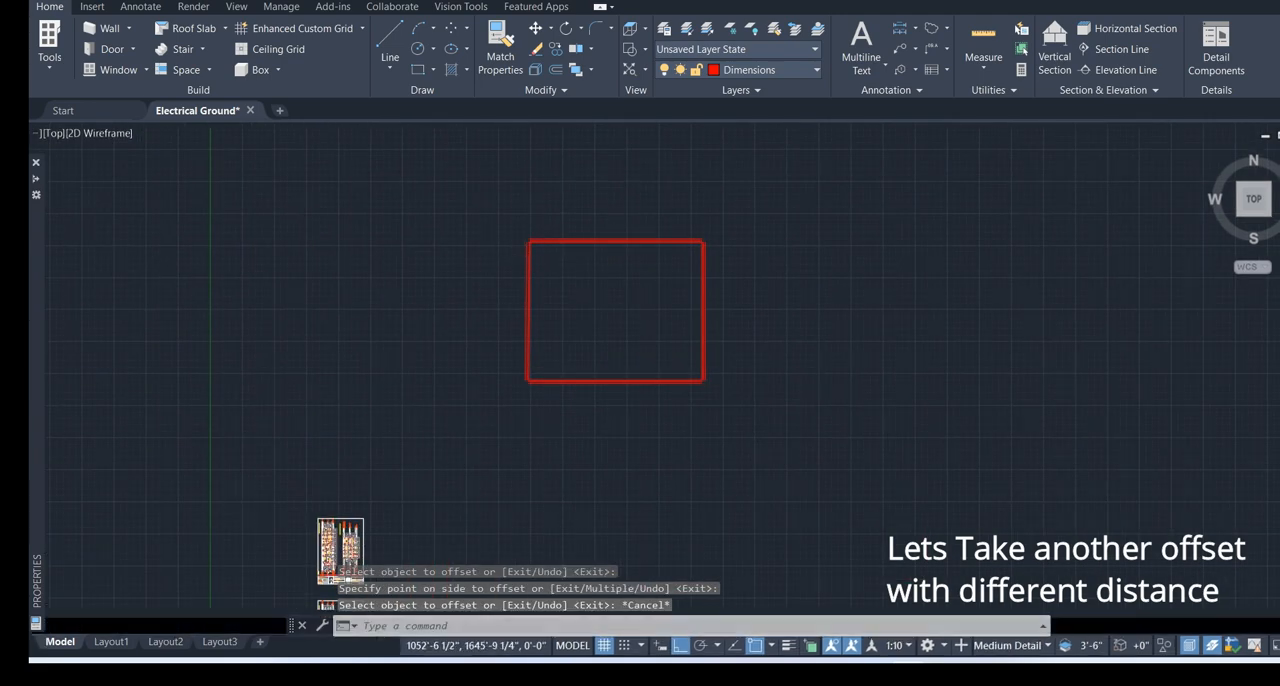
Close the middle outline's upper-left corner by stretching the ends of its left and top lines to meet each other
{"action": "scroll", "coordinate": [514, 243], "scroll_direction": "up", "scroll_amount": 5}
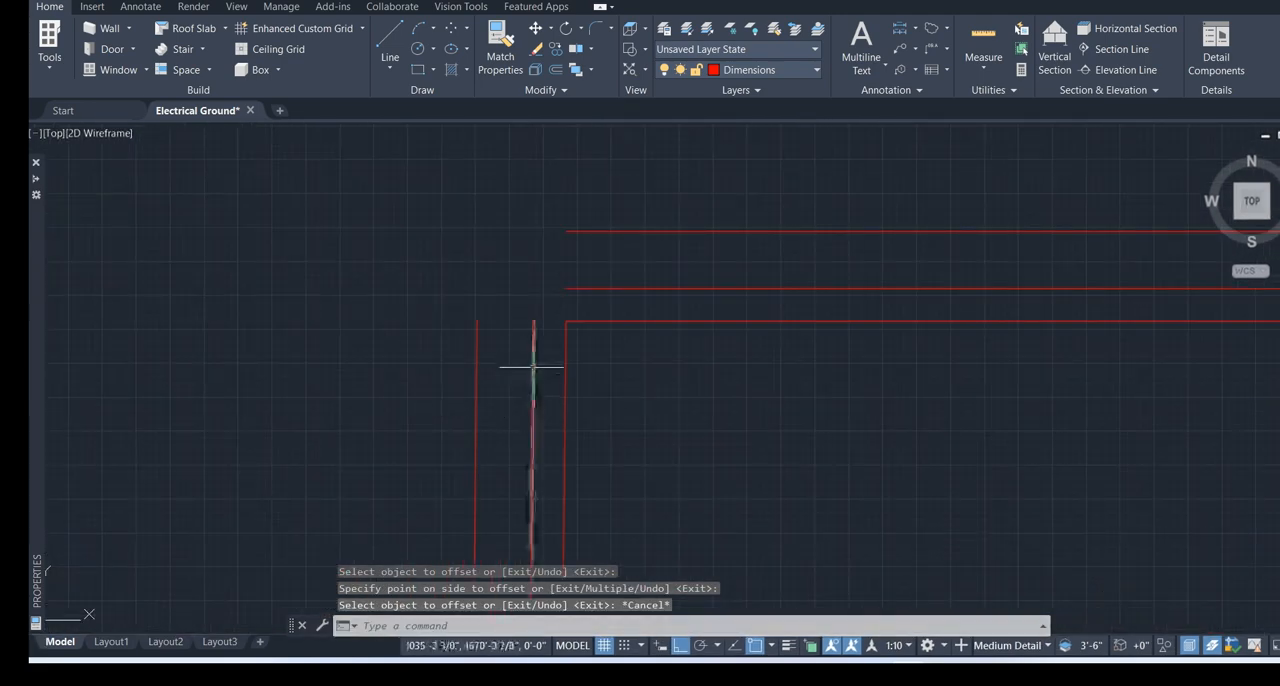
{"action": "left_click", "coordinate": [533, 367]}
{"action": "scroll", "coordinate": [539, 328], "scroll_direction": "up", "scroll_amount": 4}
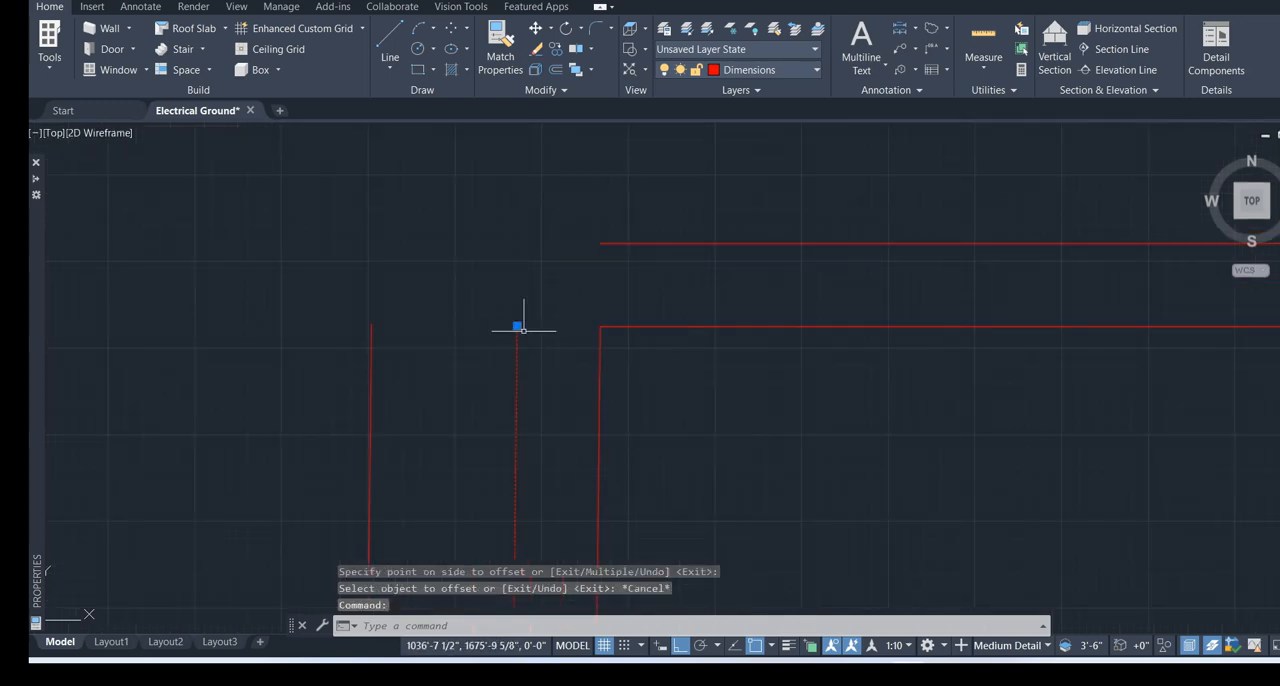
{"action": "scroll", "coordinate": [523, 330], "scroll_direction": "down", "scroll_amount": 4}
{"action": "left_click", "coordinate": [521, 330]}
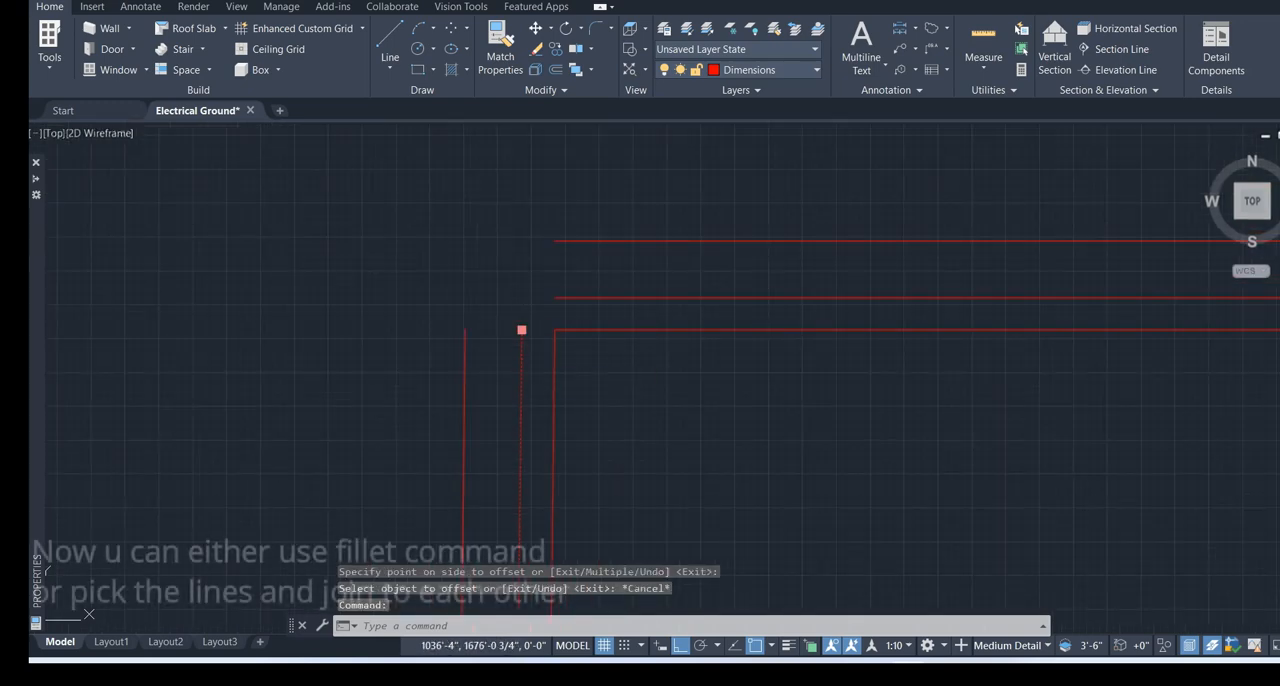
{"action": "left_click", "coordinate": [521, 295]}
{"action": "left_click", "coordinate": [556, 297]}
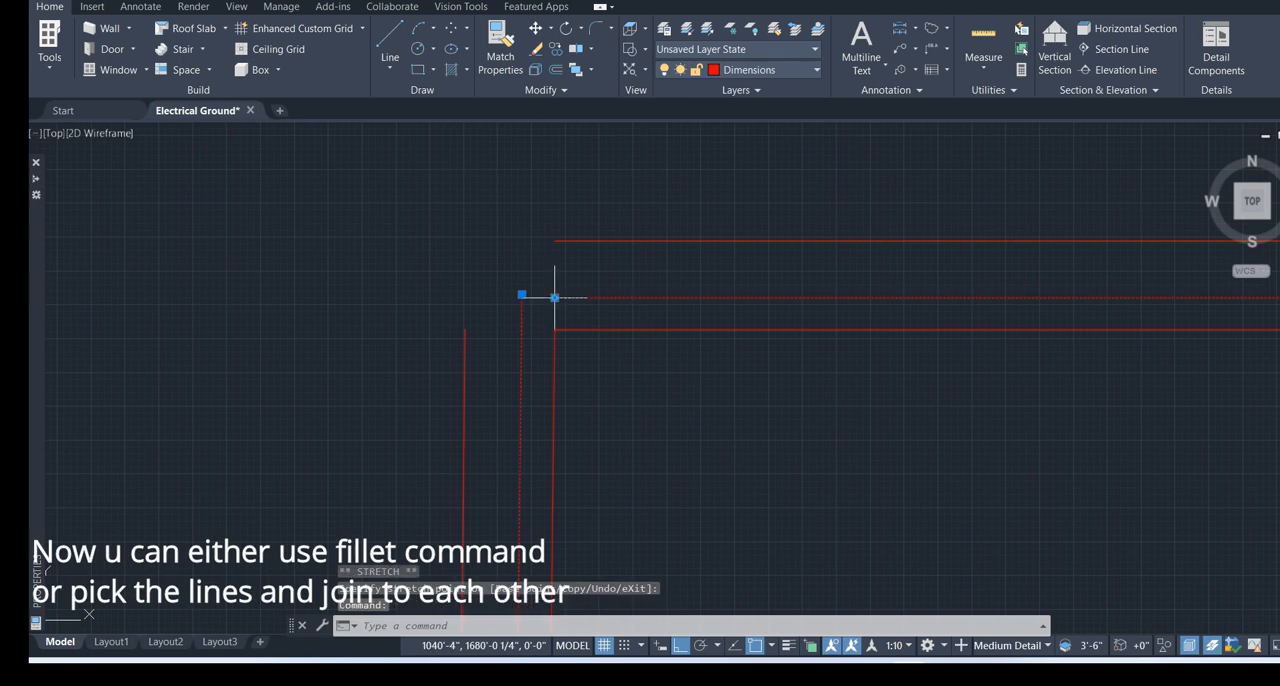
{"action": "left_click", "coordinate": [554, 297]}
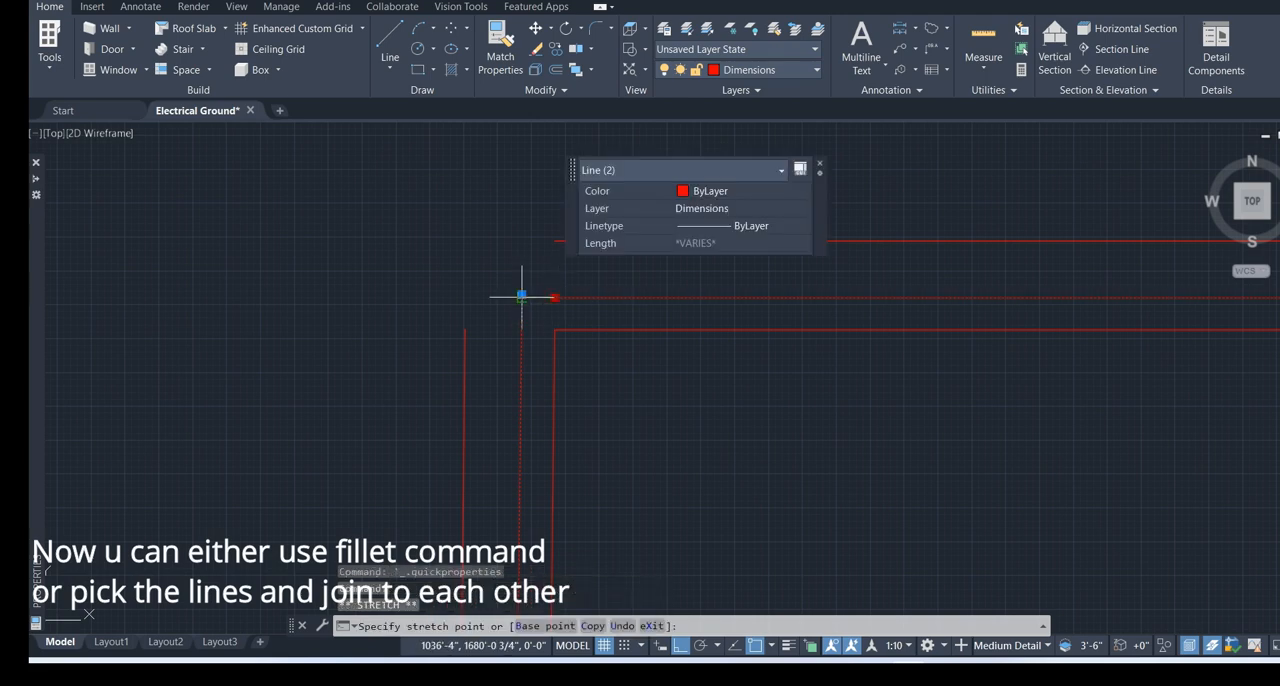
{"action": "left_click", "coordinate": [521, 297]}
{"action": "scroll", "coordinate": [538, 305], "scroll_direction": "up", "scroll_amount": 6}
{"action": "key", "text": "Escape"}
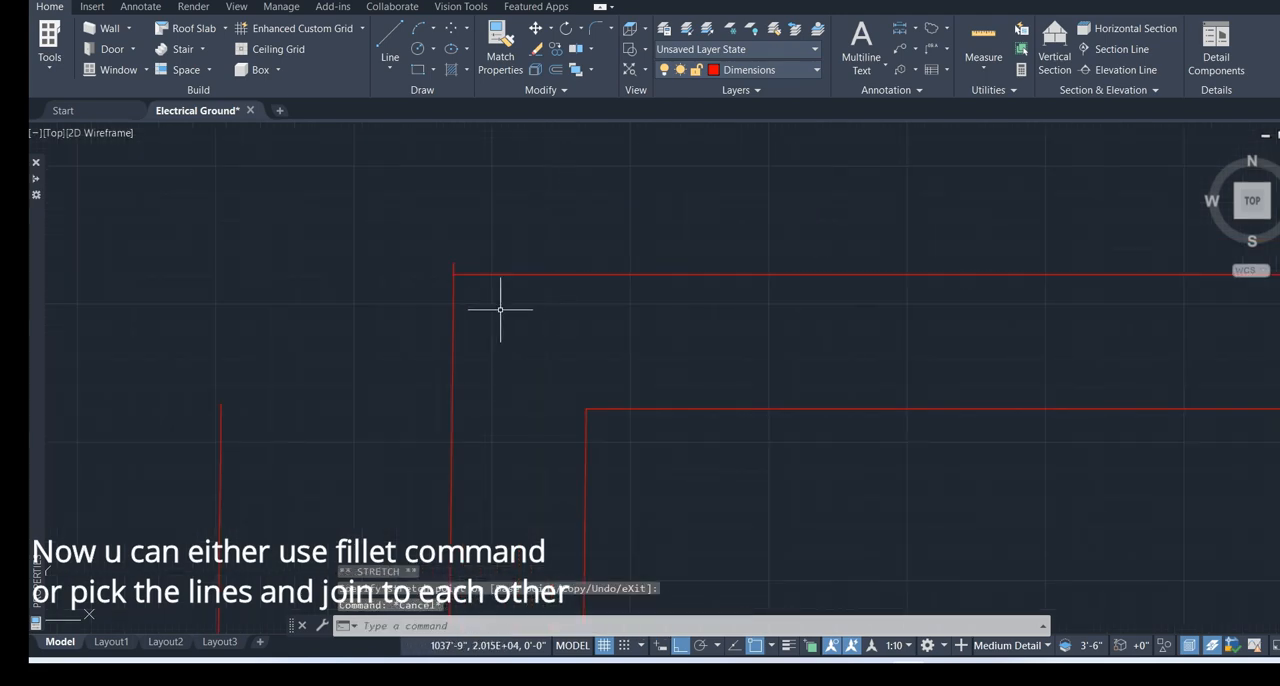
Close the outermost outline's upper-left corner by stretching the ends of its top and left lines together
{"action": "scroll", "coordinate": [503, 312], "scroll_direction": "down", "scroll_amount": 4}
{"action": "left_click", "coordinate": [517, 280]}
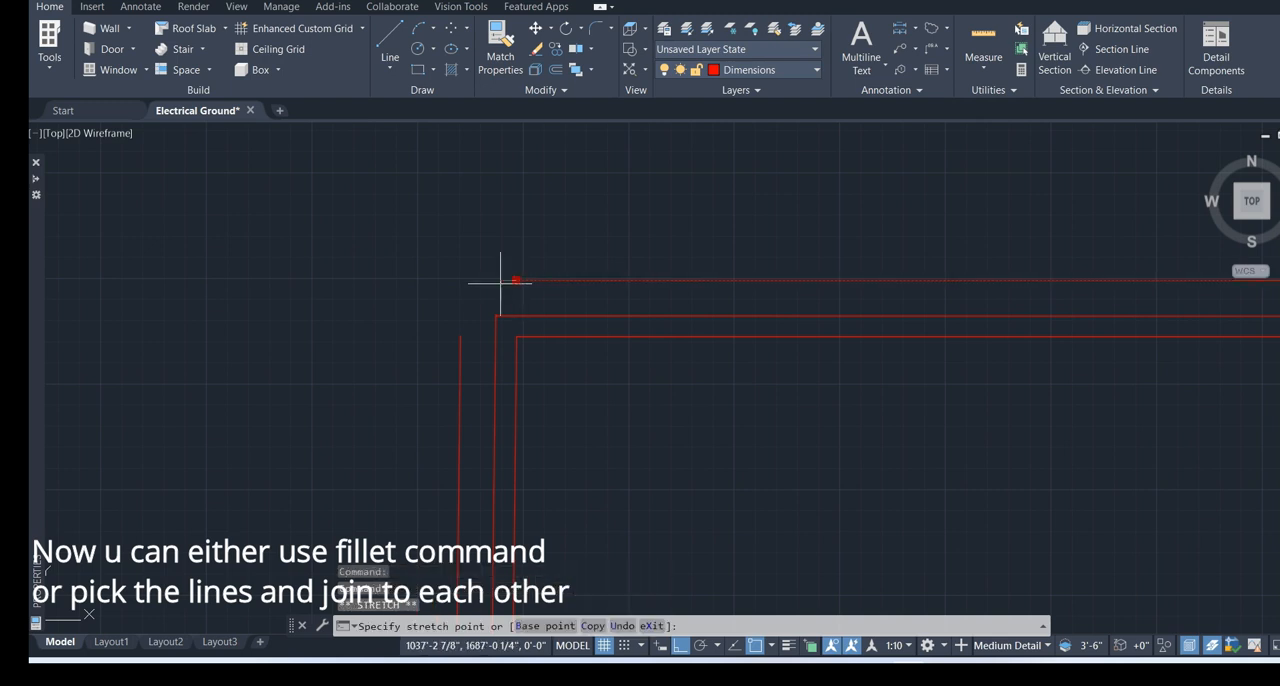
{"action": "left_click", "coordinate": [455, 338]}
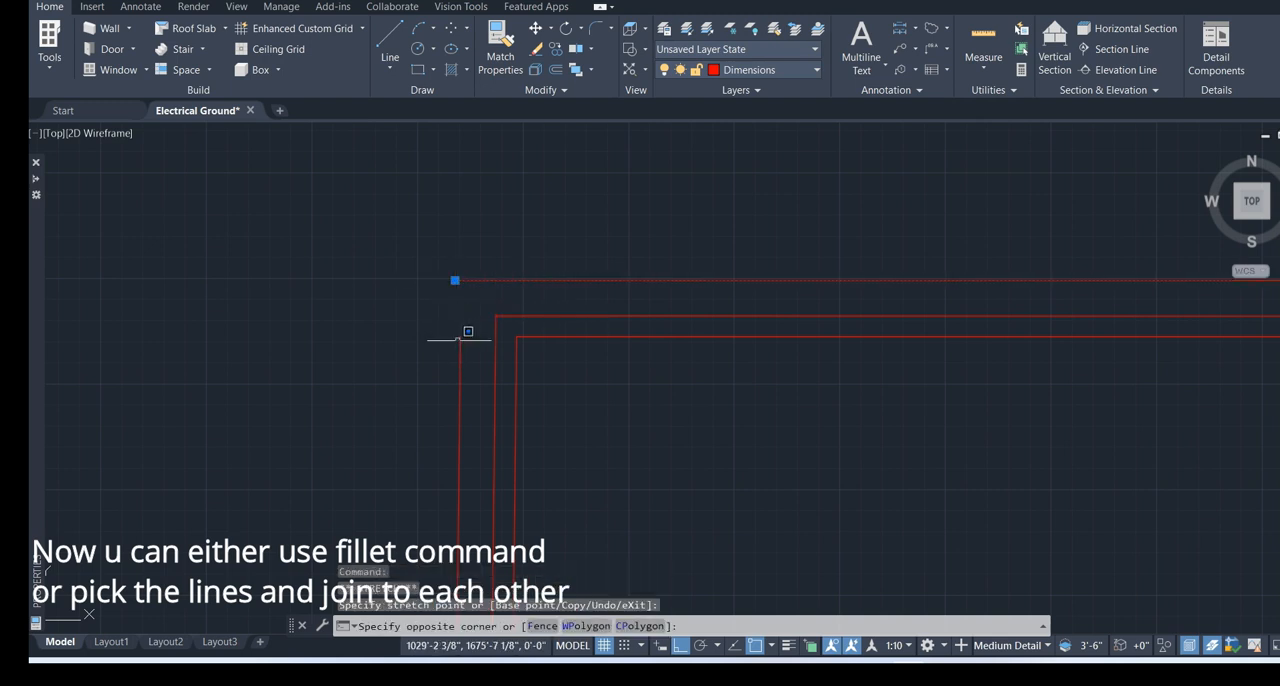
{"action": "left_click", "coordinate": [458, 340]}
{"action": "left_click", "coordinate": [457, 341]}
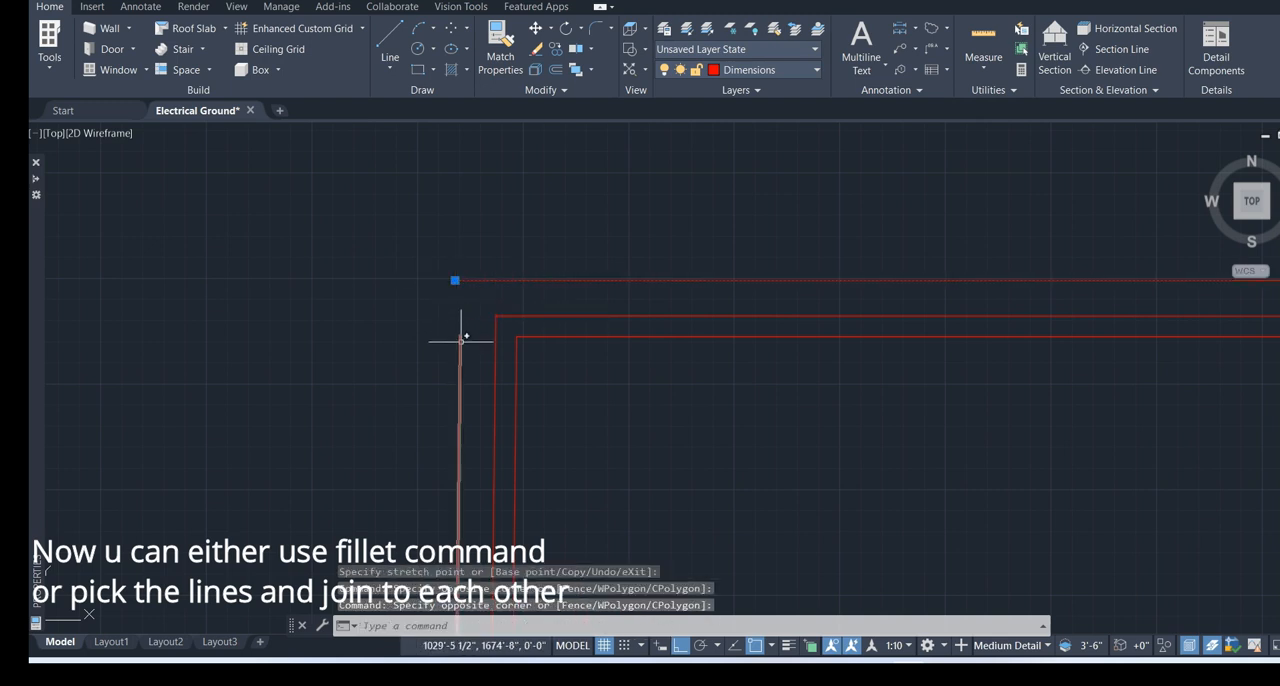
{"action": "left_click", "coordinate": [461, 338]}
{"action": "left_click", "coordinate": [460, 336]}
{"action": "left_click", "coordinate": [463, 279]}
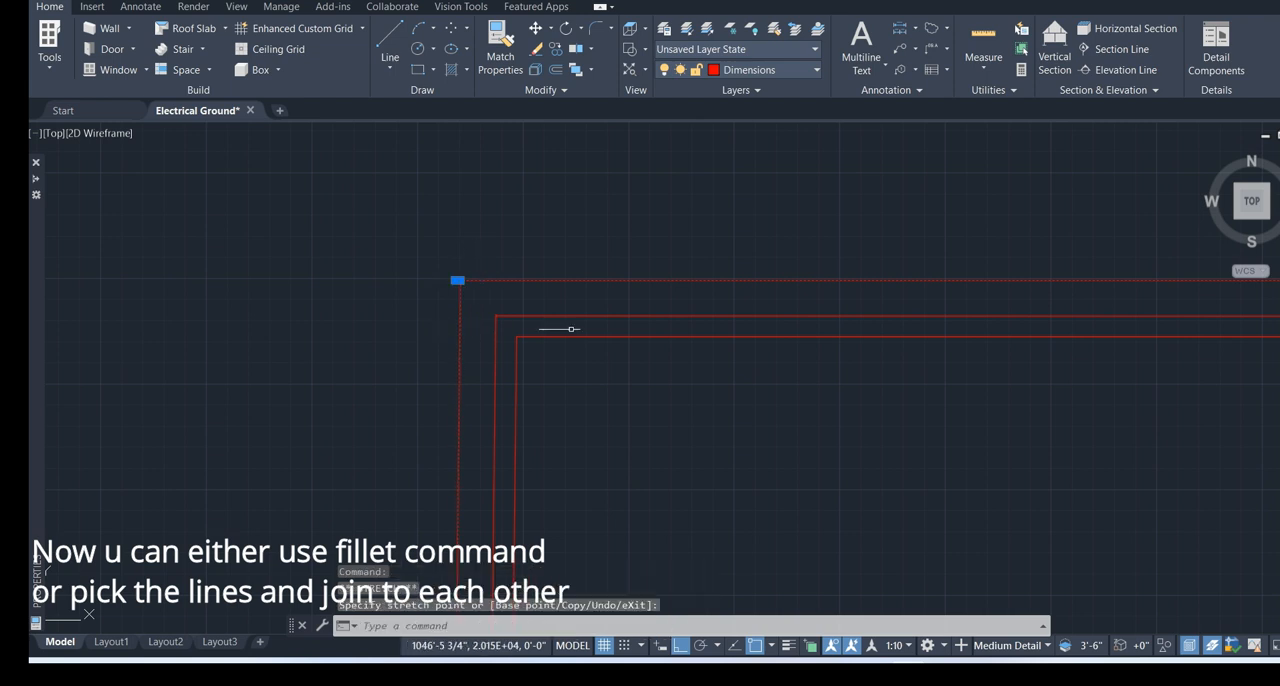
{"action": "scroll", "coordinate": [593, 337], "scroll_direction": "down", "scroll_amount": 6}
{"action": "key", "text": "Escape"}
Close the outermost outline's upper-right corner by stretching the ends of its top and right lines to meet each other
{"action": "middle_click_drag", "start_coordinate": [985, 333], "coordinate": [245, 236]}
{"action": "scroll", "coordinate": [514, 277], "scroll_direction": "up", "scroll_amount": 5}
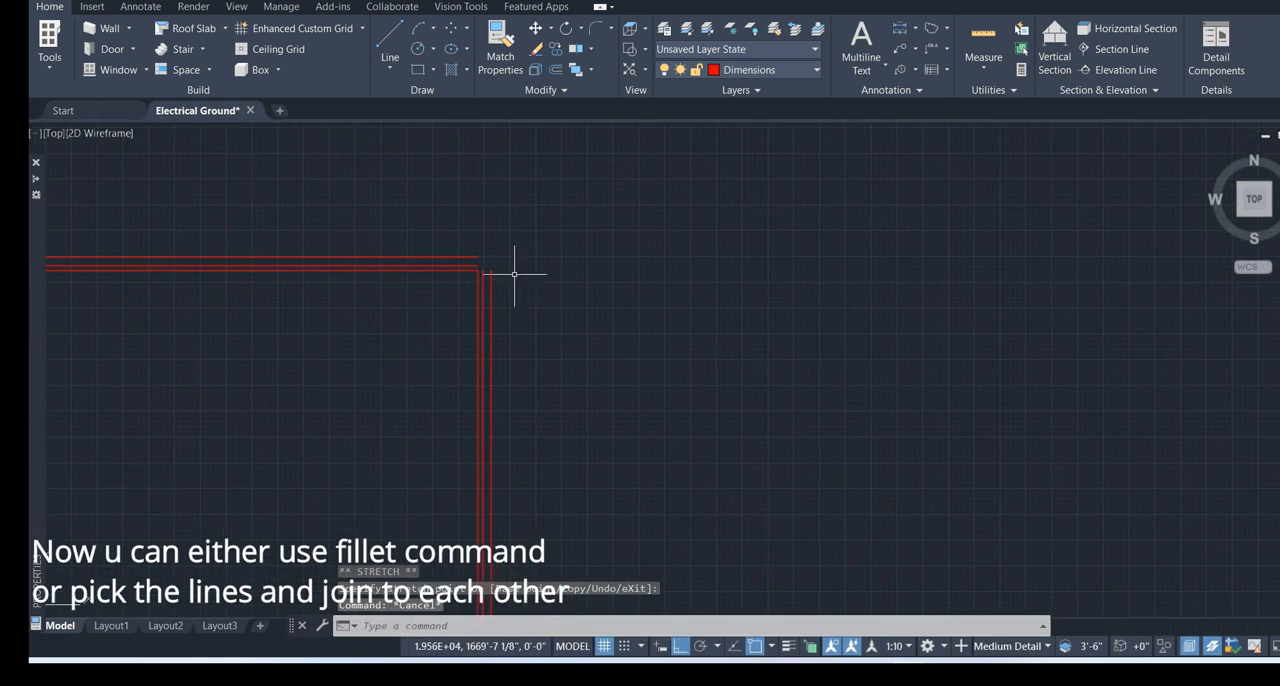
{"action": "left_click", "coordinate": [412, 237]}
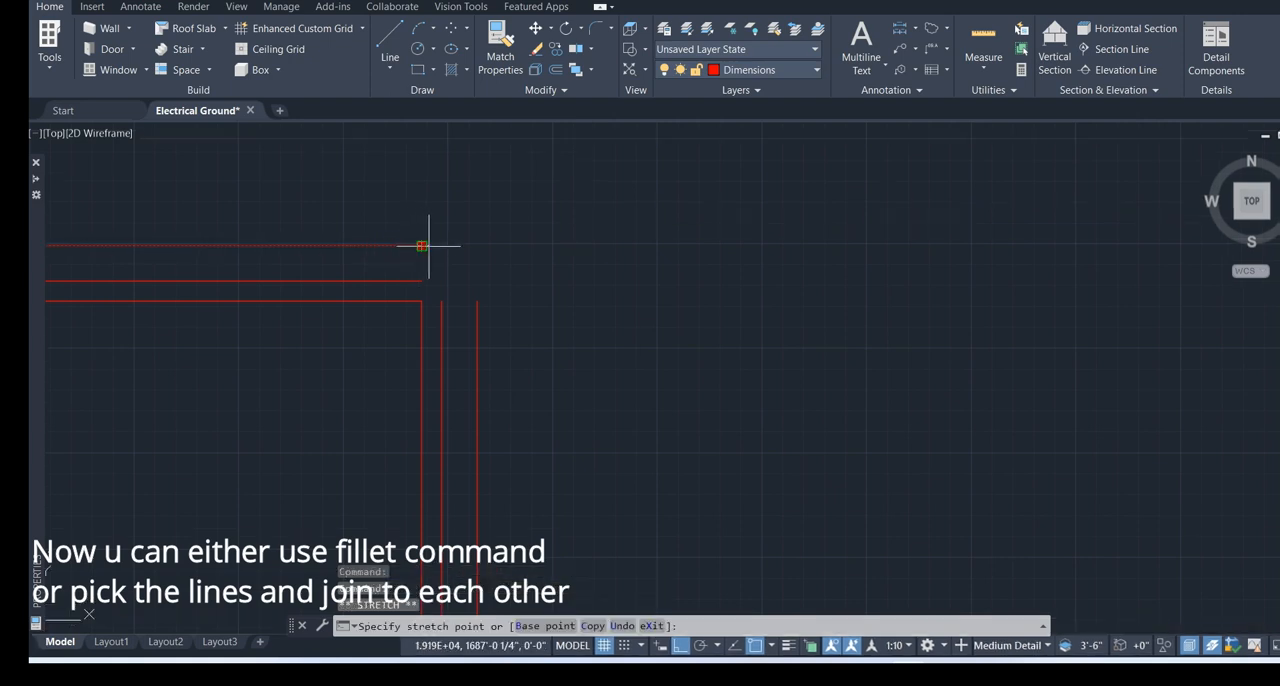
{"action": "left_click", "coordinate": [480, 248]}
{"action": "left_click", "coordinate": [476, 294]}
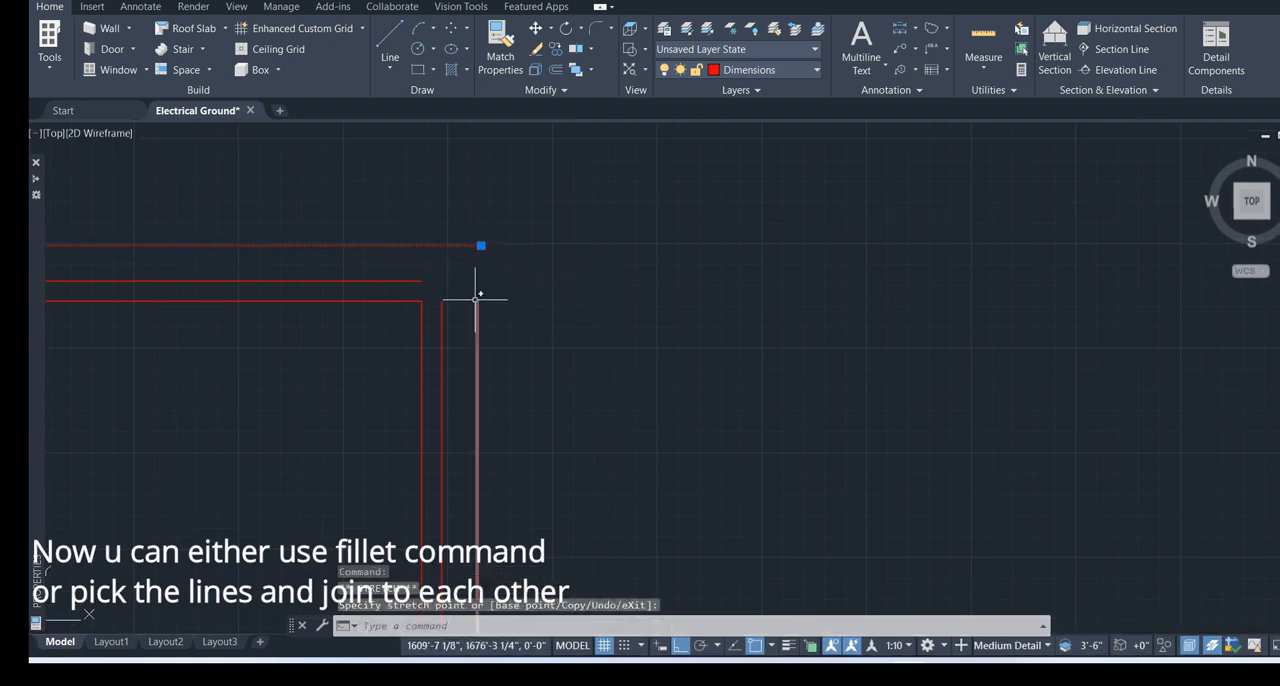
{"action": "left_click", "coordinate": [477, 300]}
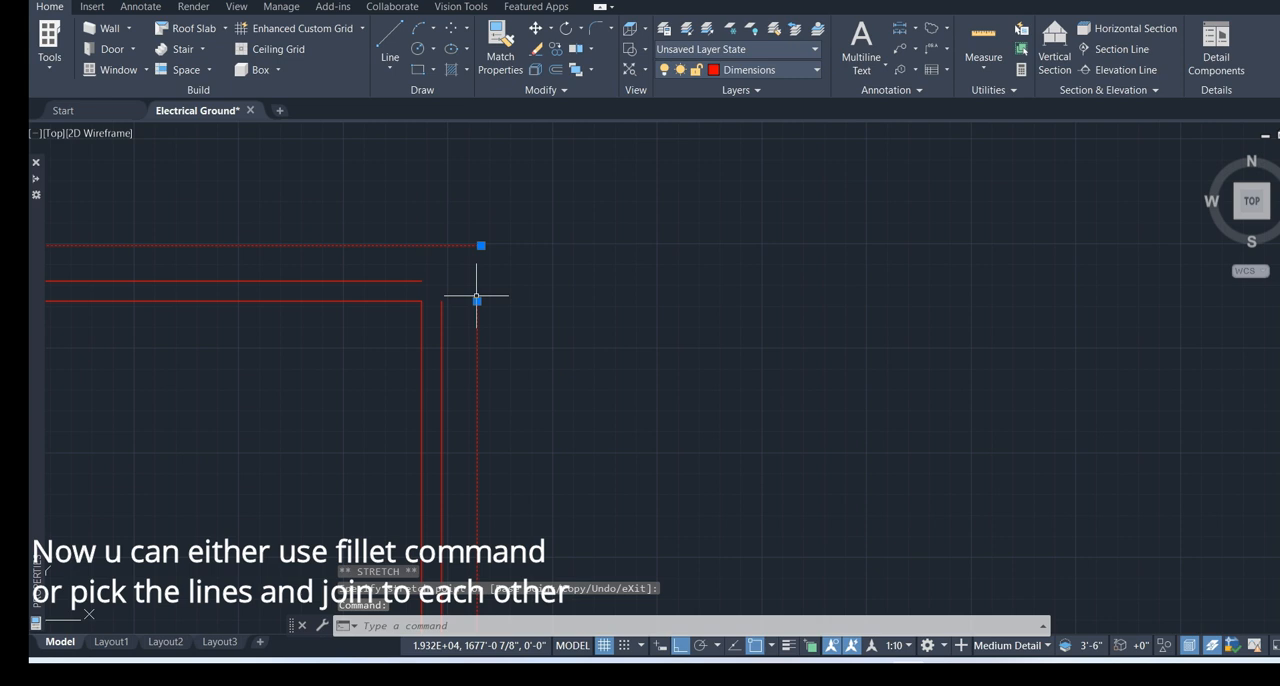
{"action": "left_click", "coordinate": [480, 245]}
{"action": "key", "text": "Escape"}
Close the middle outline's upper-right corner by stretching the ends of its top and right lines together
{"action": "scroll", "coordinate": [460, 282], "scroll_direction": "up", "scroll_amount": 2}
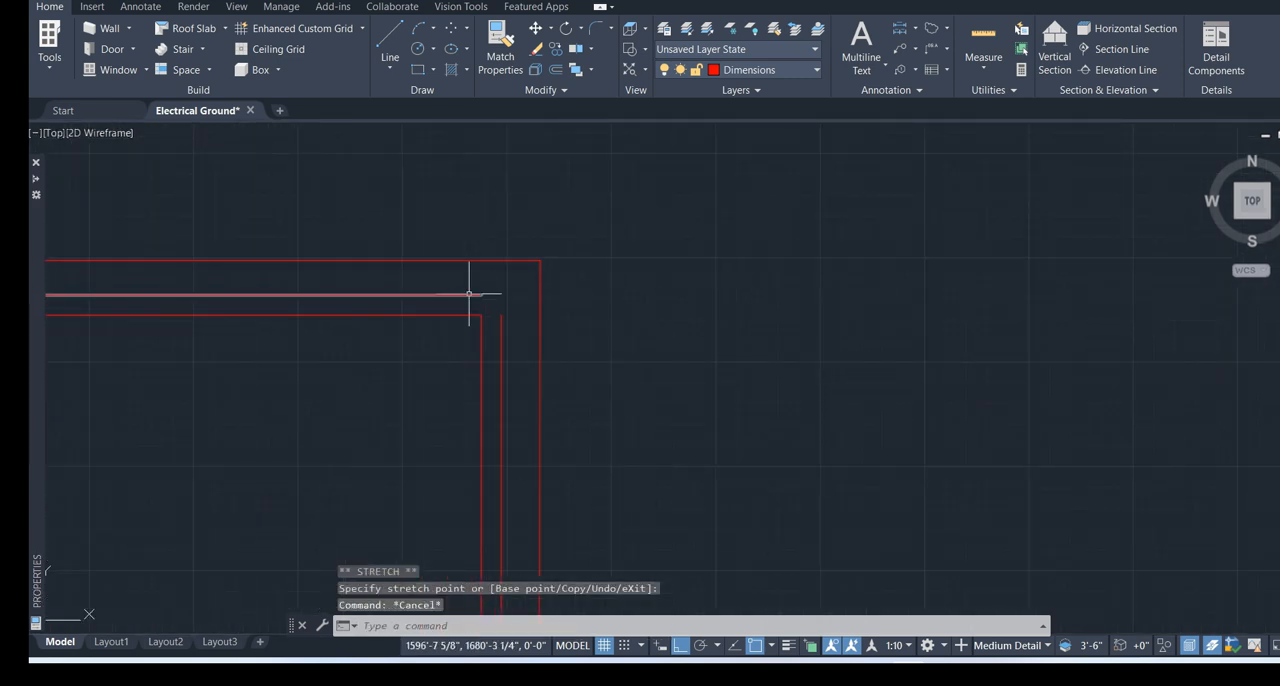
{"action": "left_click", "coordinate": [467, 294]}
{"action": "left_click", "coordinate": [481, 295]}
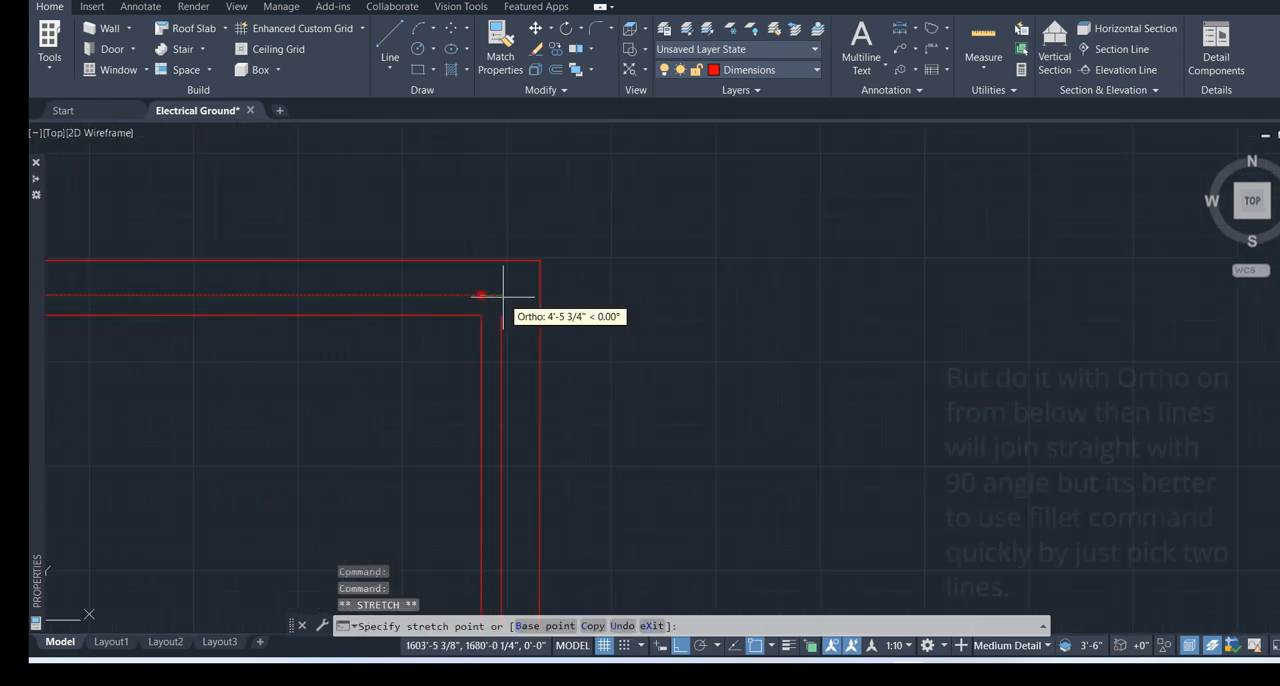
{"action": "left_click", "coordinate": [503, 318]}
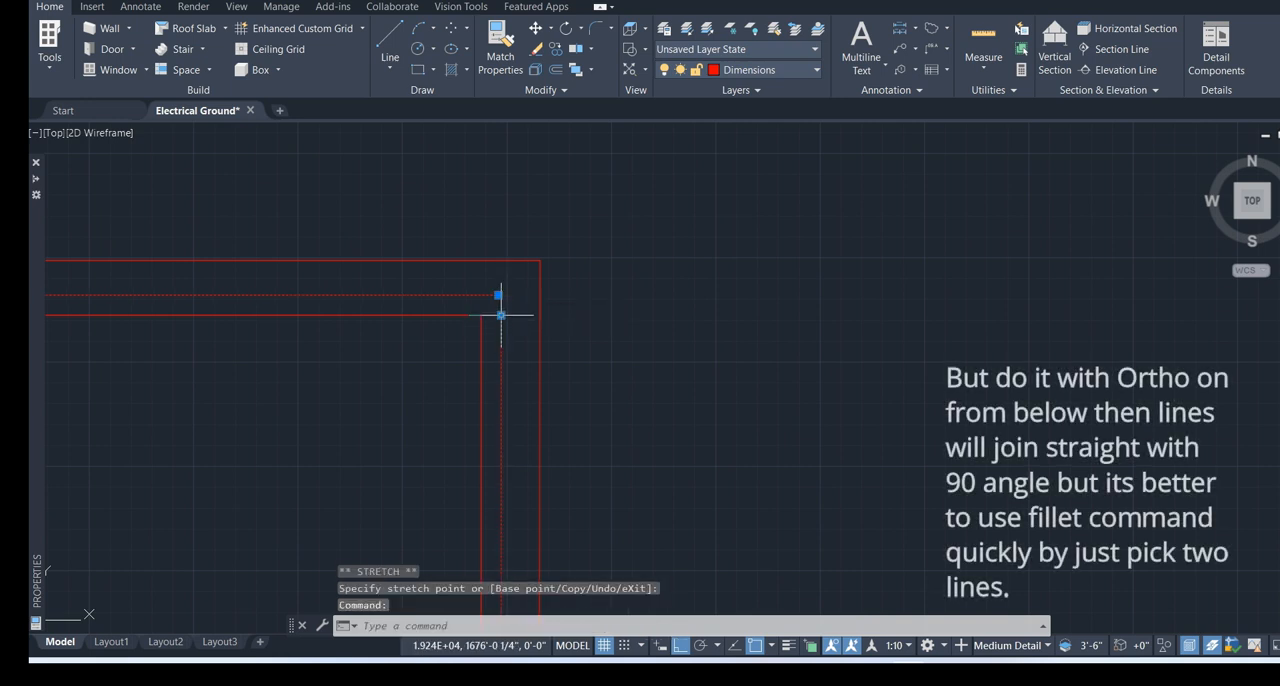
{"action": "left_click", "coordinate": [501, 315]}
{"action": "left_click", "coordinate": [498, 295]}
{"action": "scroll", "coordinate": [501, 306], "scroll_direction": "down", "scroll_amount": 5}
{"action": "key", "text": "Escape"}
Close the middle outline's lower-left corner by stretching the ends of its left and bottom lines to meet each other
{"action": "middle_click_drag", "start_coordinate": [362, 512], "coordinate": [591, 297]}
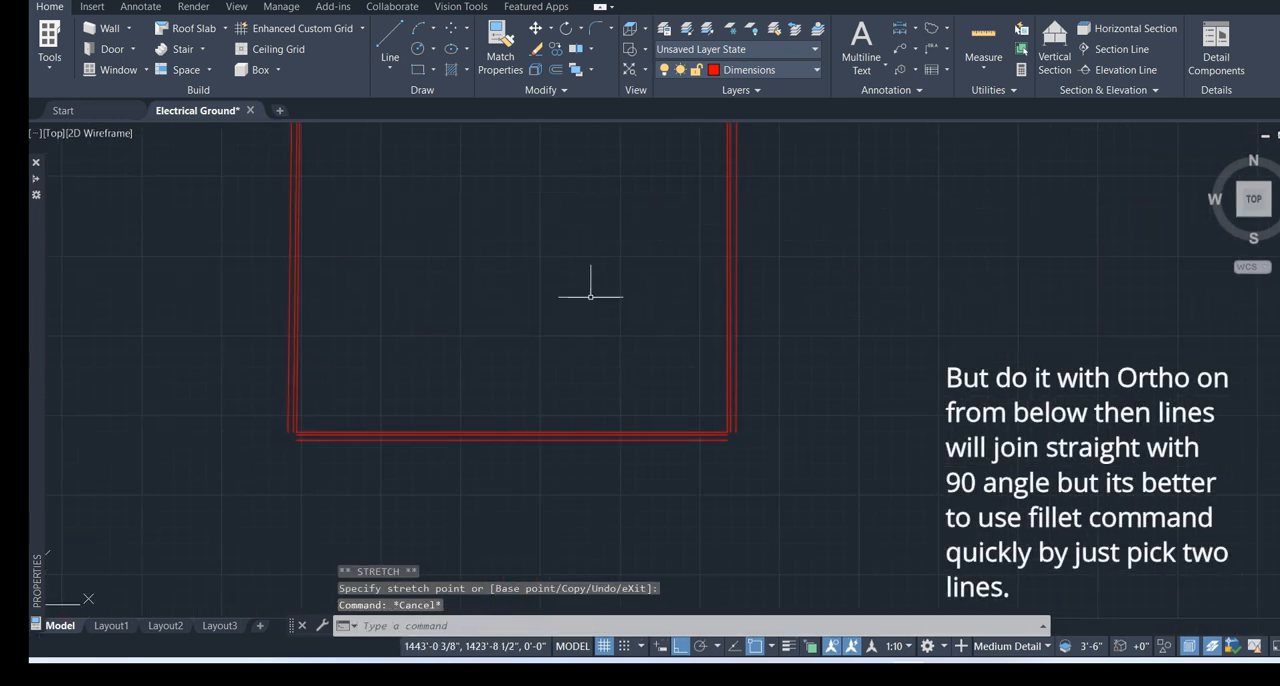
{"action": "scroll", "coordinate": [288, 430], "scroll_direction": "up", "scroll_amount": 4}
{"action": "left_click", "coordinate": [298, 429]}
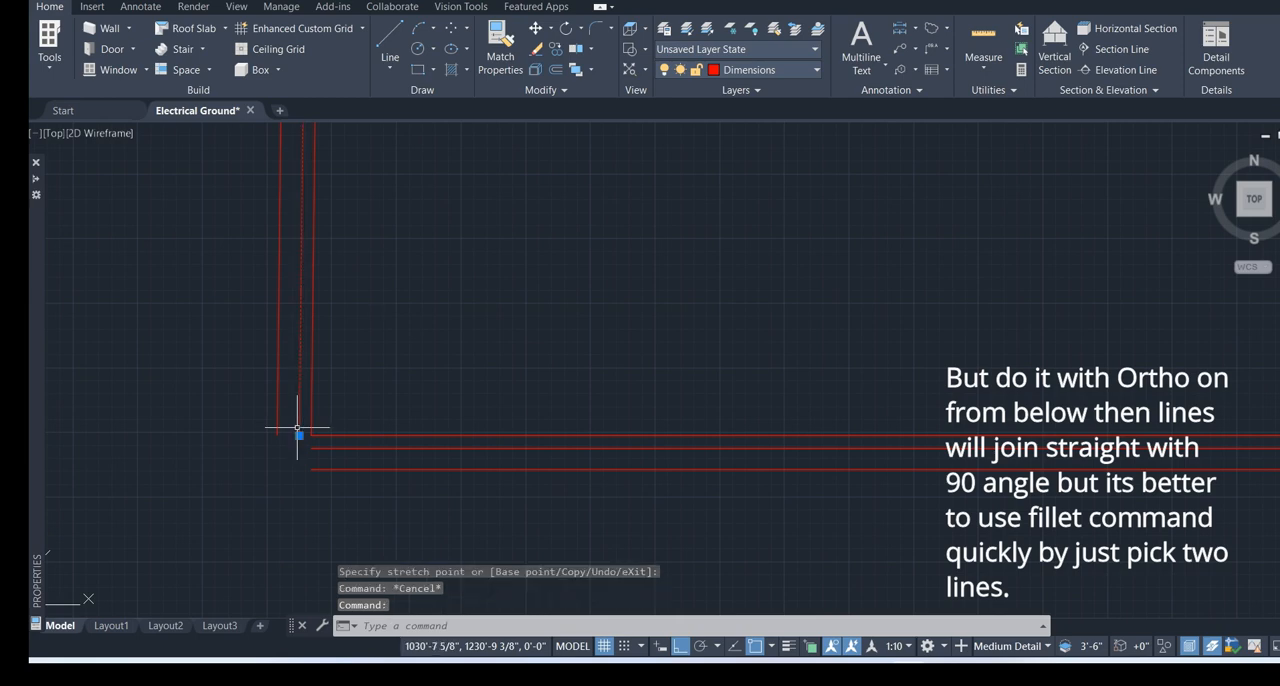
{"action": "left_click", "coordinate": [299, 437]}
{"action": "left_click", "coordinate": [299, 446]}
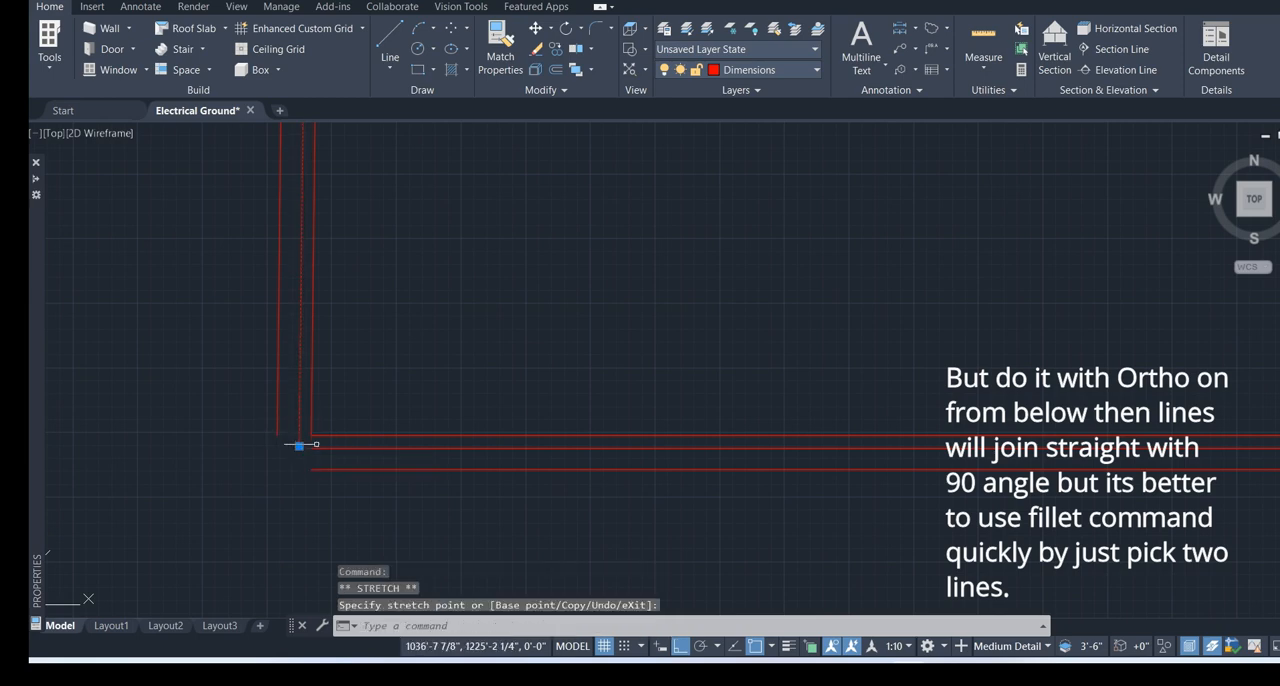
{"action": "key", "text": "Escape"}
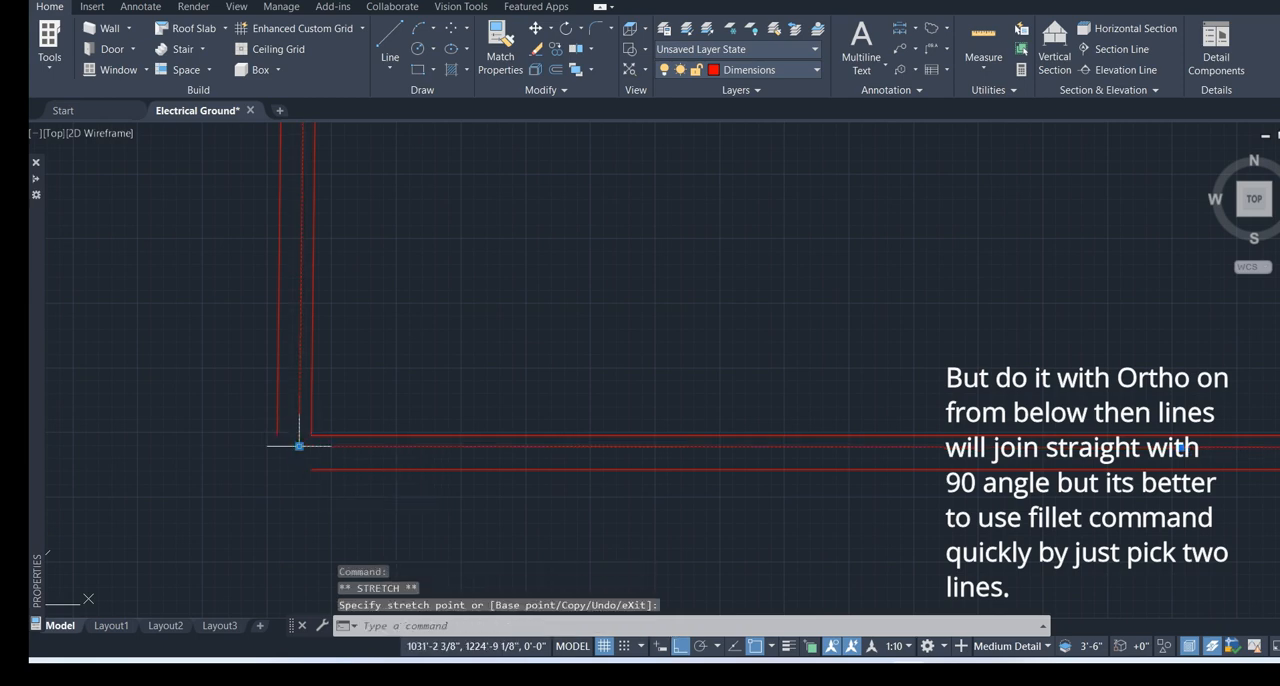
Close the outermost outline's lower-left corner by stretching its bottom line outward and its left line down to meet it
{"action": "left_click", "coordinate": [317, 468]}
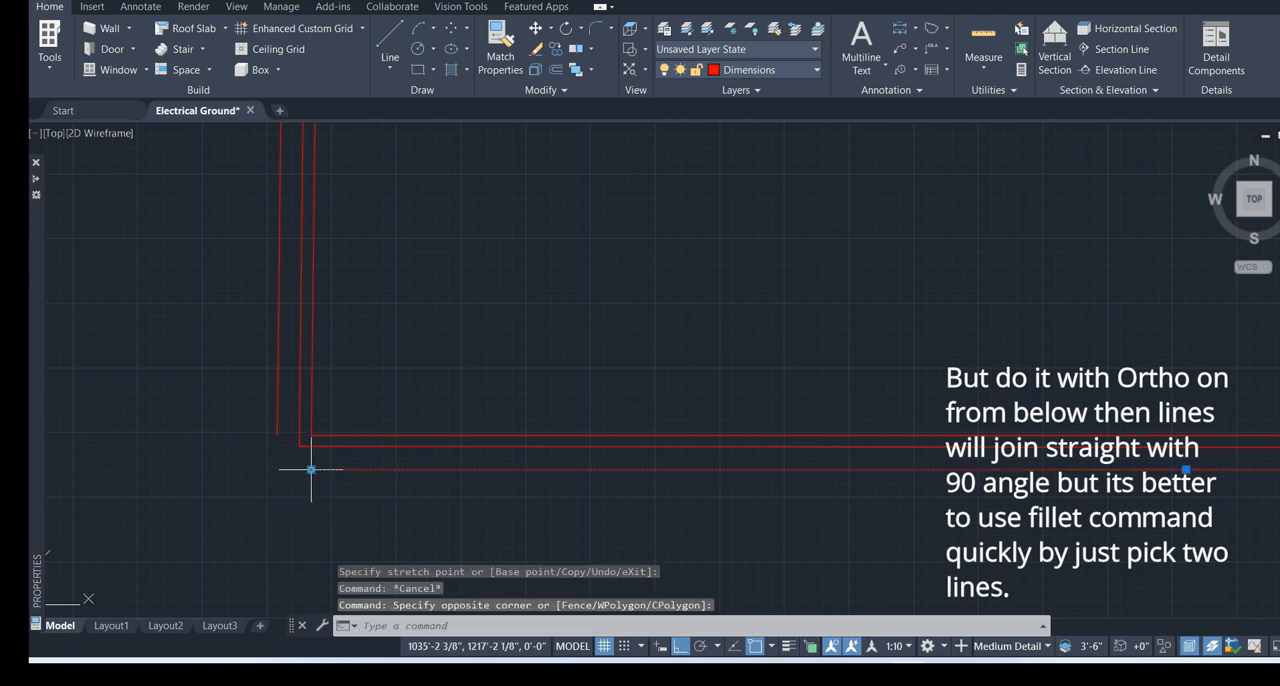
{"action": "left_click", "coordinate": [311, 469]}
{"action": "left_click", "coordinate": [273, 470]}
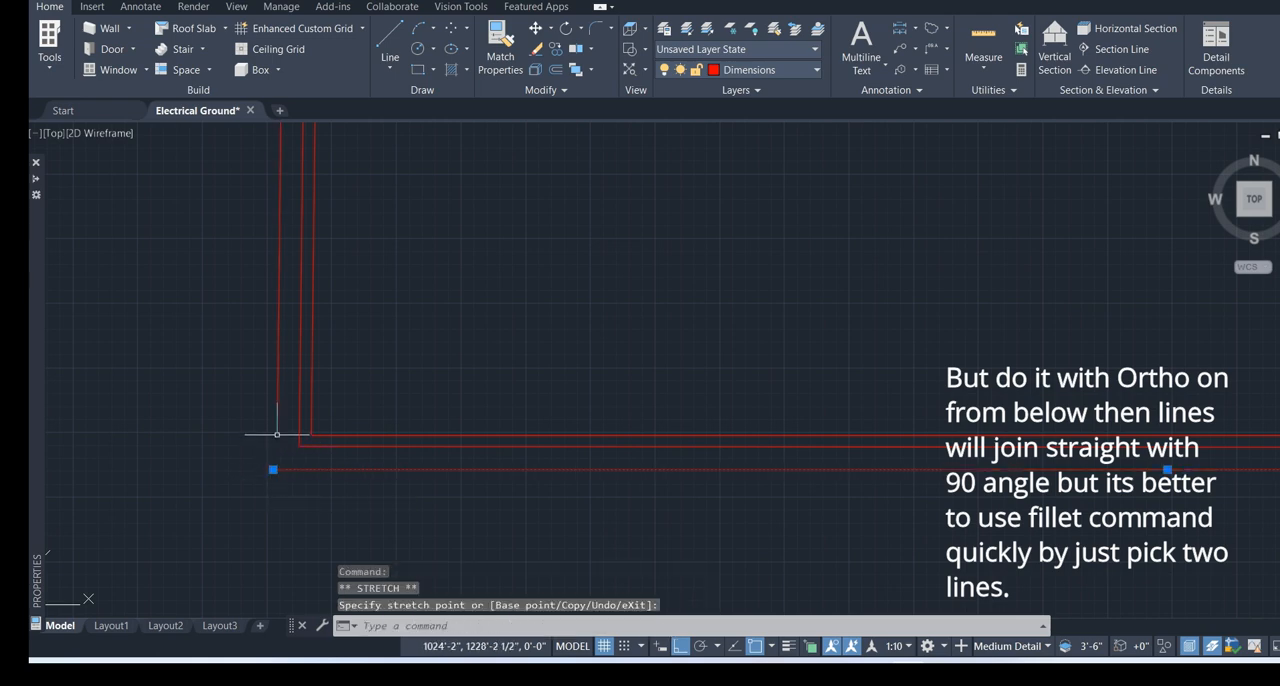
{"action": "left_click", "coordinate": [277, 434]}
{"action": "left_click", "coordinate": [277, 435]}
{"action": "left_click", "coordinate": [273, 469]}
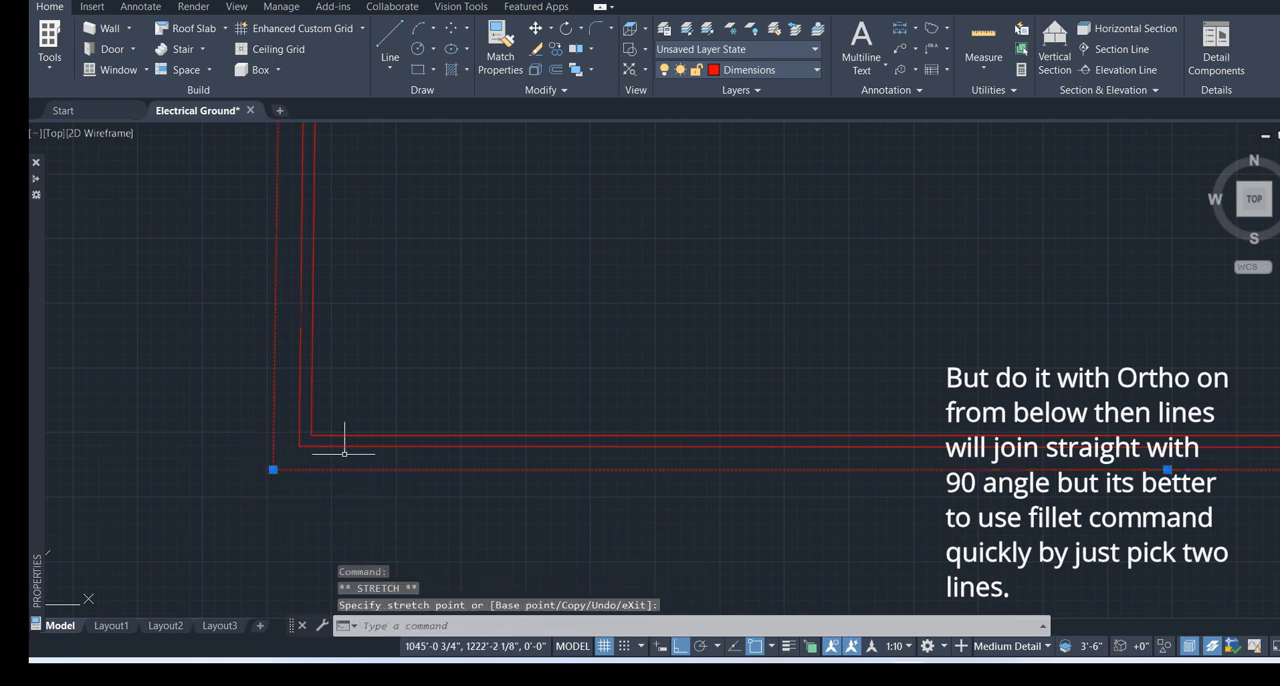
{"action": "key", "text": "Escape"}
Close the middle outline's lower-right corner by stretching its right line down and its bottom line across to meet it
{"action": "scroll", "coordinate": [357, 449], "scroll_direction": "down", "scroll_amount": 8}
{"action": "scroll", "coordinate": [610, 466], "scroll_direction": "up", "scroll_amount": 6}
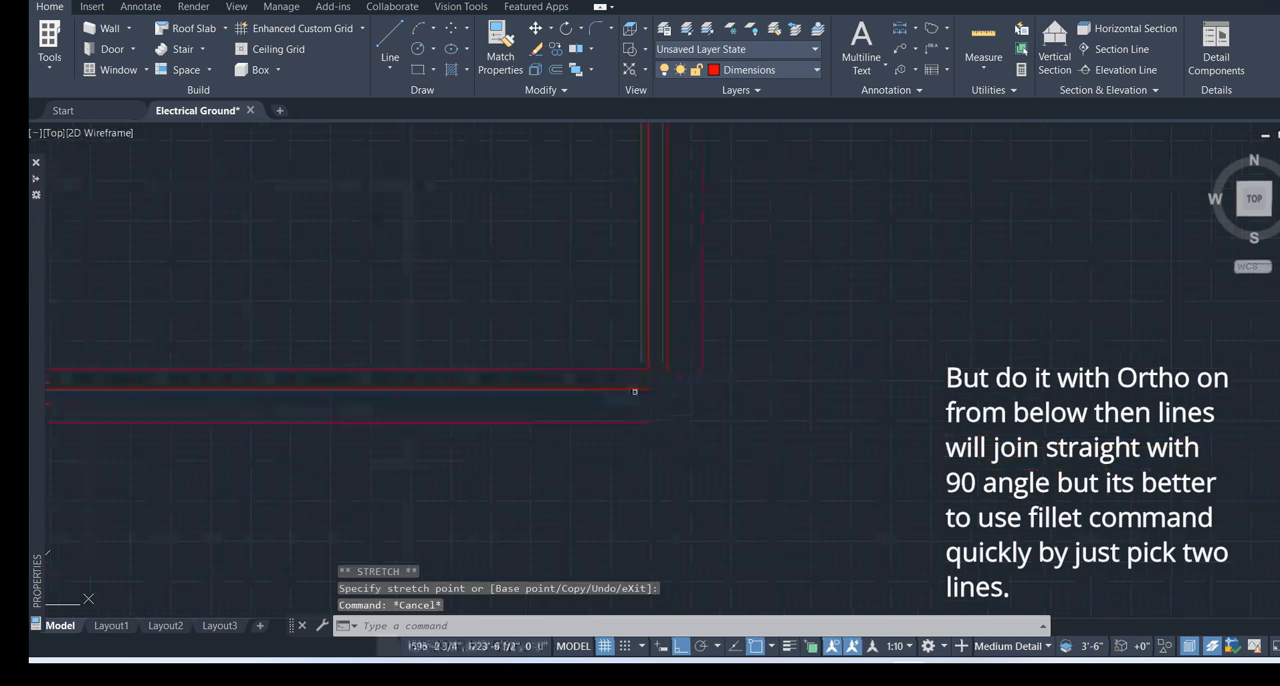
{"action": "scroll", "coordinate": [637, 388], "scroll_direction": "up", "scroll_amount": 4}
{"action": "left_click", "coordinate": [639, 396]}
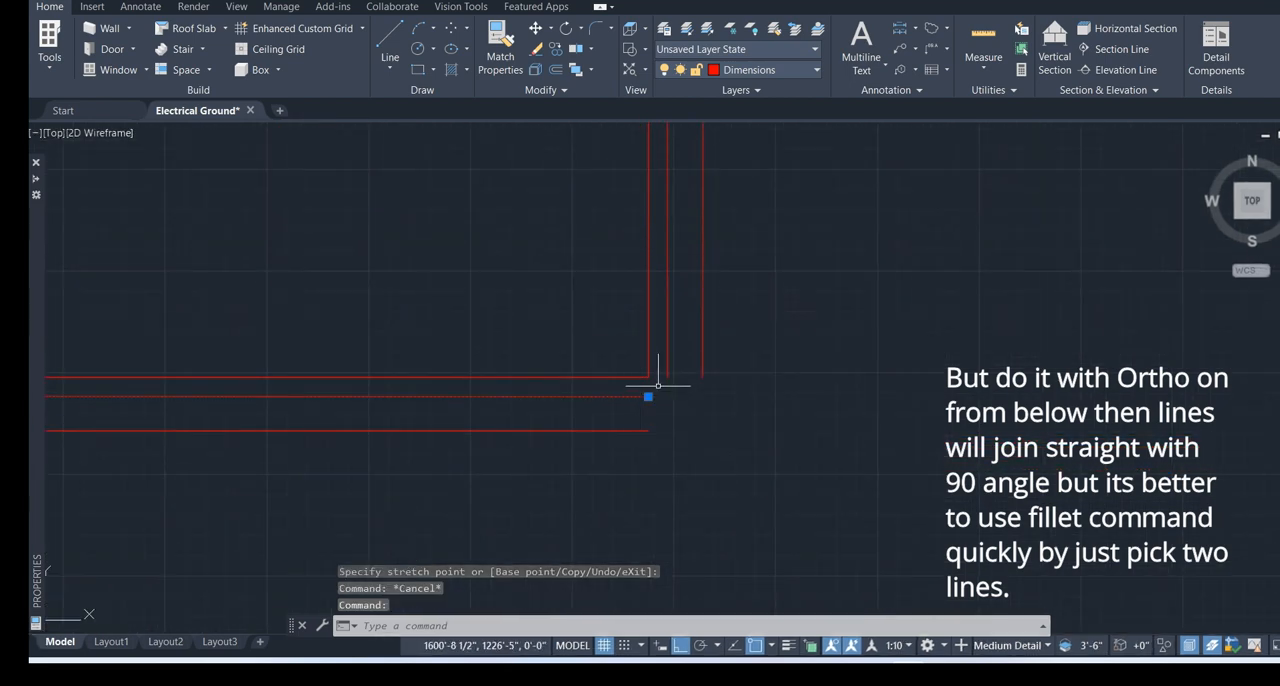
{"action": "left_click", "coordinate": [666, 376]}
{"action": "left_click", "coordinate": [667, 378]}
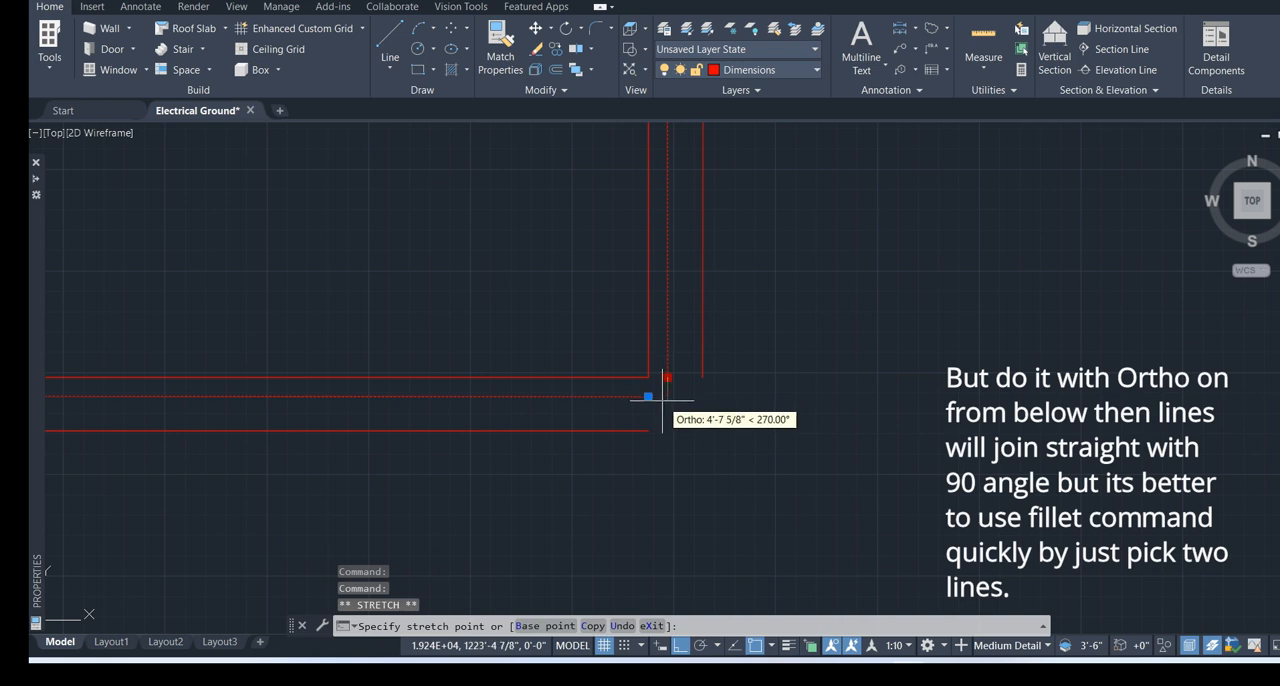
{"action": "left_click", "coordinate": [661, 401]}
{"action": "left_click", "coordinate": [648, 397]}
{"action": "left_click", "coordinate": [668, 400]}
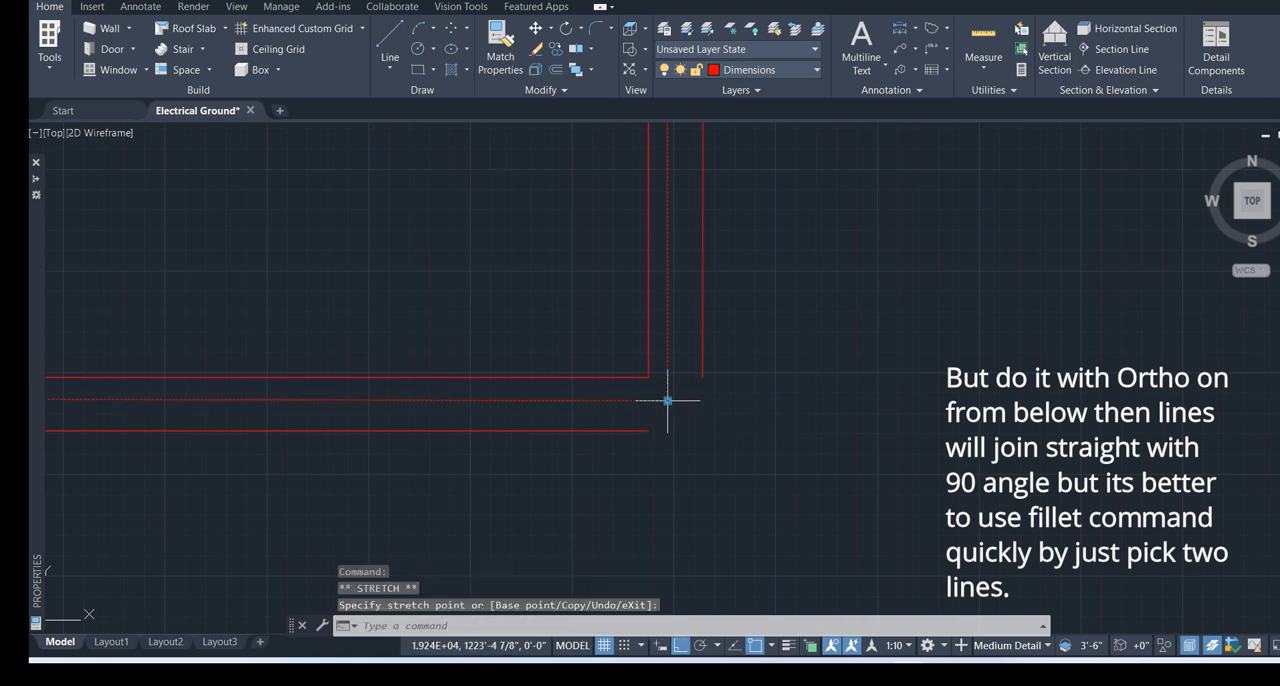
{"action": "key", "text": "Escape"}
Close the outermost outline's lower-right corner by stretching the ends of its bottom and right lines together
{"action": "left_click", "coordinate": [651, 431]}
{"action": "left_click", "coordinate": [648, 431]}
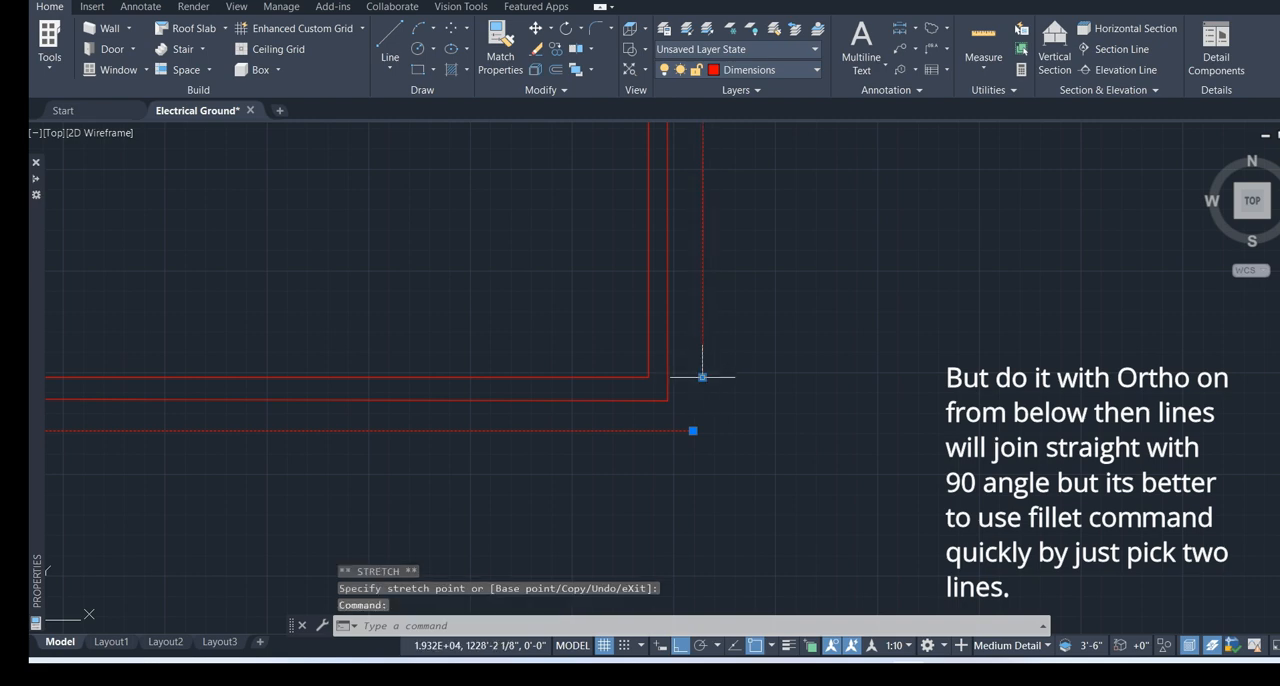
{"action": "left_click", "coordinate": [692, 430]}
{"action": "key", "text": "Escape"}
Add the single-line text BEDROOM inside the upper part of the rectangle, accepting the default height and rotation angle
{"action": "scroll", "coordinate": [723, 430], "scroll_direction": "down", "scroll_amount": 5}
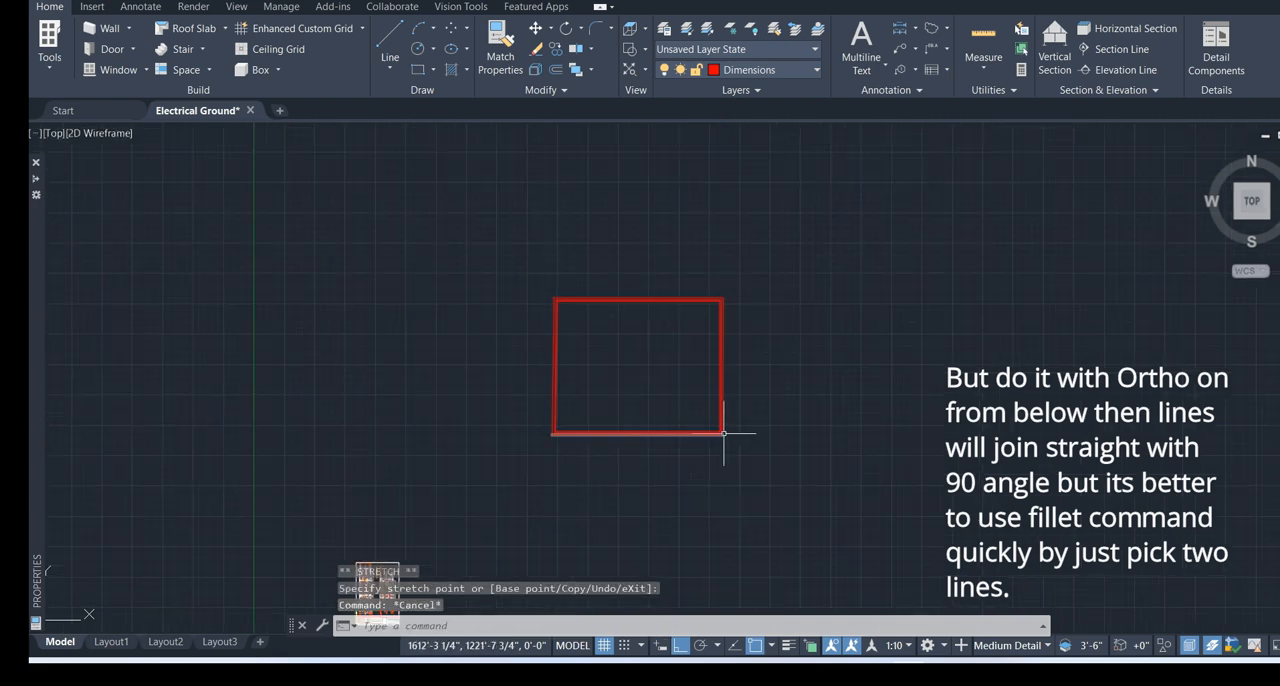
{"action": "scroll", "coordinate": [658, 304], "scroll_direction": "up", "scroll_amount": 3}
{"action": "scroll", "coordinate": [658, 304], "scroll_direction": "down", "scroll_amount": 4}
{"action": "scroll", "coordinate": [580, 371], "scroll_direction": "up", "scroll_amount": 2}
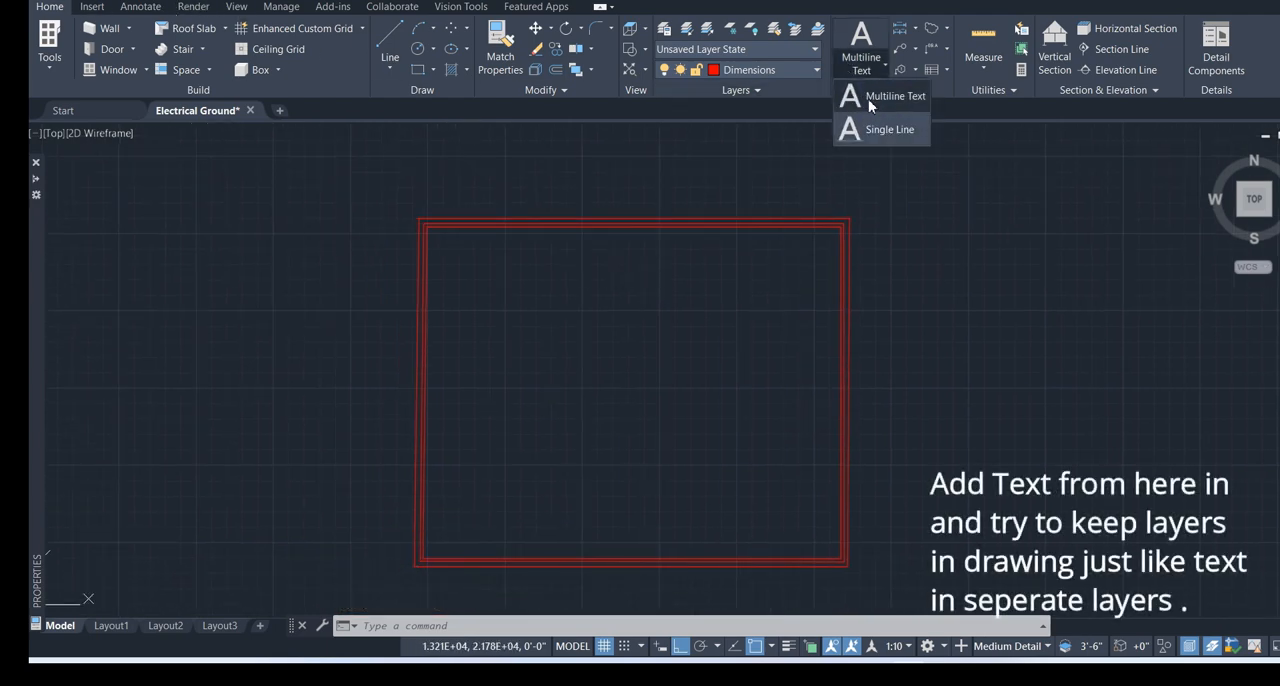
{"action": "left_click", "coordinate": [866, 129]}
{"action": "scroll", "coordinate": [490, 310], "scroll_direction": "up", "scroll_amount": 5}
{"action": "left_click", "coordinate": [521, 310]}
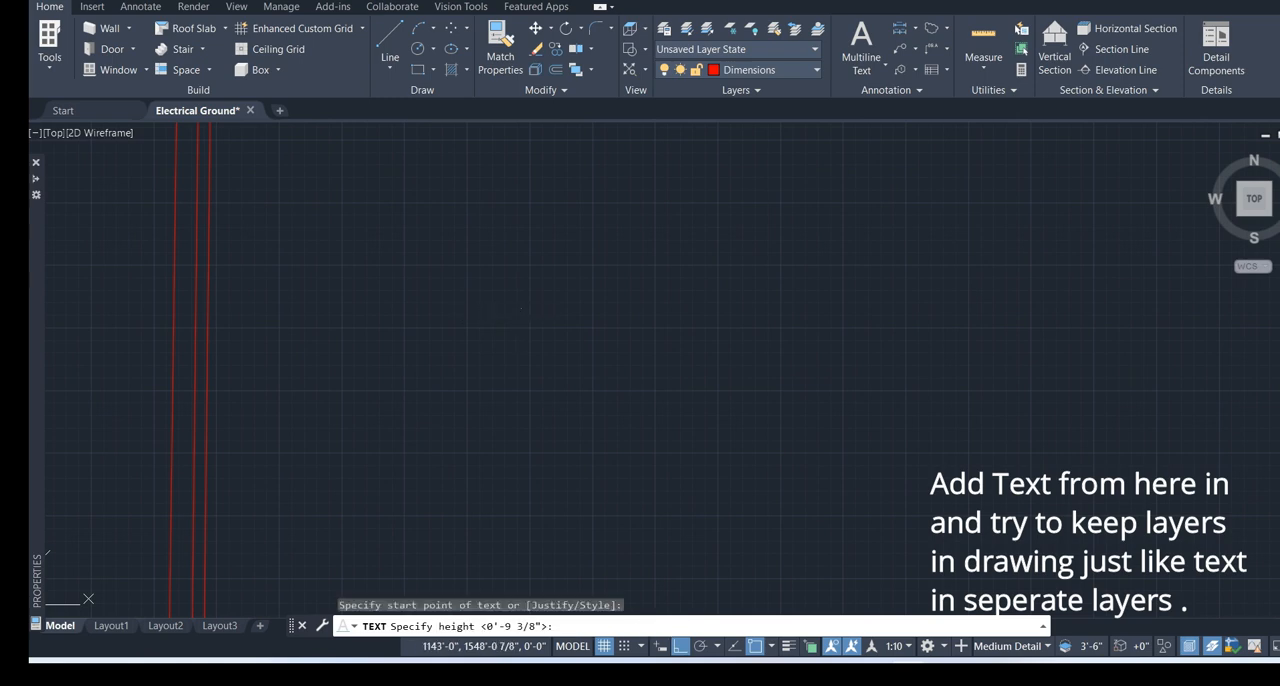
{"action": "key", "text": "Return"}
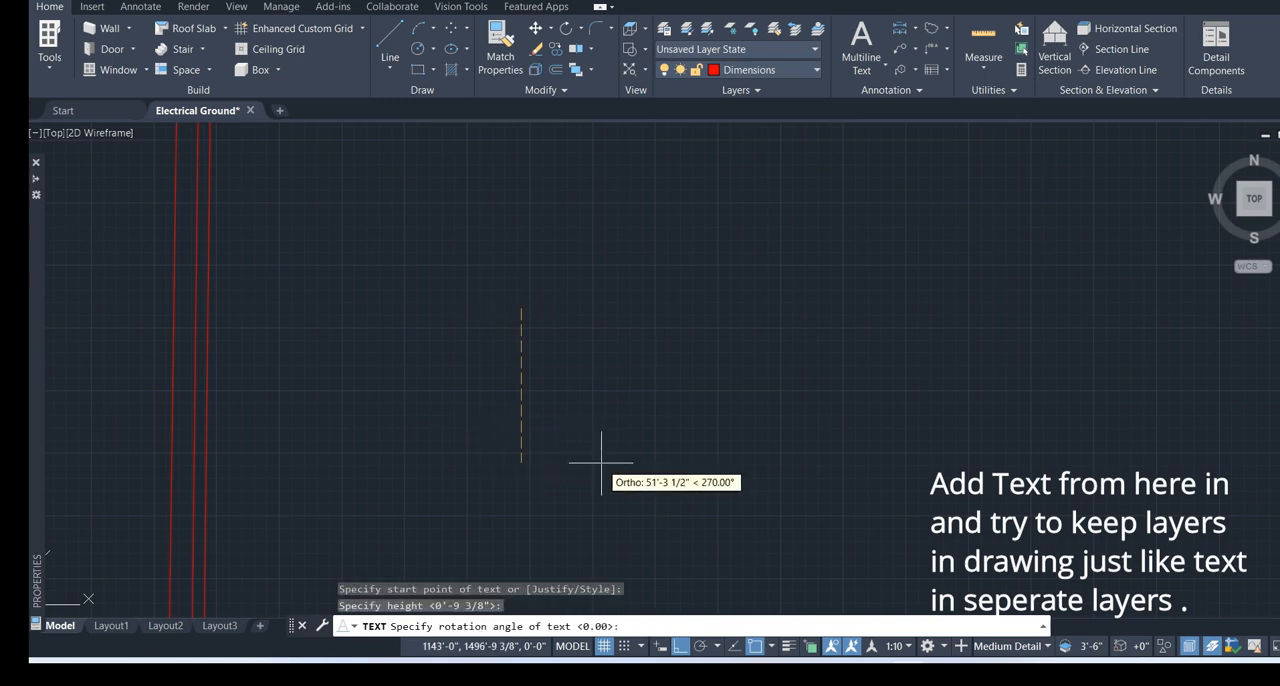
{"action": "key", "text": "Return"}
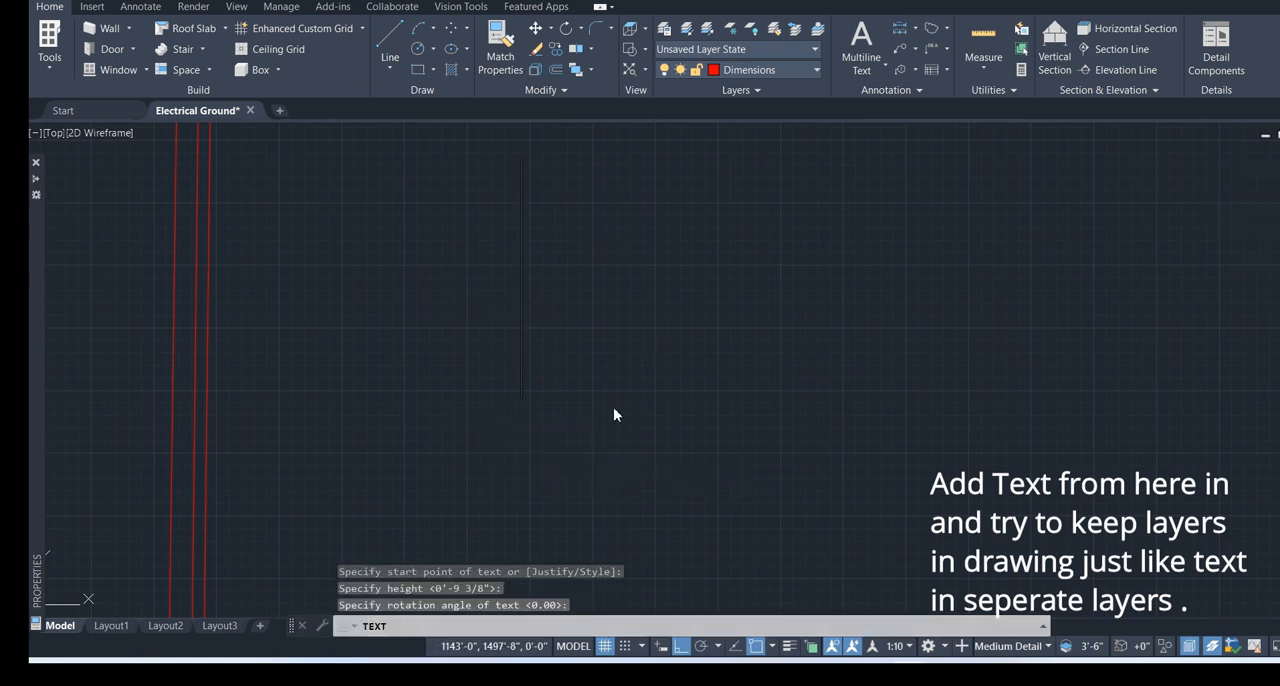
{"action": "type", "text": "B"}
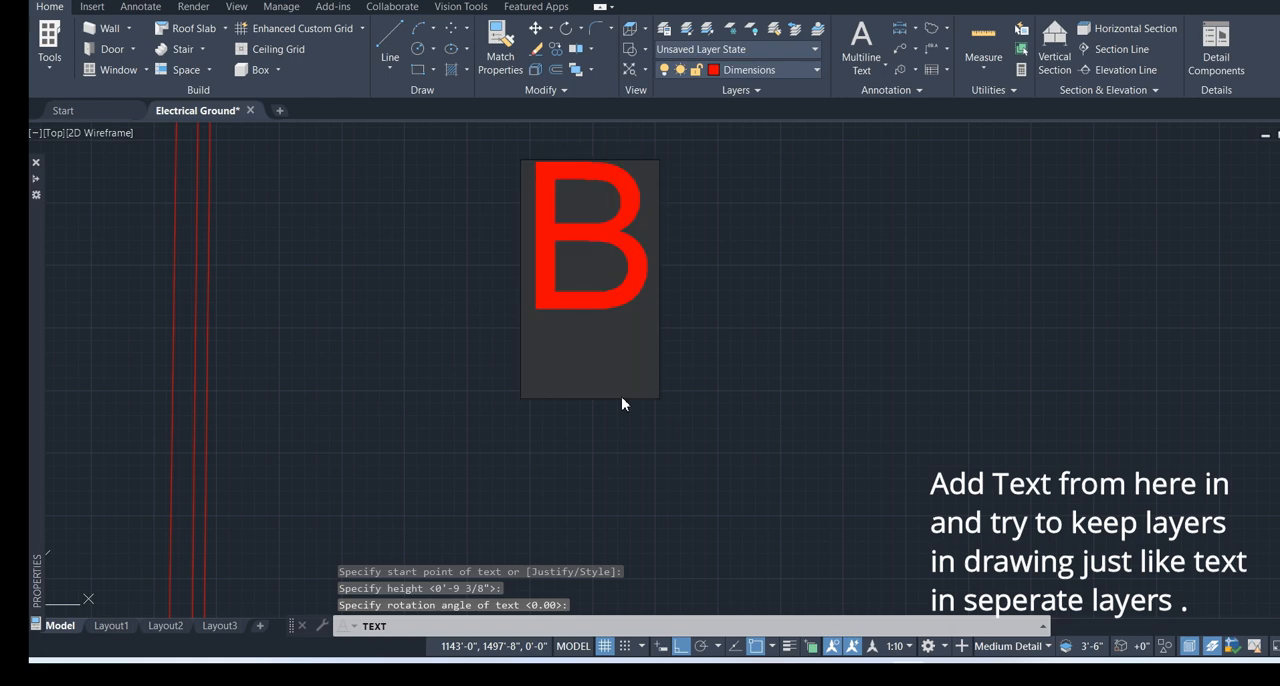
{"action": "type", "text": "EDR"}
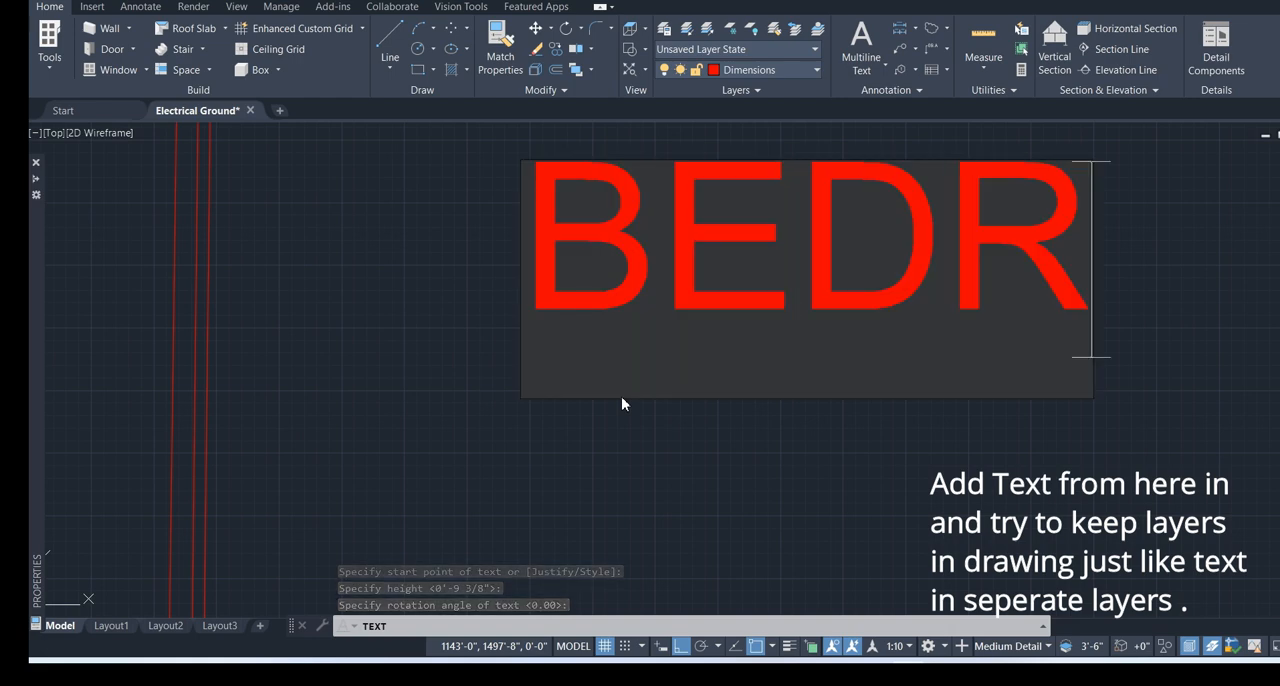
{"action": "type", "text": "OO"}
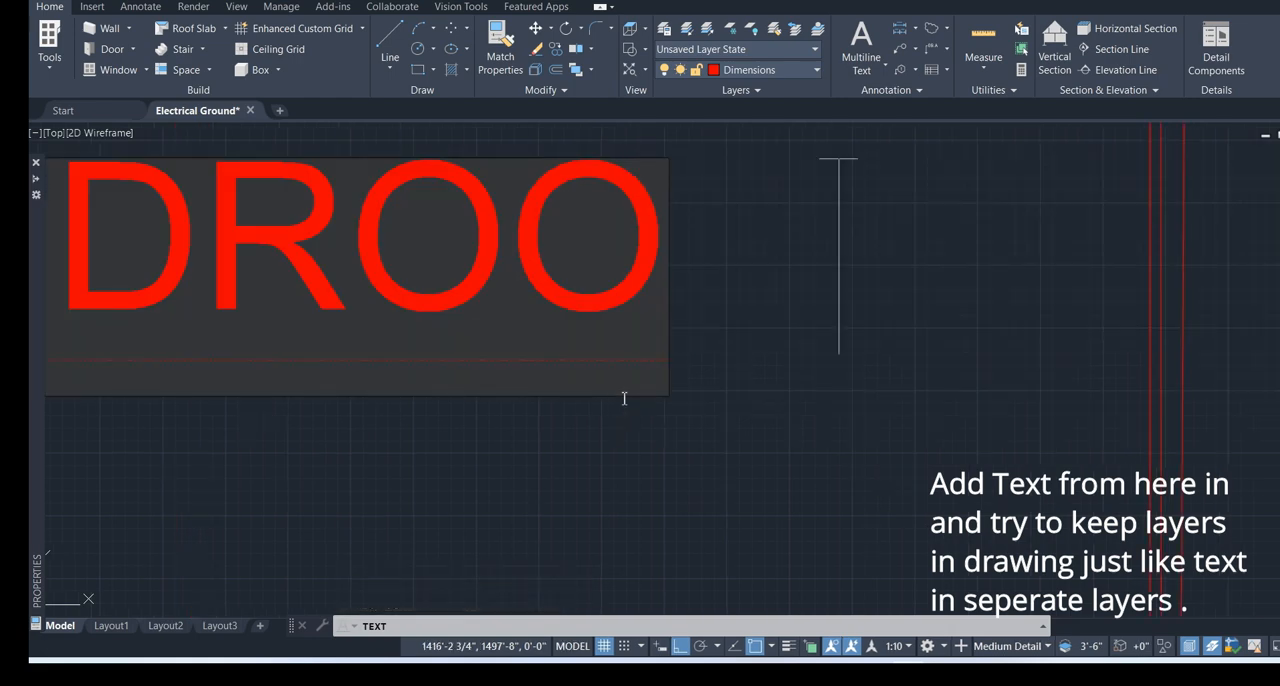
{"action": "type", "text": "M"}
{"action": "key", "text": "Return"}
{"action": "key", "text": "Return"}
Move the BEDROOM text down to the middle of the rectangle
{"action": "scroll", "coordinate": [663, 486], "scroll_direction": "down", "scroll_amount": 7}
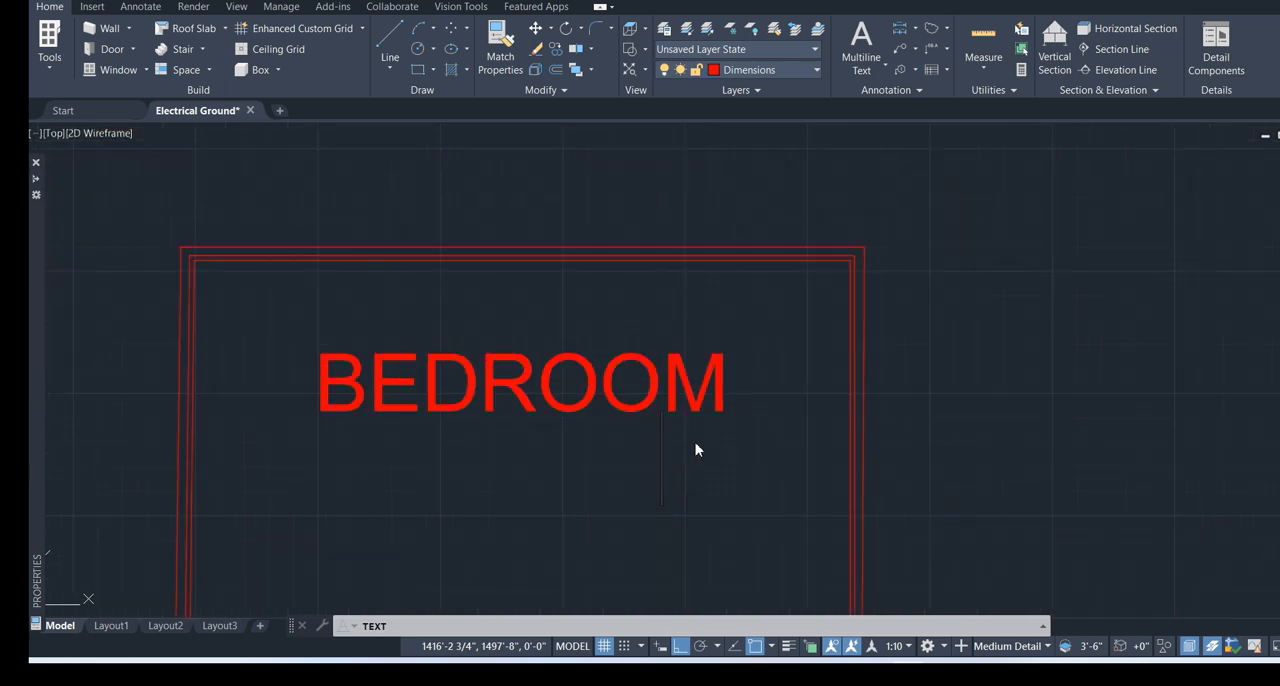
{"action": "scroll", "coordinate": [684, 307], "scroll_direction": "up", "scroll_amount": 2}
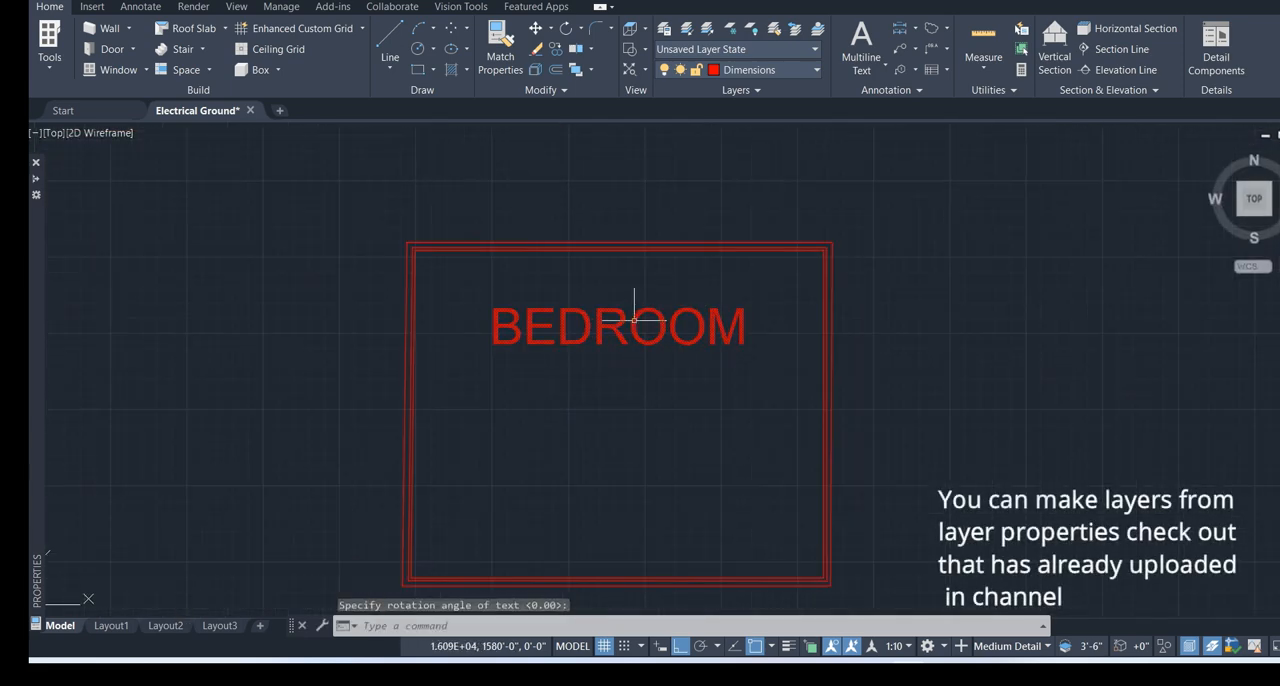
{"action": "mouse_move", "coordinate": [623, 329]}
{"action": "left_mouse_down"}
{"action": "mouse_move", "coordinate": [617, 319]}
{"action": "mouse_move", "coordinate": [607, 412]}
{"action": "left_mouse_up"}
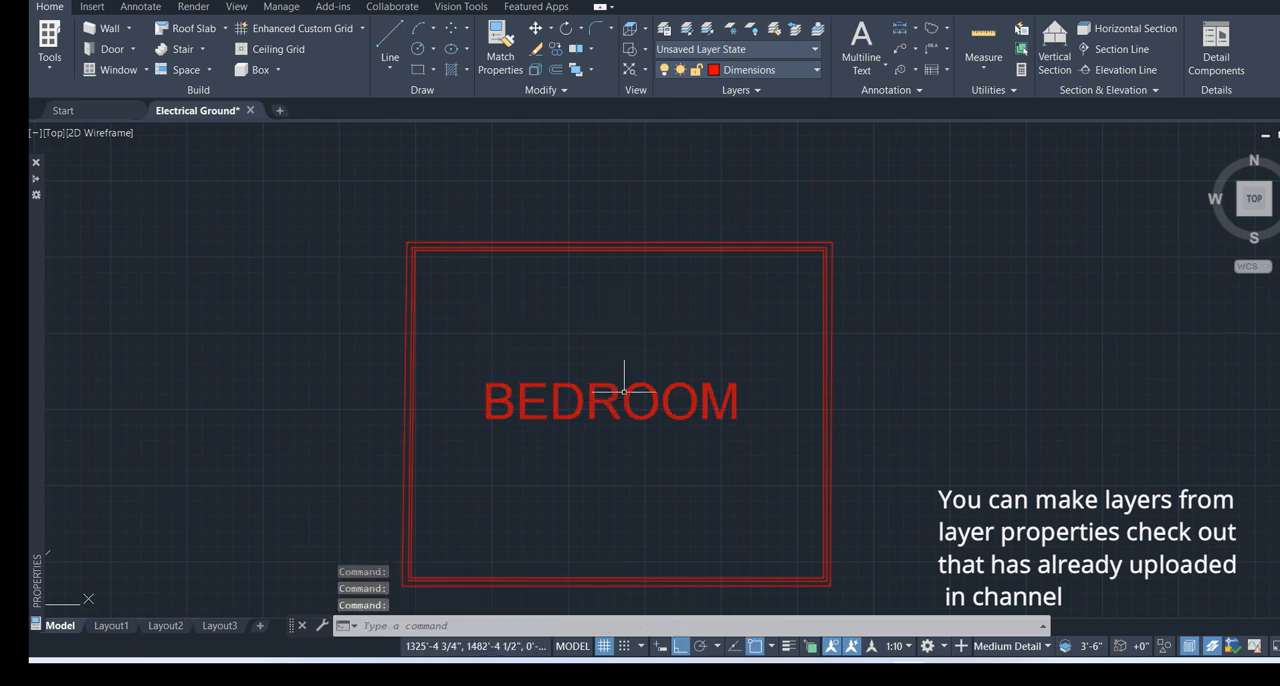
Scale the BEDROOM text down to about half its size from a base point on the text
{"action": "left_click", "coordinate": [707, 357]}
{"action": "left_click", "coordinate": [608, 422]}
{"action": "type", "text": "s"}
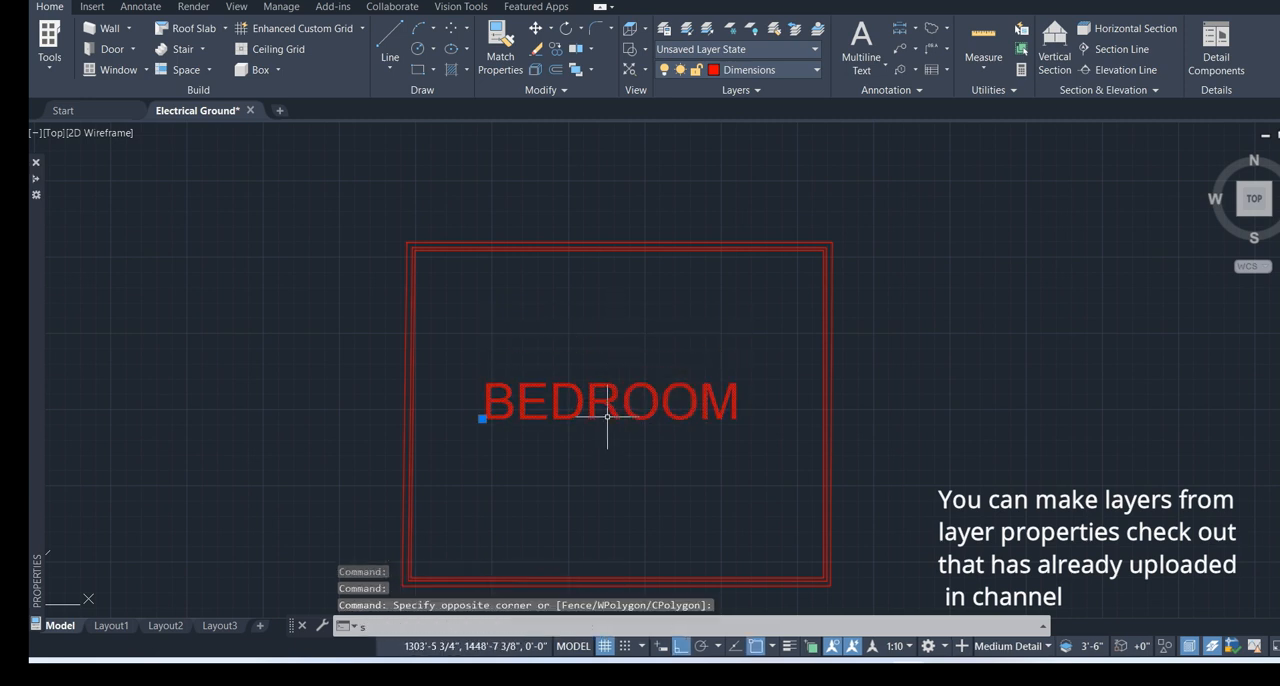
{"action": "type", "text": "ca"}
{"action": "key", "text": "Return"}
{"action": "left_click", "coordinate": [550, 404]}
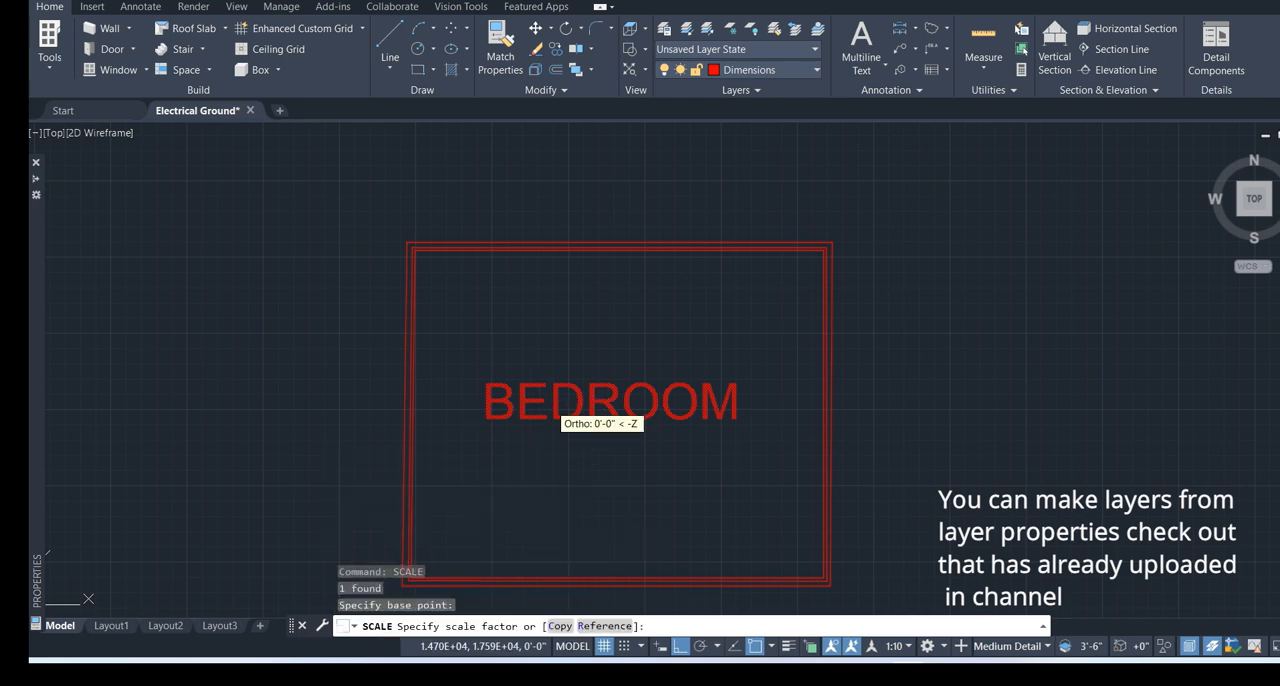
{"action": "left_click", "coordinate": [606, 334]}
Add a centreline midway between the innermost top and bottom lines of the BEDROOM rectangle
{"action": "middle_click_drag", "start_coordinate": [754, 399], "coordinate": [728, 357]}
{"action": "scroll", "coordinate": [737, 367], "scroll_direction": "up", "scroll_amount": 4}
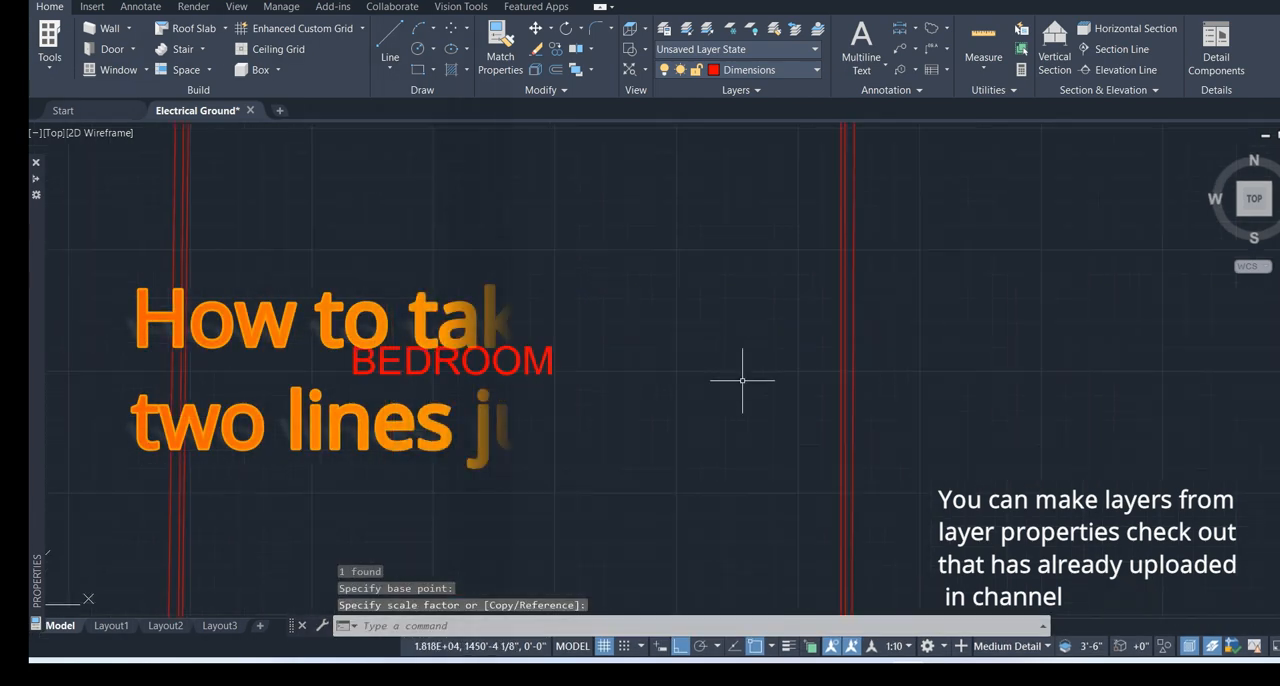
{"action": "scroll", "coordinate": [808, 275], "scroll_direction": "down", "scroll_amount": 4}
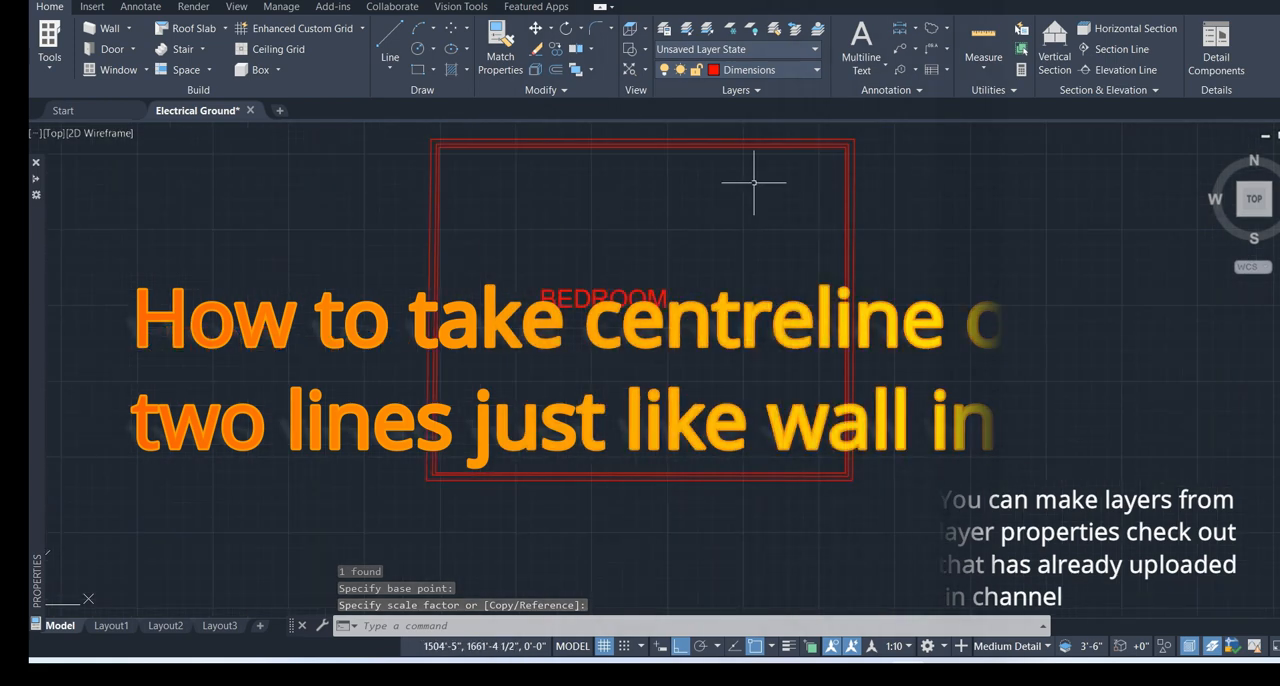
{"action": "left_click", "coordinate": [109, 8]}
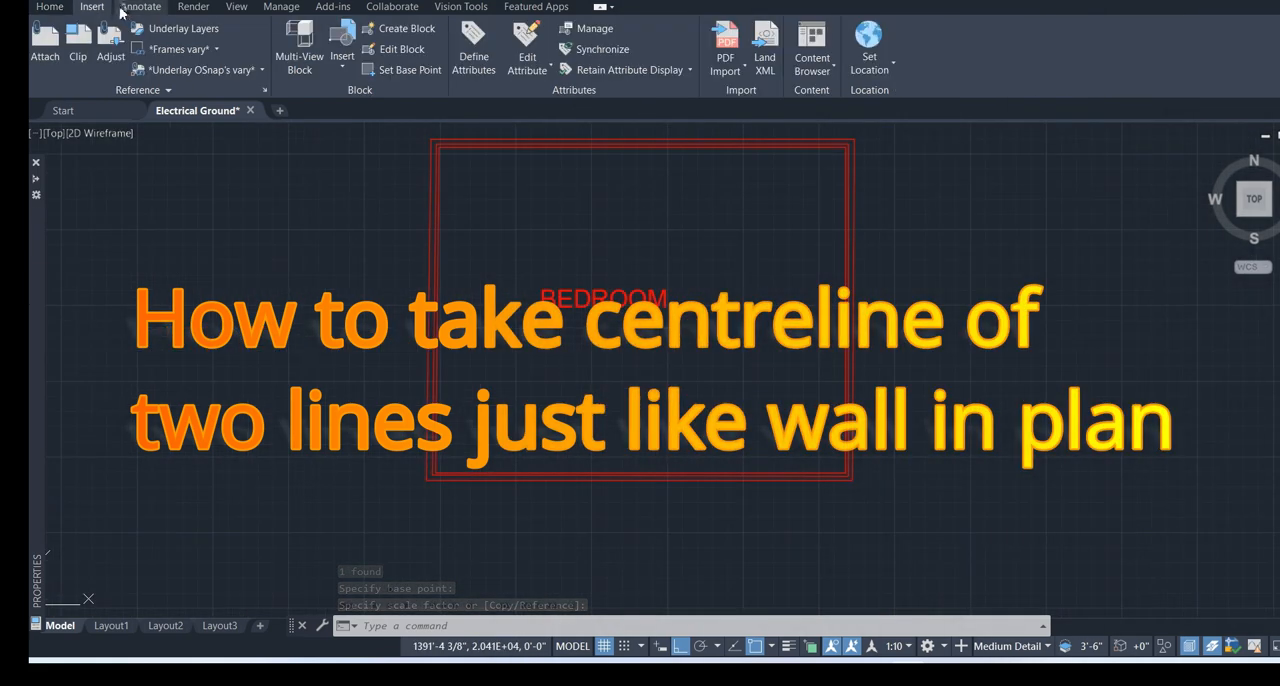
{"action": "left_click", "coordinate": [123, 9]}
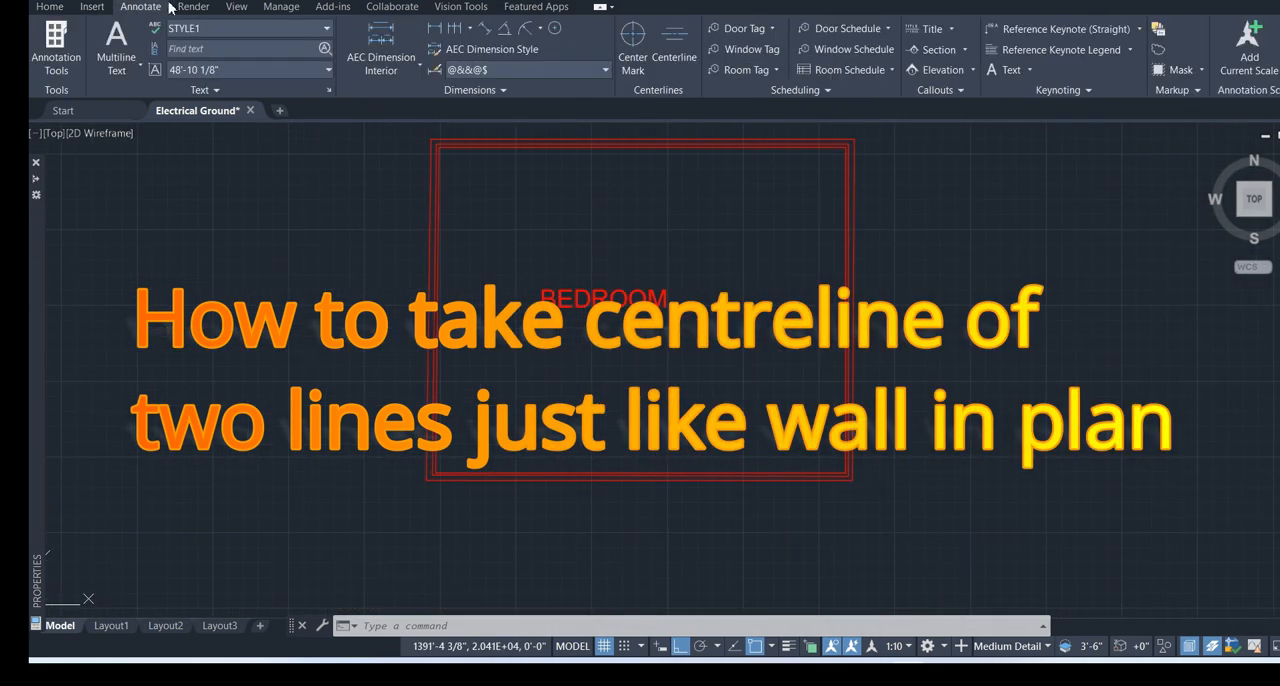
{"action": "left_click", "coordinate": [669, 58]}
{"action": "scroll", "coordinate": [628, 149], "scroll_direction": "up", "scroll_amount": 4}
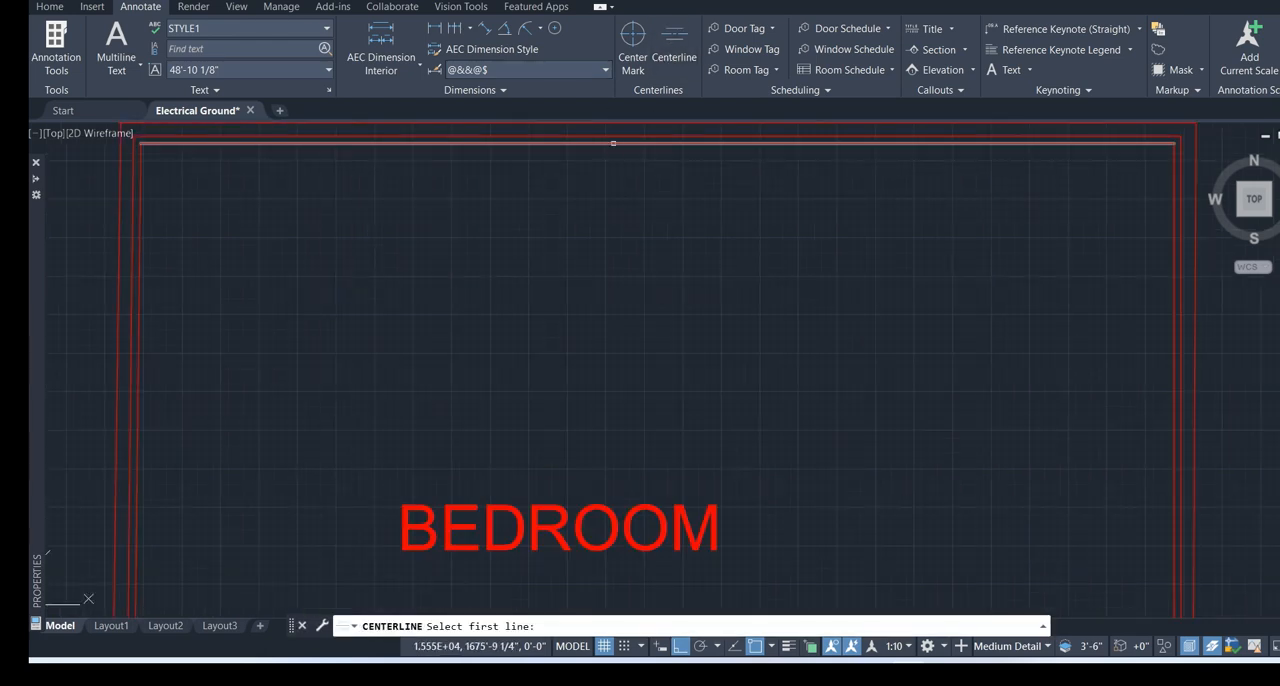
{"action": "left_click", "coordinate": [617, 140]}
{"action": "scroll", "coordinate": [611, 234], "scroll_direction": "down", "scroll_amount": 5}
{"action": "scroll", "coordinate": [612, 383], "scroll_direction": "up", "scroll_amount": 5}
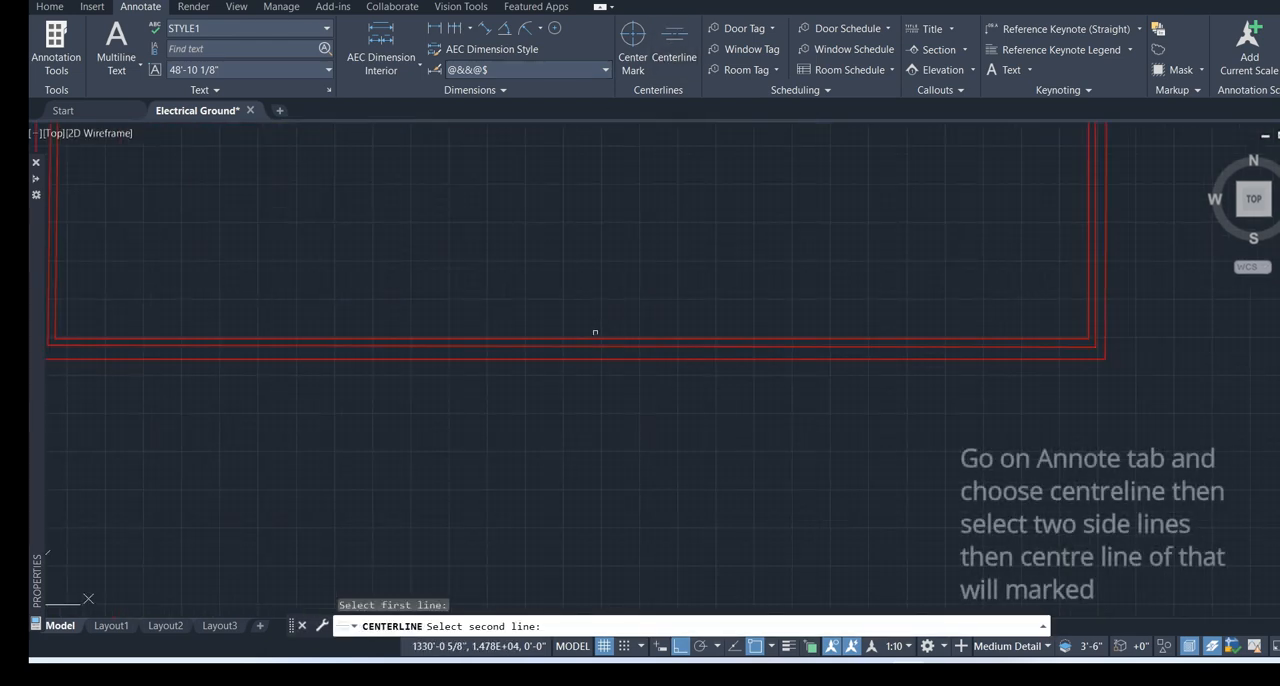
{"action": "left_click", "coordinate": [594, 340]}
{"action": "scroll", "coordinate": [599, 254], "scroll_direction": "down", "scroll_amount": 4}
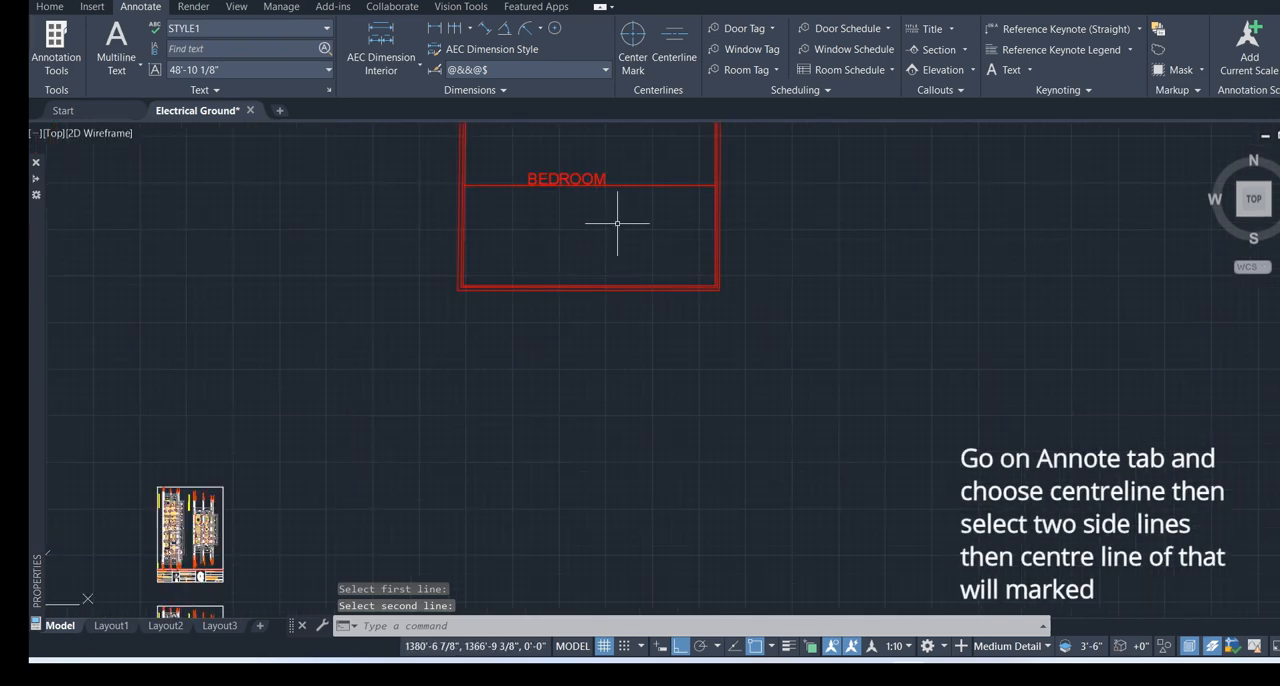
{"action": "middle_click_drag", "start_coordinate": [617, 223], "coordinate": [619, 300]}
{"action": "scroll", "coordinate": [636, 294], "scroll_direction": "up", "scroll_amount": 4}
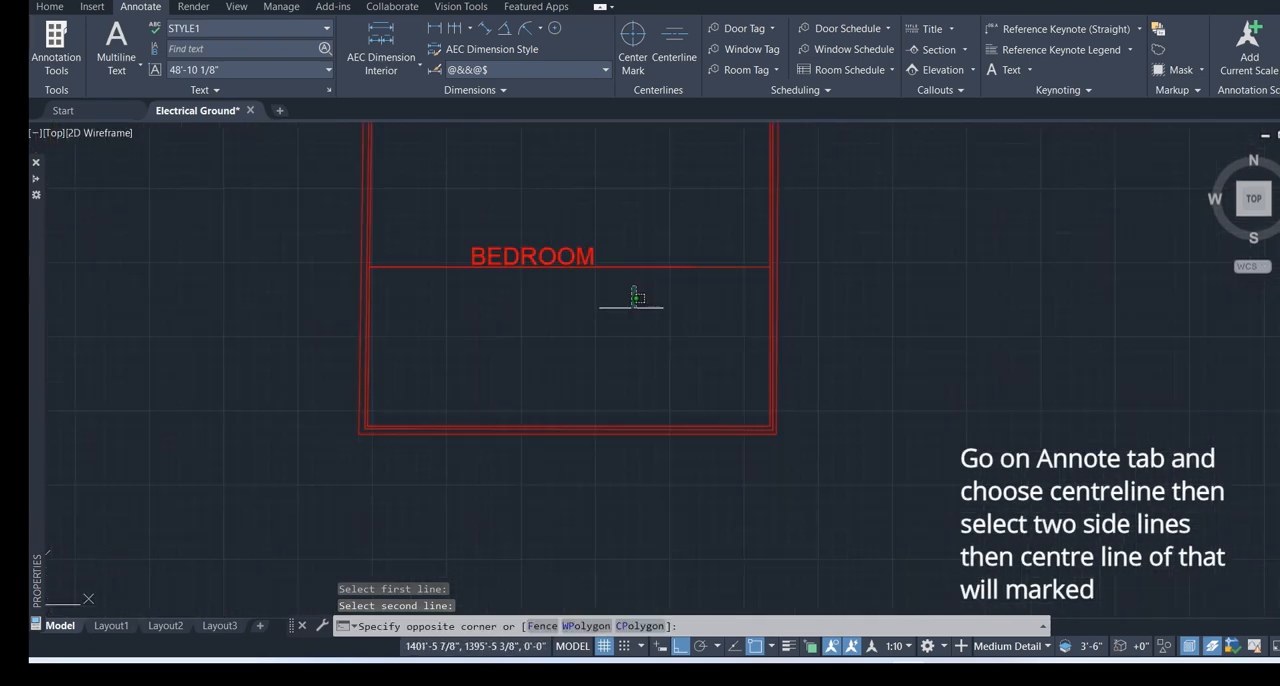
{"action": "left_click", "coordinate": [629, 307]}
Add a vertical centreline midway between the middle outline's right and left lines
{"action": "key", "text": "Return"}
{"action": "scroll", "coordinate": [803, 377], "scroll_direction": "down", "scroll_amount": 6}
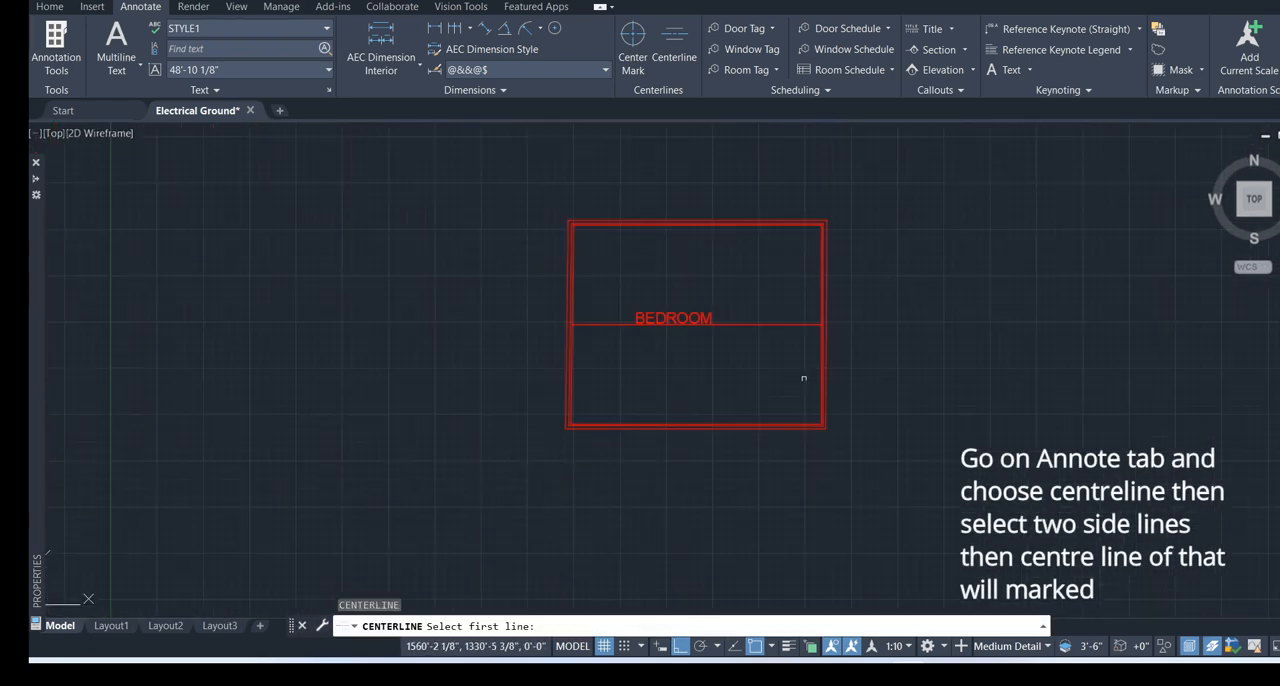
{"action": "scroll", "coordinate": [830, 281], "scroll_direction": "up", "scroll_amount": 4}
{"action": "scroll", "coordinate": [788, 286], "scroll_direction": "up", "scroll_amount": 7}
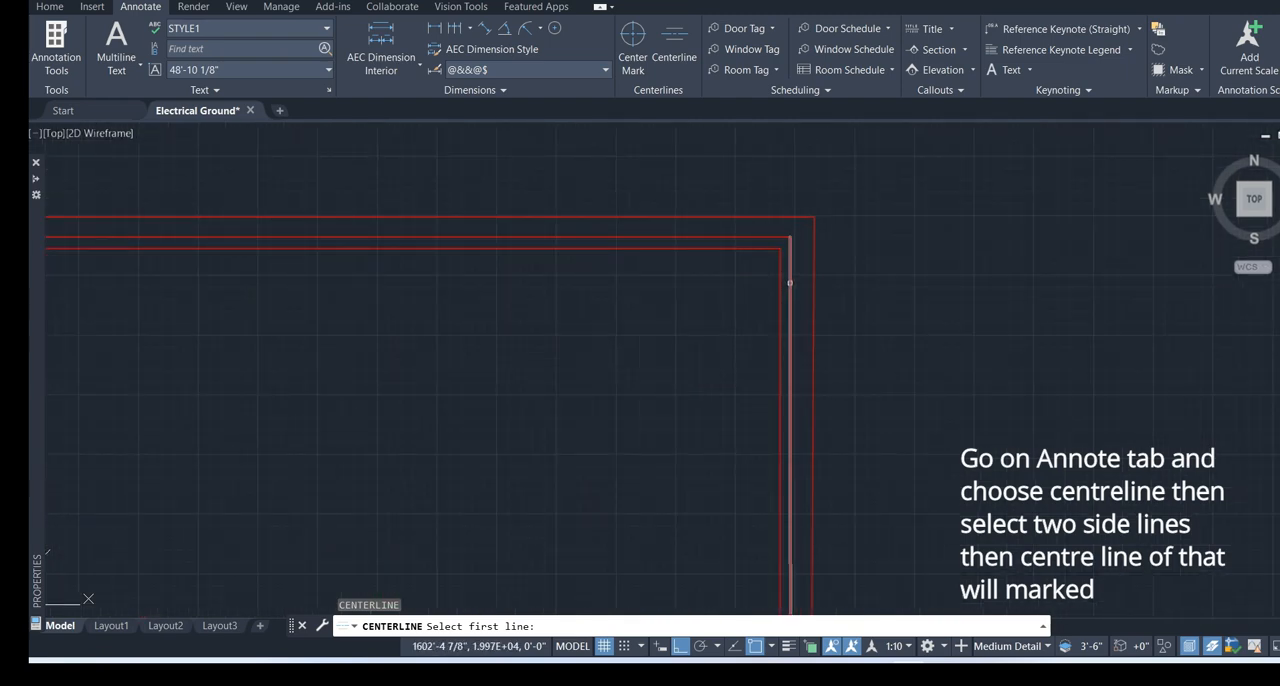
{"action": "left_click", "coordinate": [790, 283]}
{"action": "scroll", "coordinate": [499, 323], "scroll_direction": "down", "scroll_amount": 6}
{"action": "scroll", "coordinate": [186, 302], "scroll_direction": "up", "scroll_amount": 6}
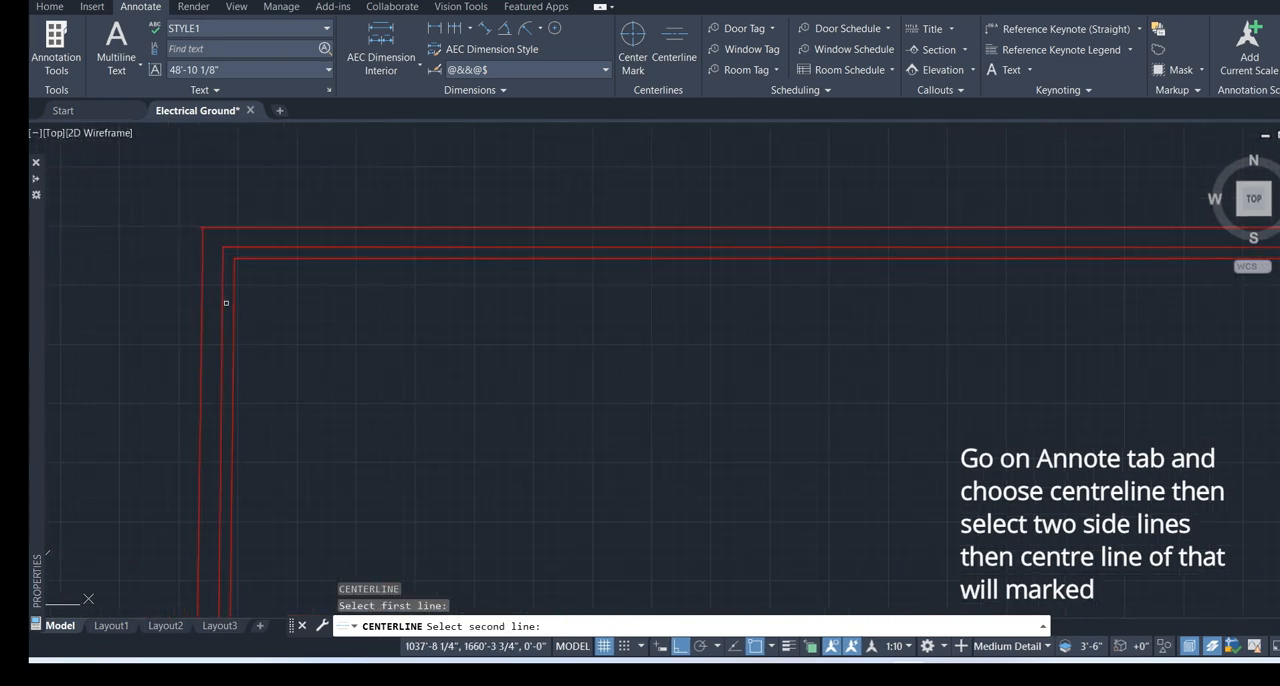
{"action": "left_click", "coordinate": [226, 302]}
{"action": "scroll", "coordinate": [777, 334], "scroll_direction": "down", "scroll_amount": 6}
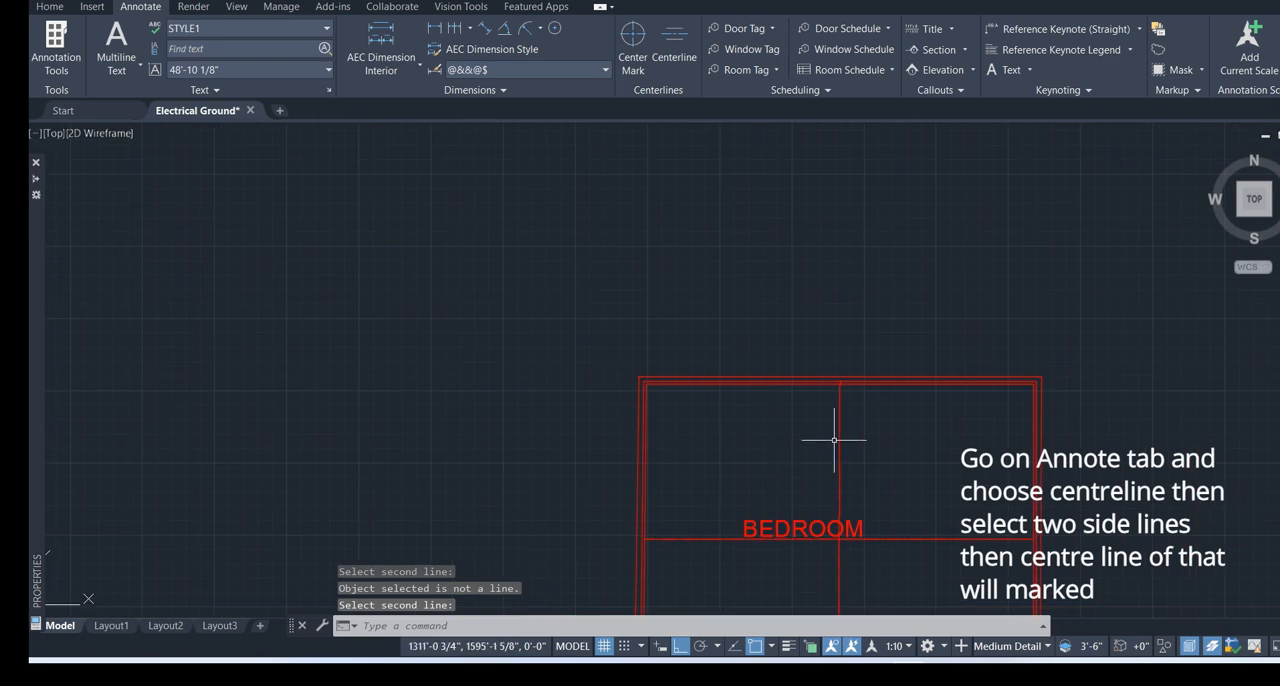
{"action": "middle_click_drag", "start_coordinate": [898, 489], "coordinate": [837, 357]}
{"action": "left_click", "coordinate": [837, 357]}
{"action": "left_click", "coordinate": [837, 357]}
{"action": "left_click", "coordinate": [890, 341]}
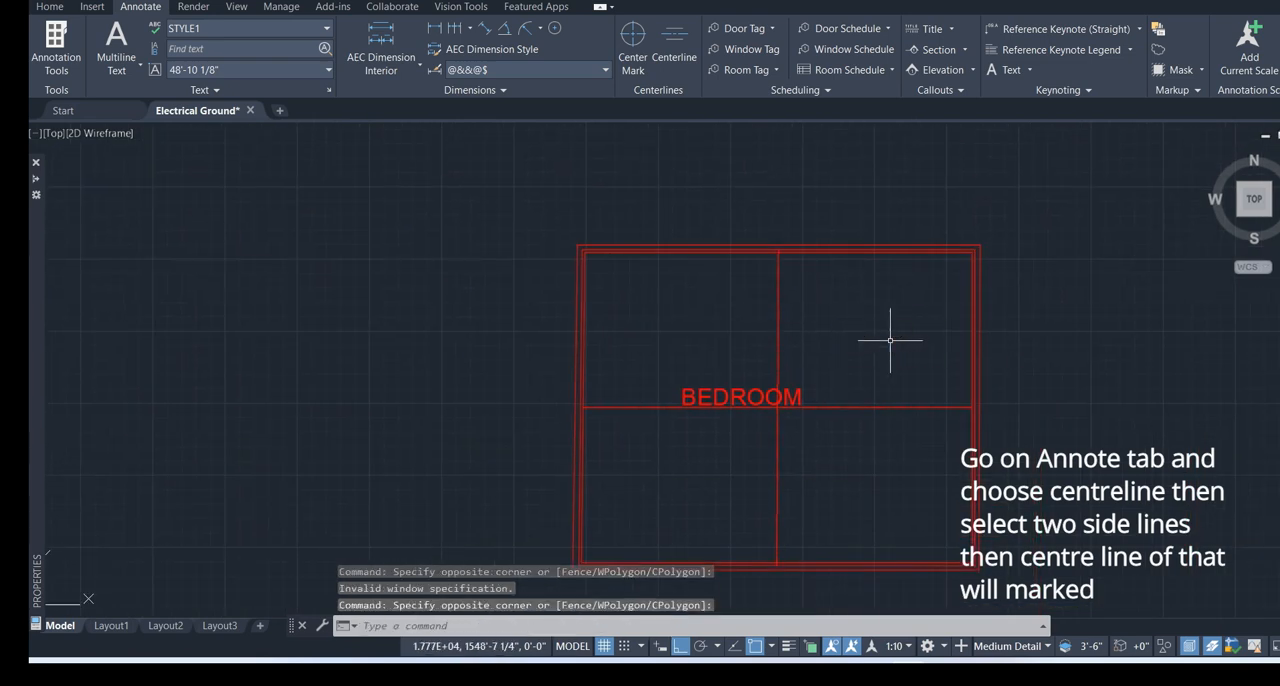
{"action": "left_click_drag", "start_coordinate": [890, 341], "coordinate": [763, 255]}
{"action": "key", "text": "Escape"}
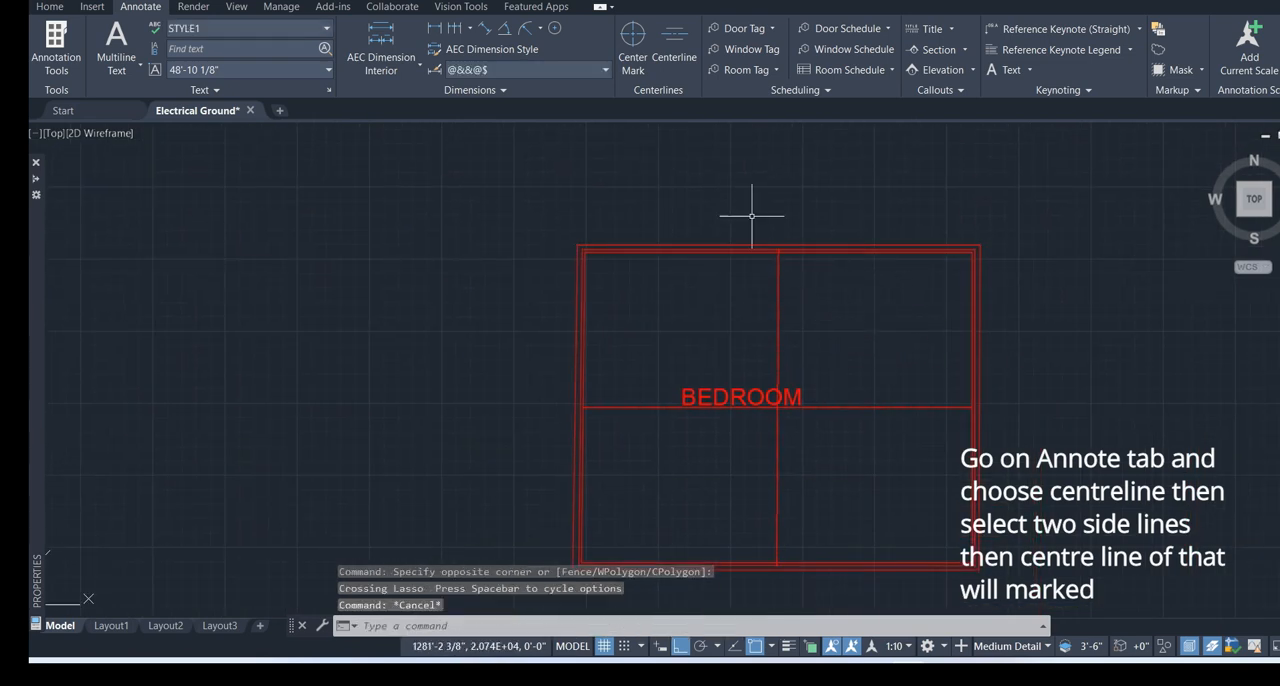
Add a centreline midway between the outermost top and bottom lines of the room
{"action": "left_click", "coordinate": [674, 45]}
{"action": "left_click", "coordinate": [743, 246]}
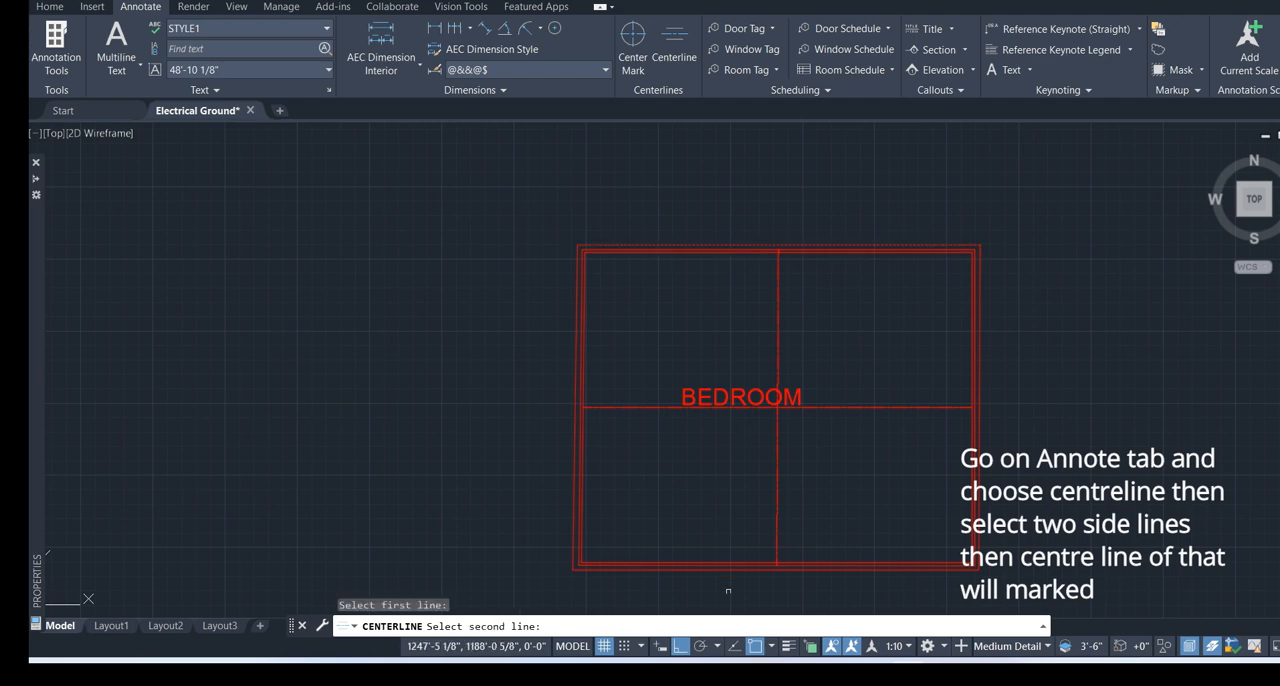
{"action": "scroll", "coordinate": [705, 466], "scroll_direction": "up", "scroll_amount": 3}
{"action": "left_click", "coordinate": [705, 466]}
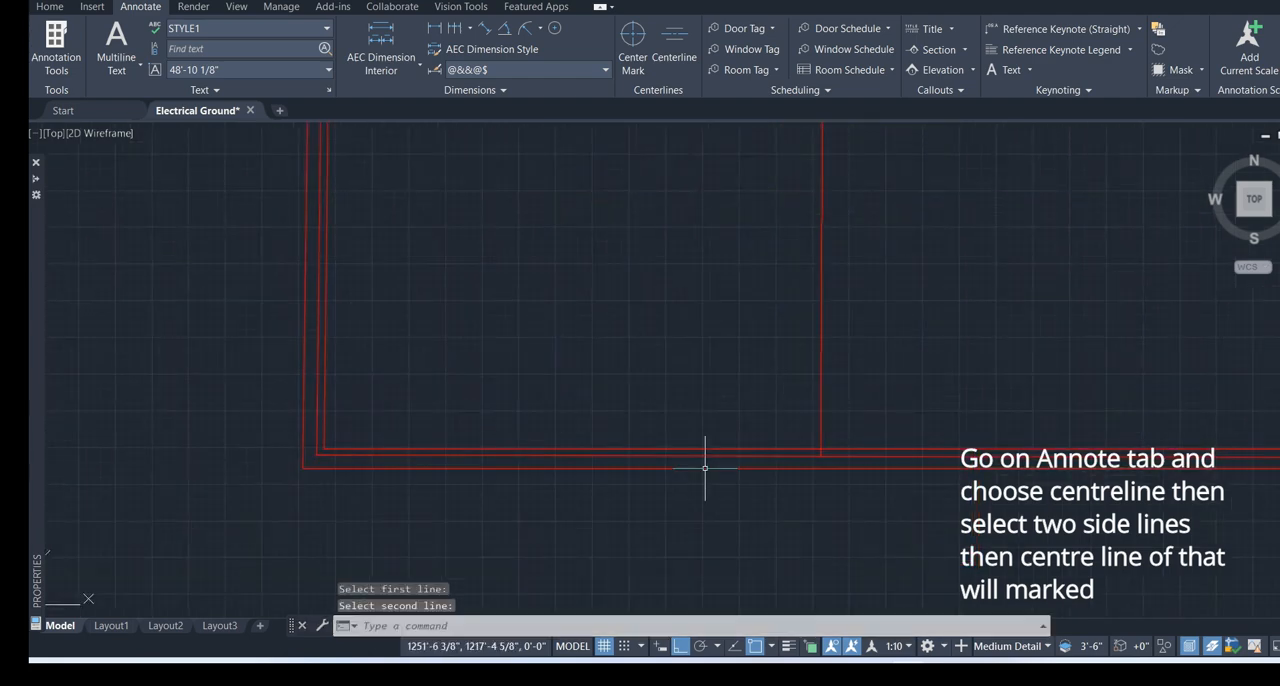
{"action": "scroll", "coordinate": [722, 450], "scroll_direction": "down", "scroll_amount": 5}
{"action": "left_click", "coordinate": [801, 358]}
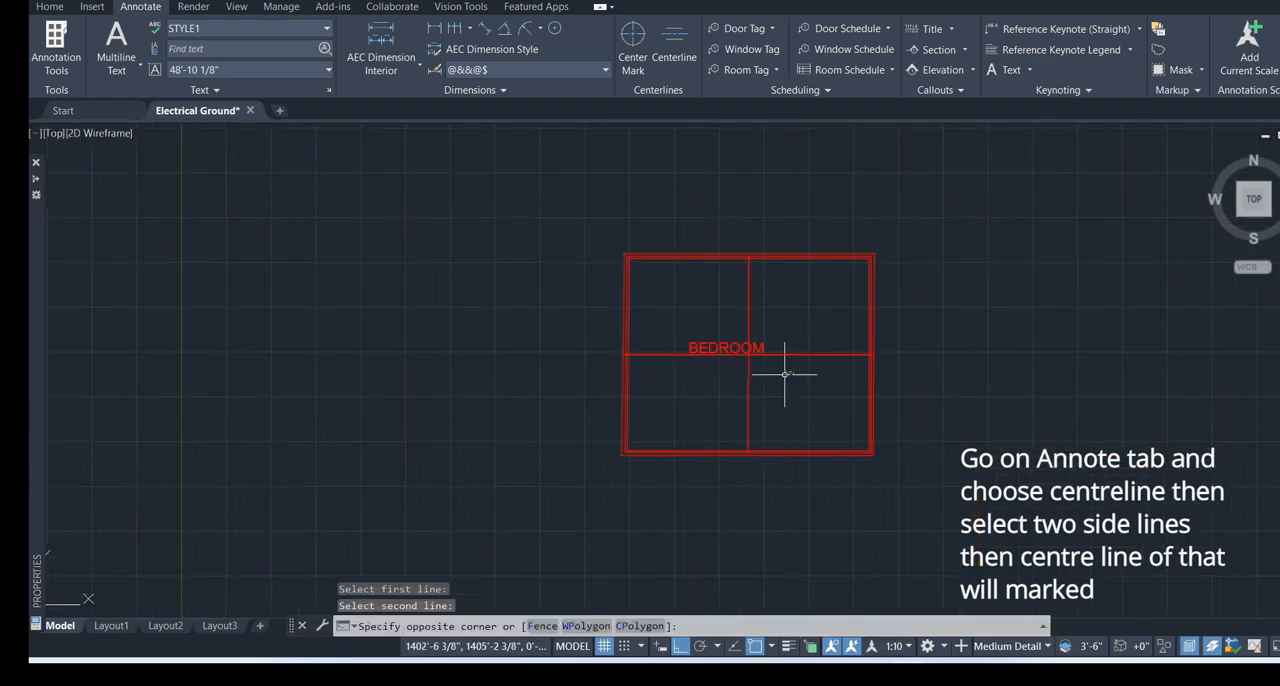
{"action": "left_click", "coordinate": [785, 374]}
Add a centreline midway between the outermost right and left lines of the room and clear the stray selection
{"action": "scroll", "coordinate": [879, 393], "scroll_direction": "up", "scroll_amount": 4}
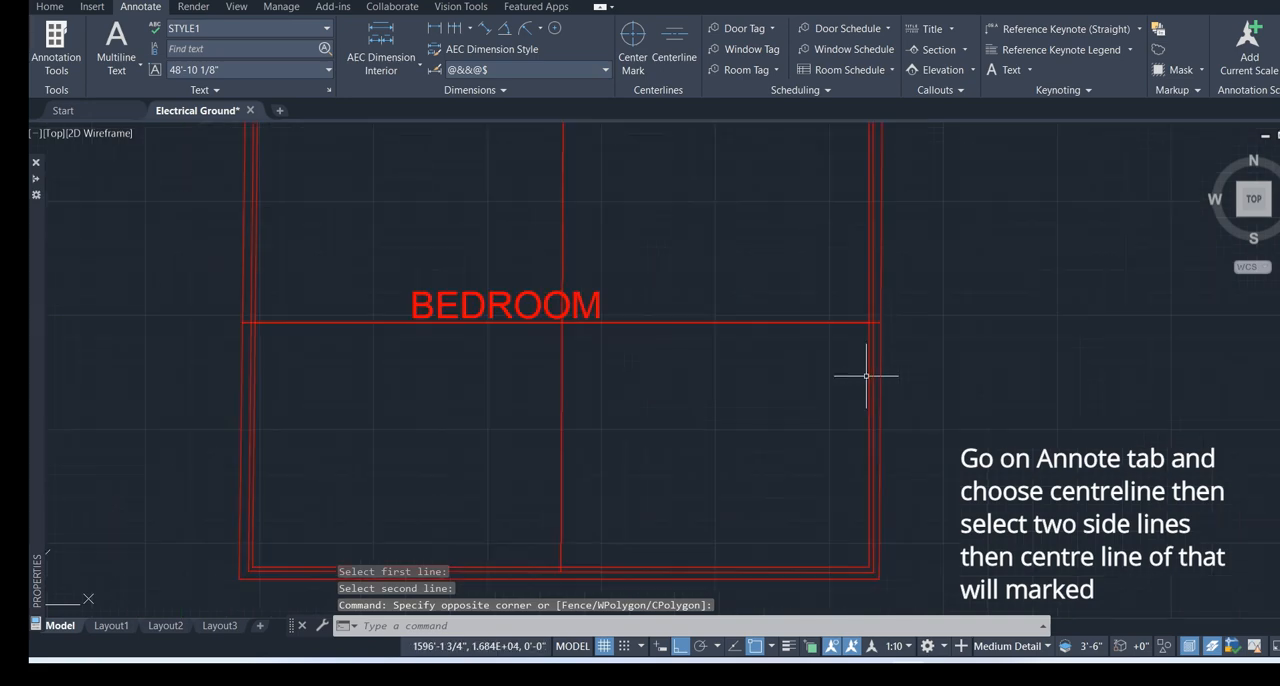
{"action": "key", "text": "Return"}
{"action": "left_click", "coordinate": [877, 372]}
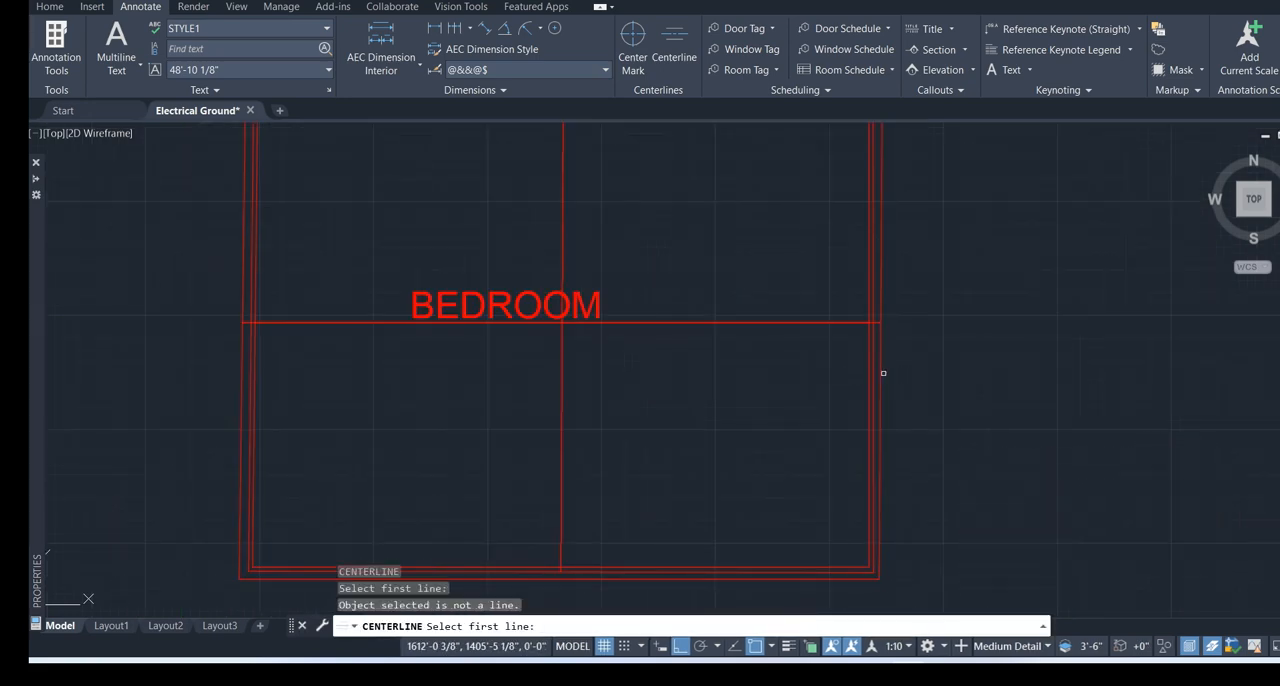
{"action": "left_click", "coordinate": [880, 372]}
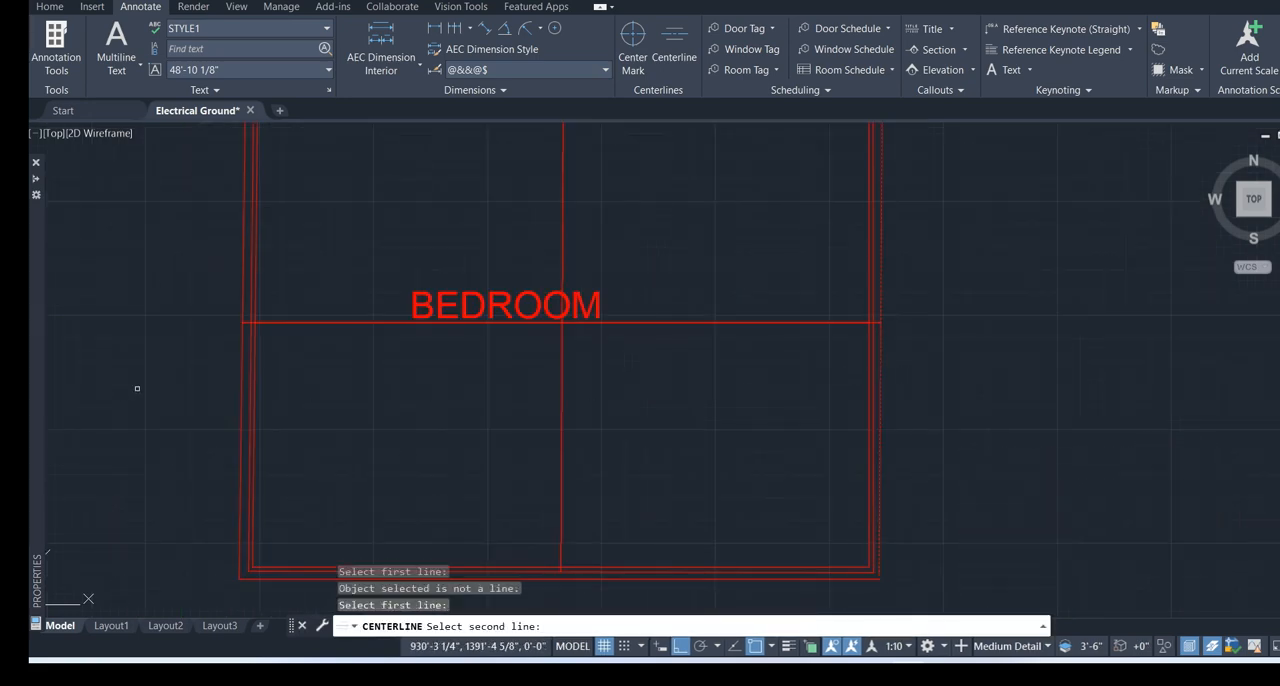
{"action": "left_click", "coordinate": [243, 392]}
{"action": "left_click", "coordinate": [576, 442]}
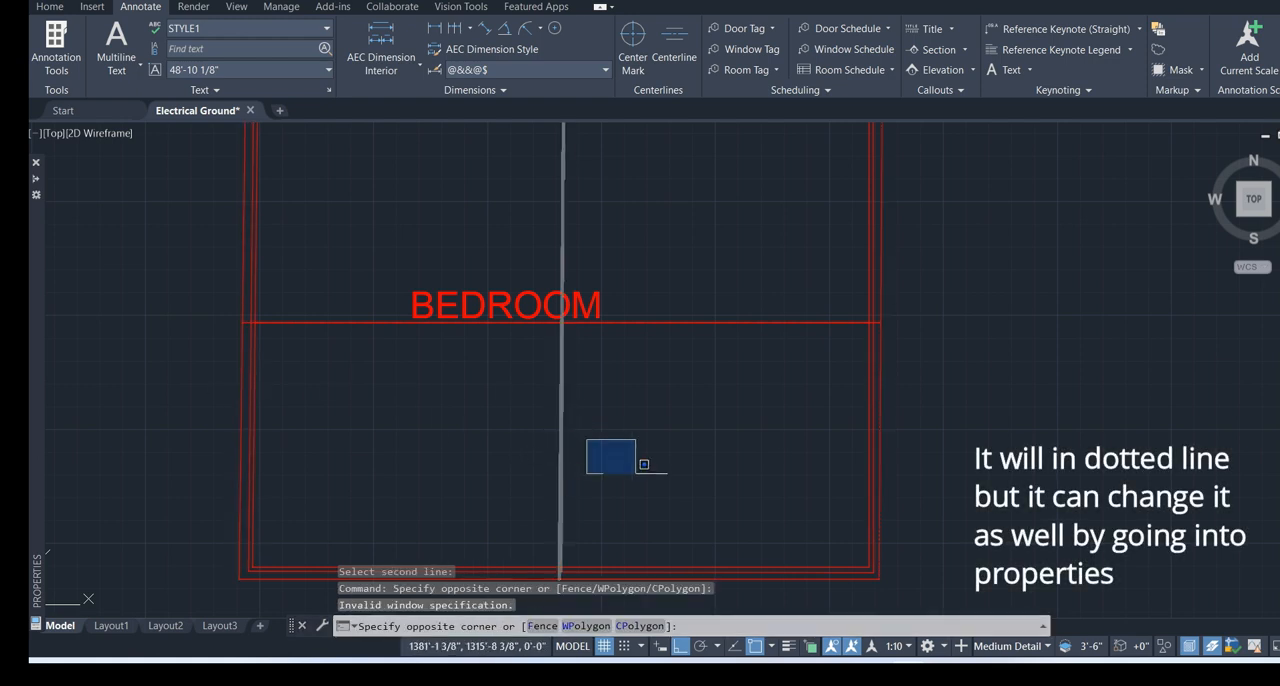
{"action": "scroll", "coordinate": [650, 472], "scroll_direction": "down", "scroll_amount": 3}
{"action": "left_click", "coordinate": [664, 466]}
{"action": "key", "text": "Escape"}
Examine the linetype of the vertical and horizontal centrelines up close
{"action": "scroll", "coordinate": [628, 410], "scroll_direction": "up", "scroll_amount": 3}
{"action": "scroll", "coordinate": [628, 369], "scroll_direction": "up", "scroll_amount": 5}
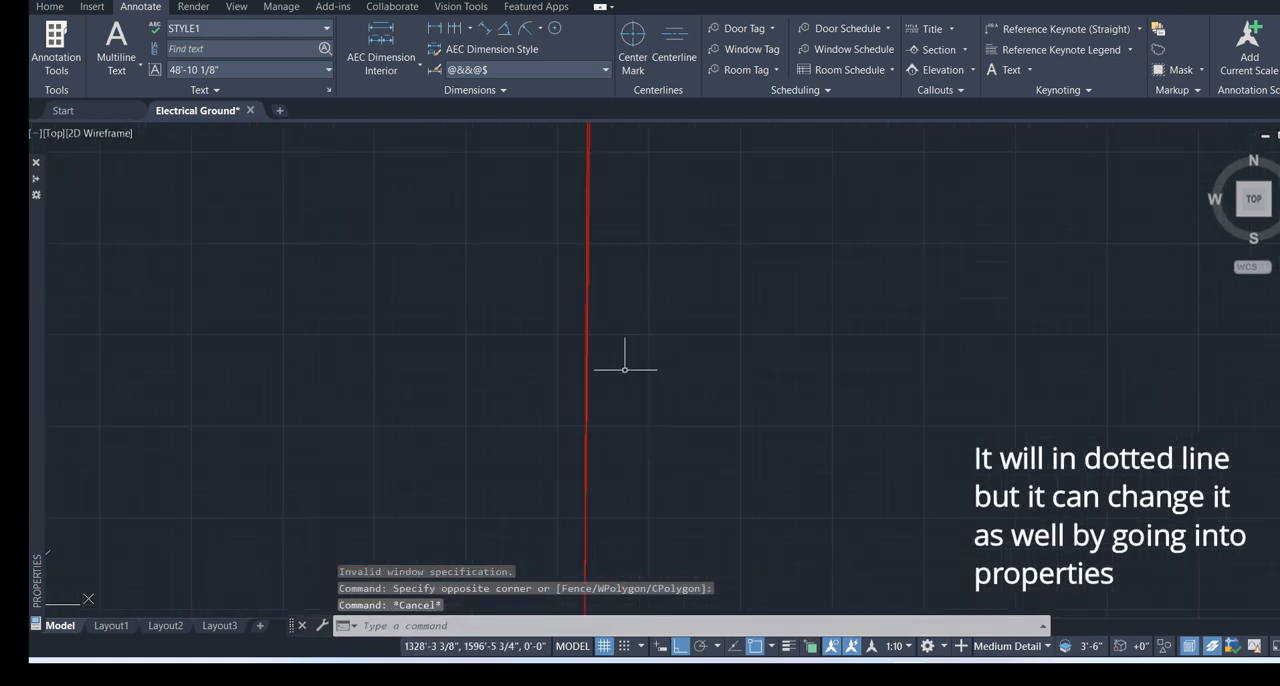
{"action": "scroll", "coordinate": [624, 368], "scroll_direction": "down", "scroll_amount": 5}
{"action": "scroll", "coordinate": [625, 360], "scroll_direction": "up", "scroll_amount": 7}
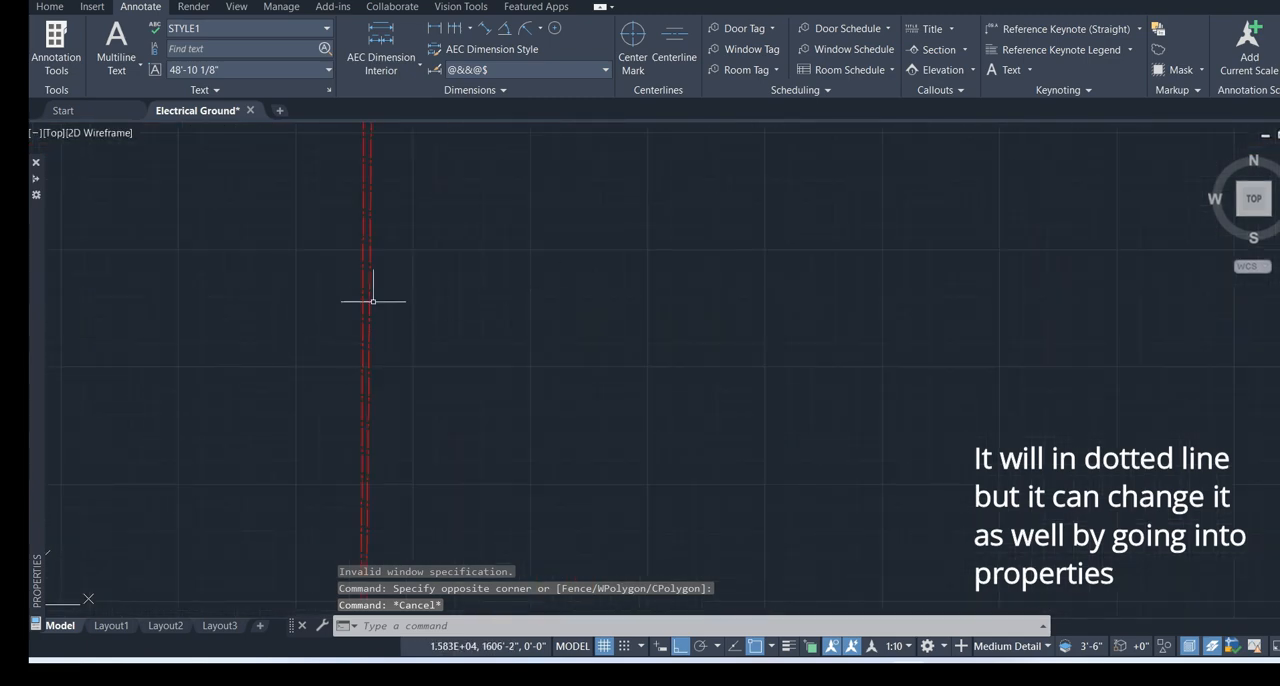
{"action": "scroll", "coordinate": [380, 308], "scroll_direction": "down", "scroll_amount": 1}
{"action": "scroll", "coordinate": [525, 545], "scroll_direction": "up", "scroll_amount": 10}
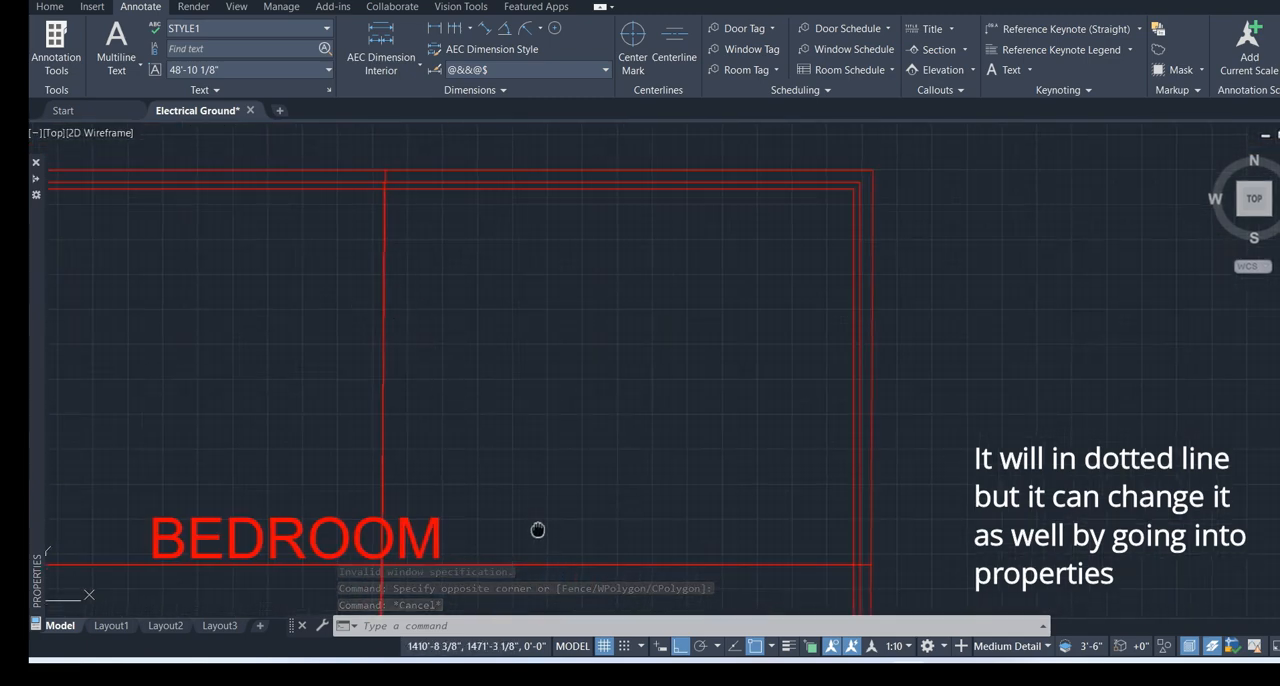
{"action": "middle_click_drag", "start_coordinate": [427, 493], "coordinate": [604, 231]}
{"action": "scroll", "coordinate": [480, 339], "scroll_direction": "up", "scroll_amount": 4}
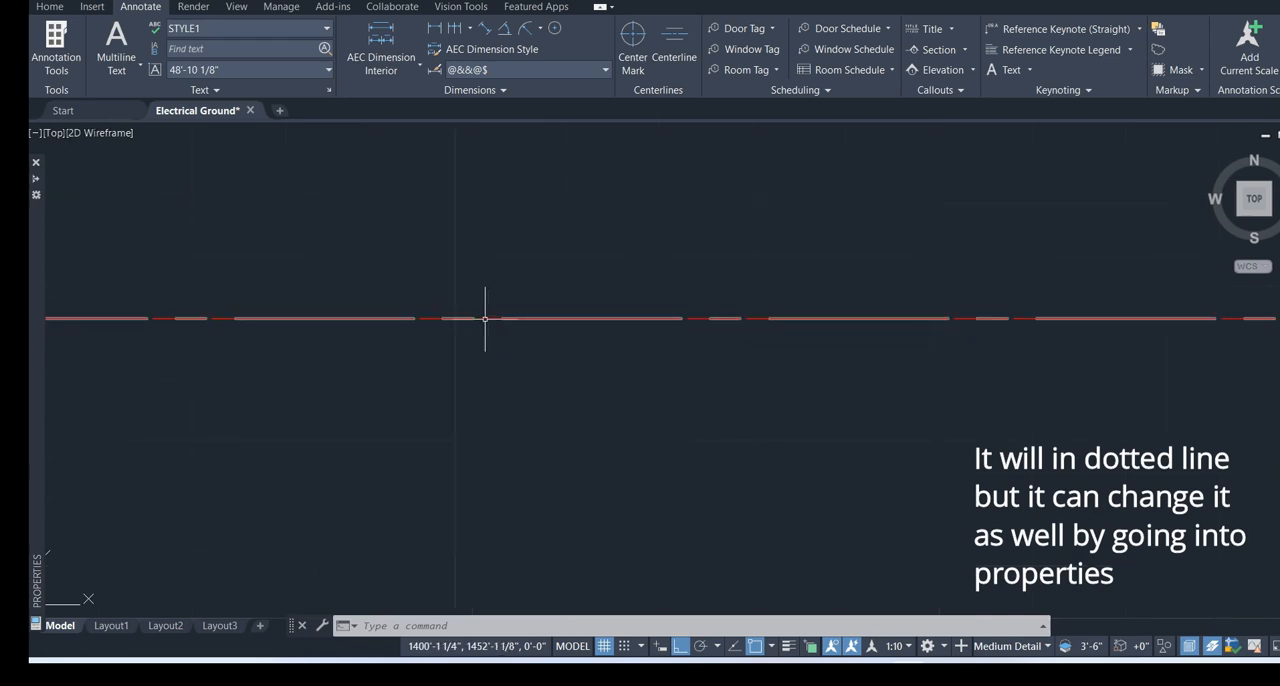
Review the horizontal centreline's properties, including its linetype and extension settings, and deselect it
{"action": "left_click", "coordinate": [484, 319]}
{"action": "scroll", "coordinate": [700, 355], "scroll_direction": "down", "scroll_amount": 5}
{"action": "right_click", "coordinate": [701, 356]}
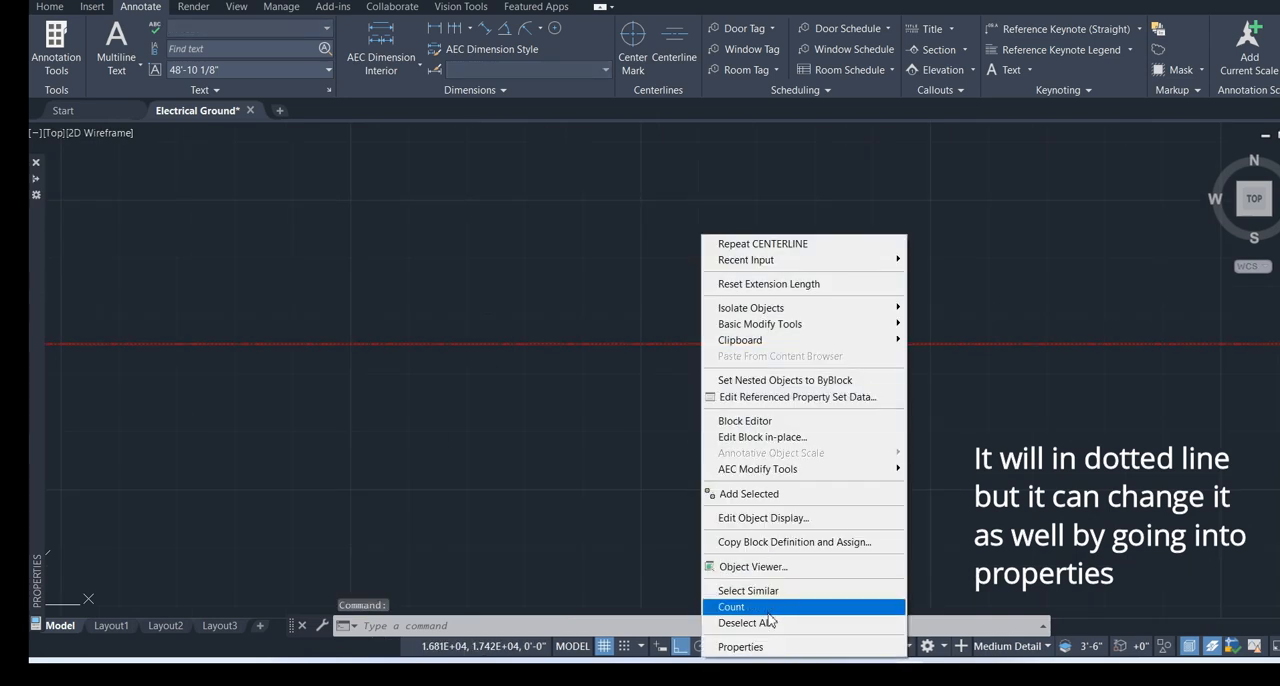
{"action": "left_click", "coordinate": [750, 645]}
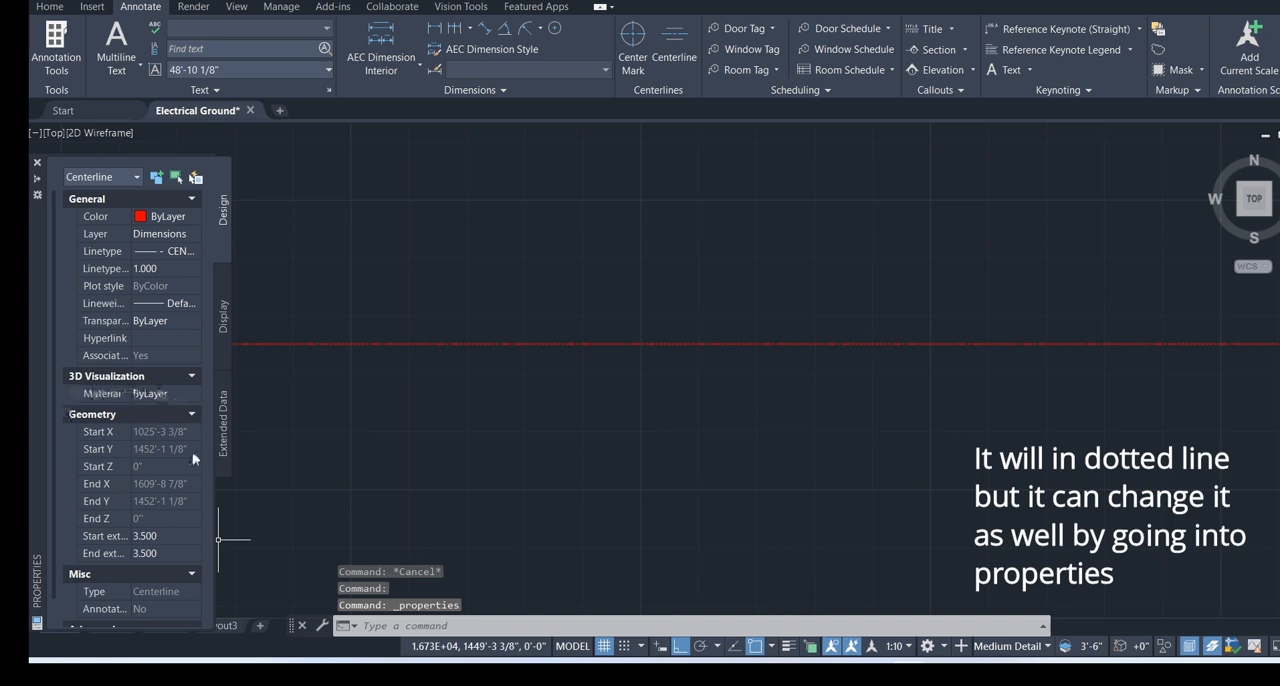
{"action": "scroll", "coordinate": [178, 356], "scroll_direction": "down", "scroll_amount": 1}
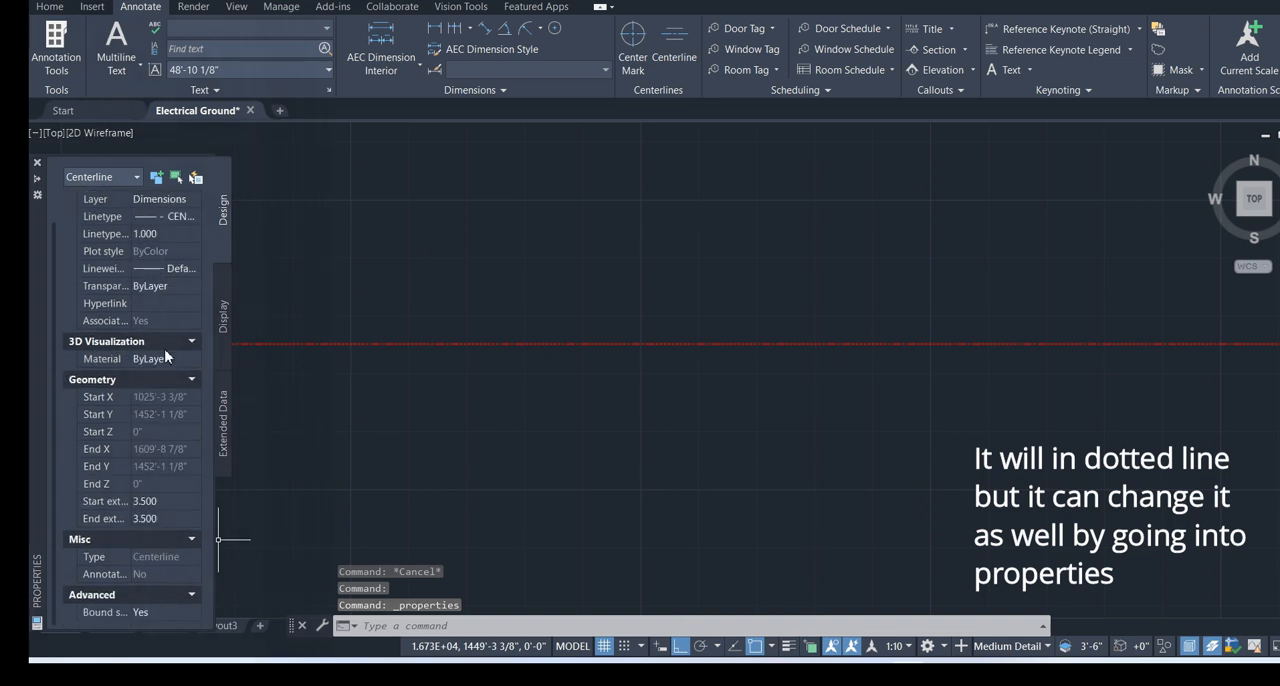
{"action": "left_click", "coordinate": [515, 402]}
{"action": "left_click", "coordinate": [458, 400]}
{"action": "scroll", "coordinate": [518, 426], "scroll_direction": "down", "scroll_amount": 14}
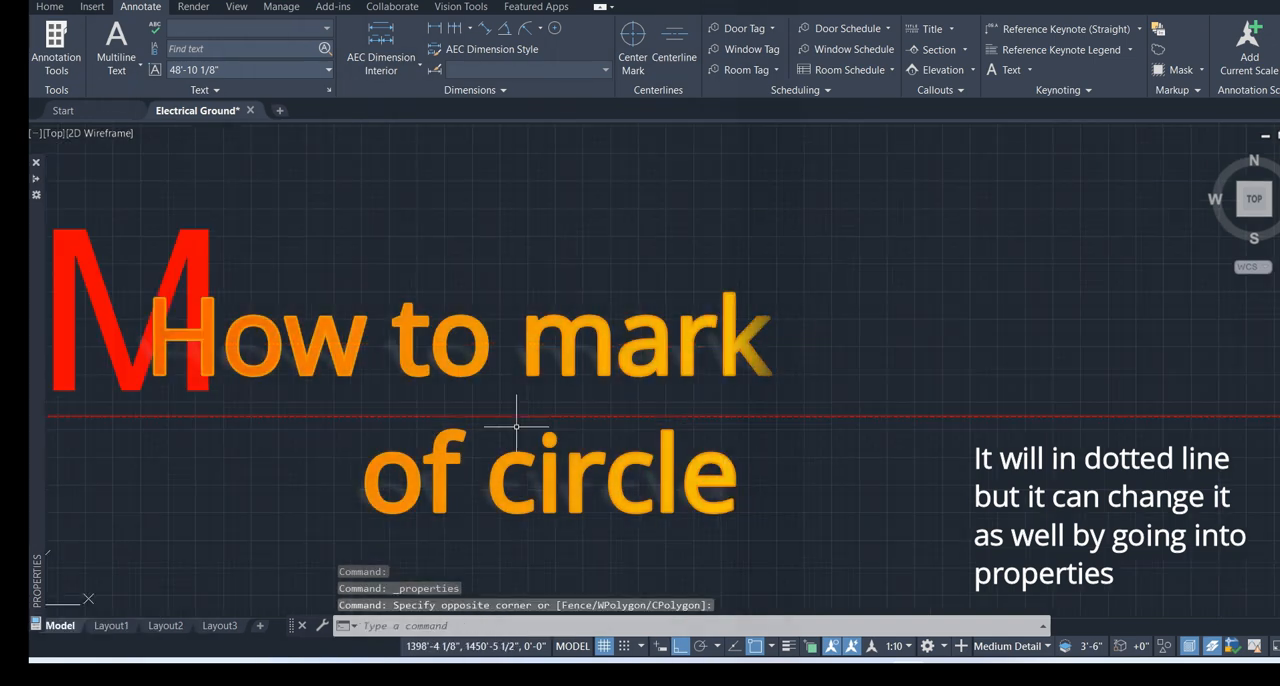
{"action": "key", "text": "Escape"}
{"action": "scroll", "coordinate": [620, 378], "scroll_direction": "down", "scroll_amount": 4}
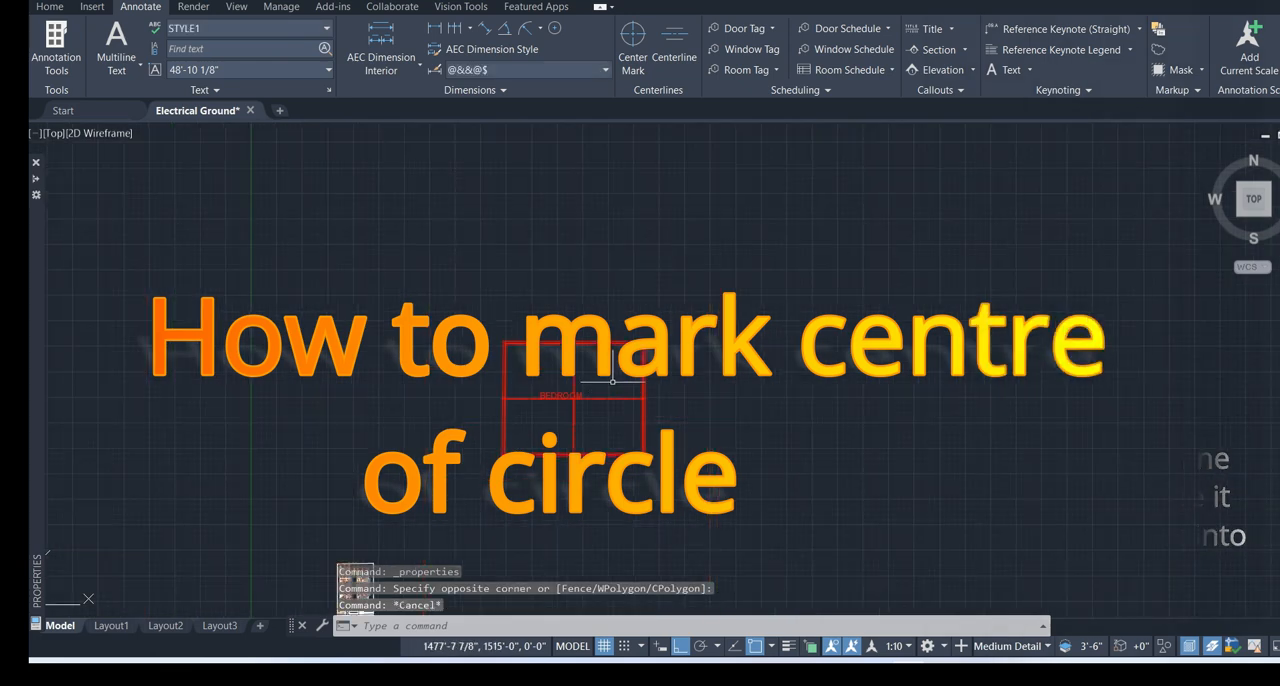
{"action": "left_click", "coordinate": [633, 45]}
{"action": "left_click", "coordinate": [893, 419]}
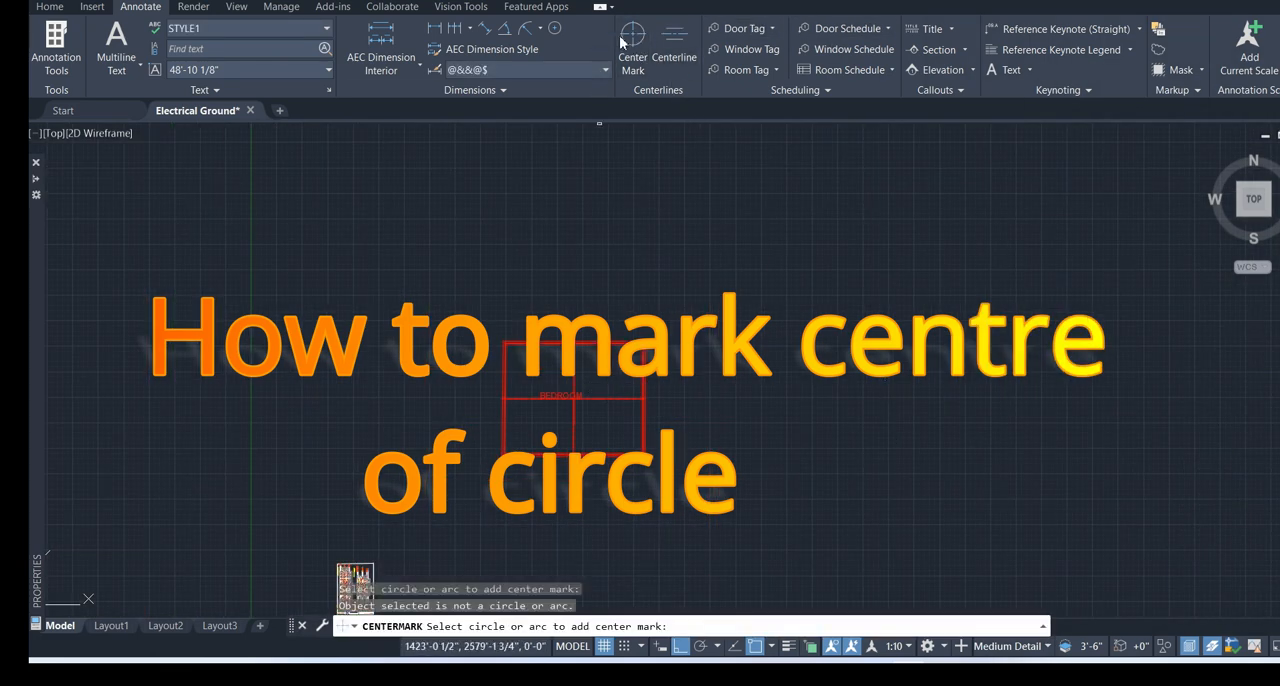
{"action": "left_click", "coordinate": [556, 31]}
{"action": "left_click", "coordinate": [822, 350]}
{"action": "key", "text": "Escape"}
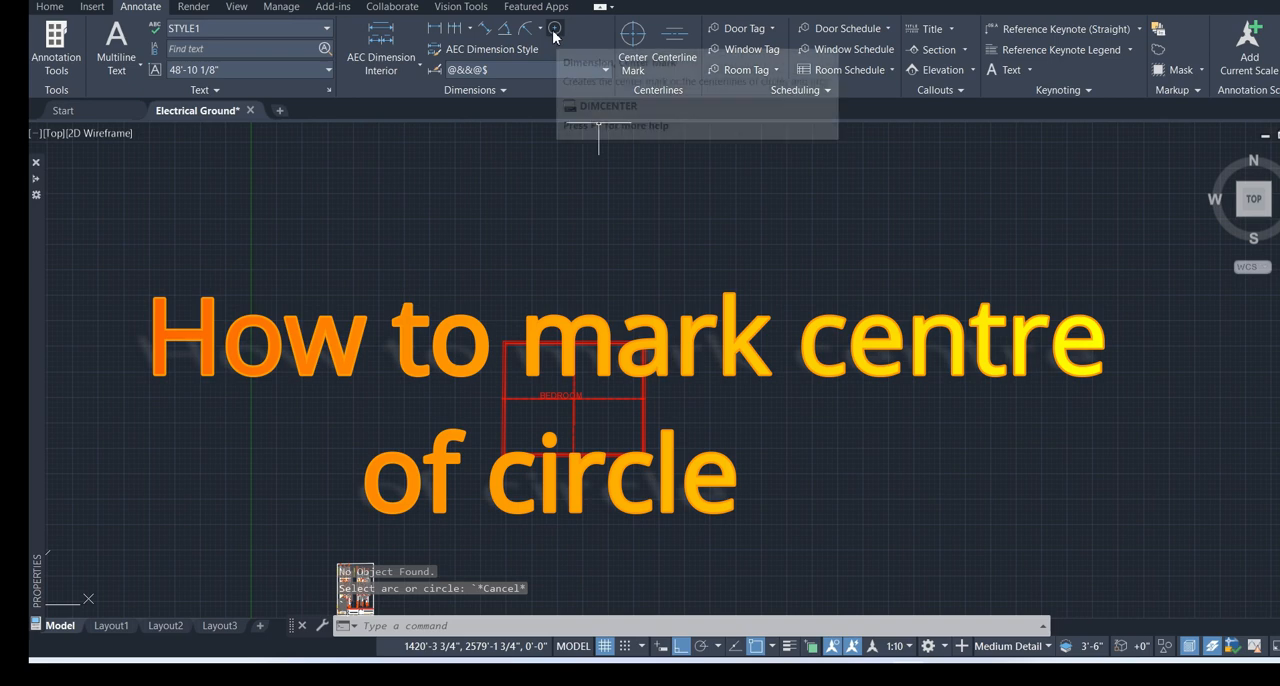
Draw a circle with a radius of about 415' in the empty area to the right of the BEDROOM rectangle
{"action": "left_click", "coordinate": [49, 6]}
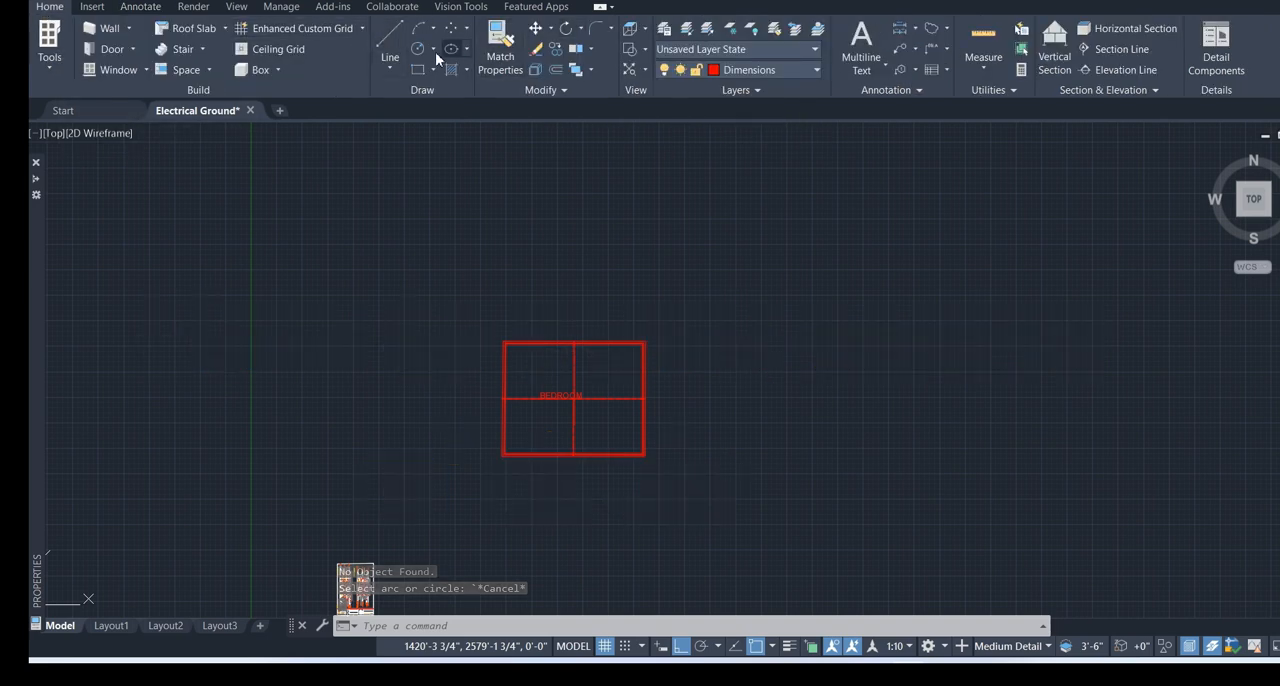
{"action": "left_click", "coordinate": [418, 50]}
{"action": "left_click", "coordinate": [849, 409]}
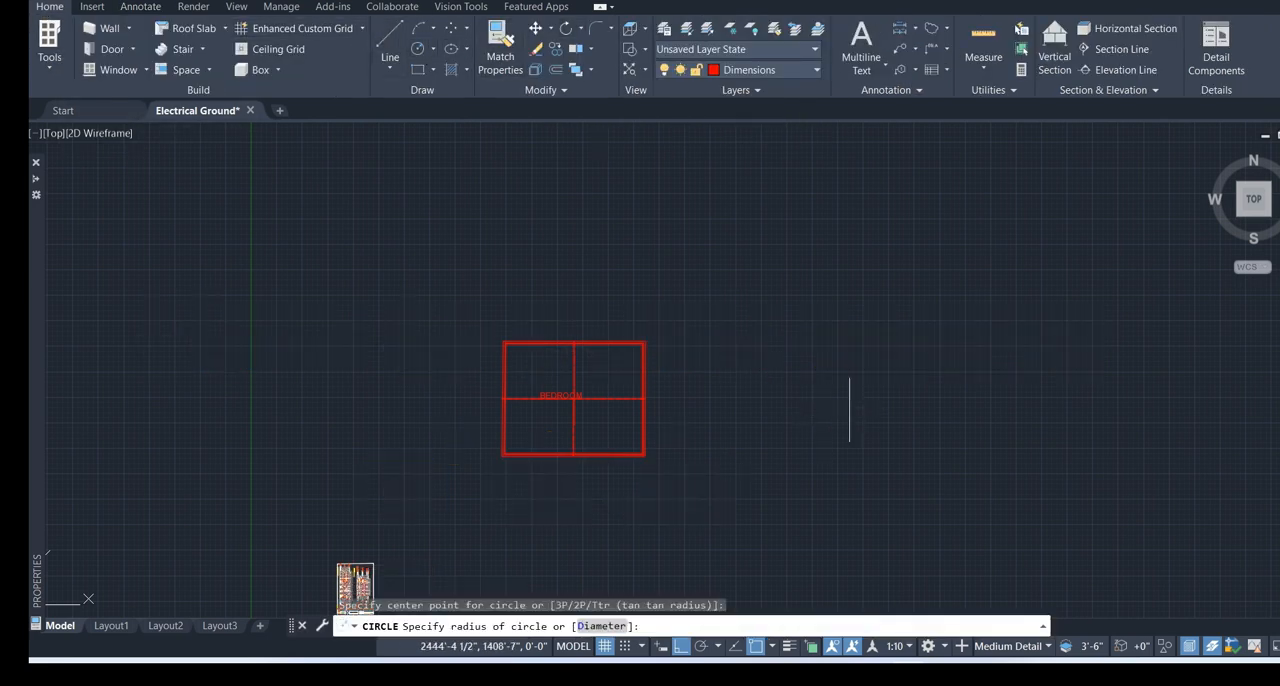
{"action": "left_click", "coordinate": [882, 312]}
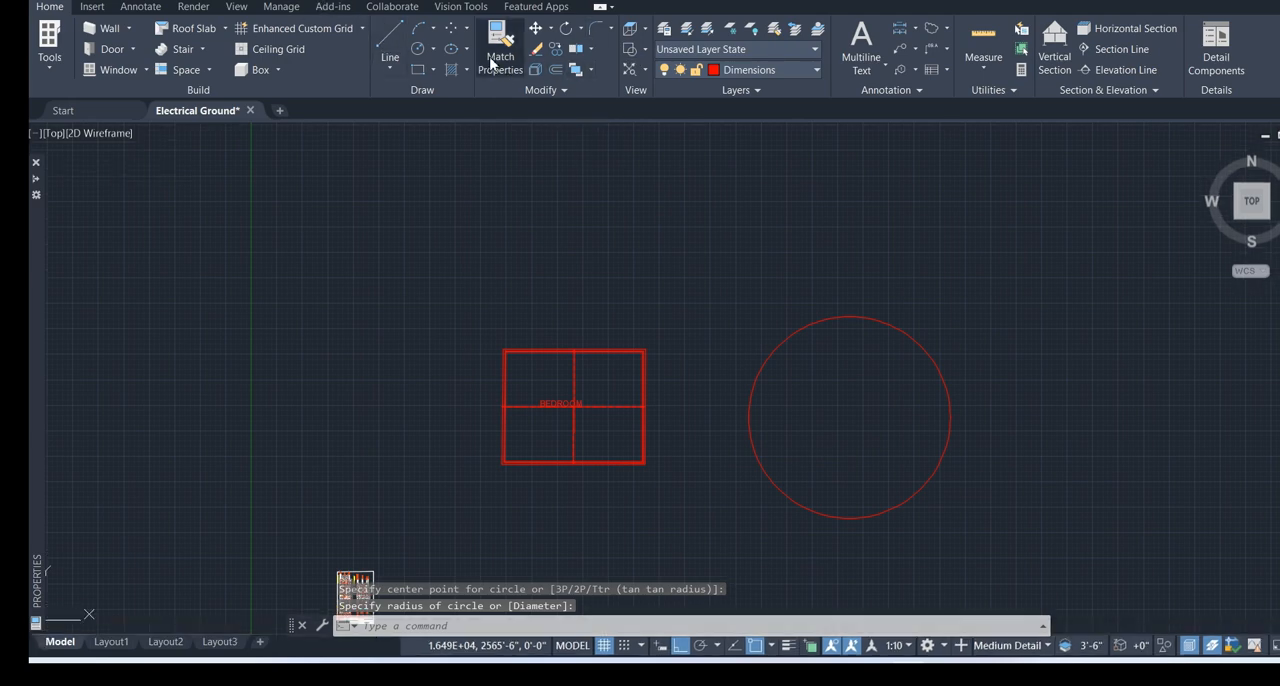
Draw a three-point arc opening downward in the empty area above the large circle
{"action": "left_click", "coordinate": [419, 31]}
{"action": "left_click", "coordinate": [740, 251]}
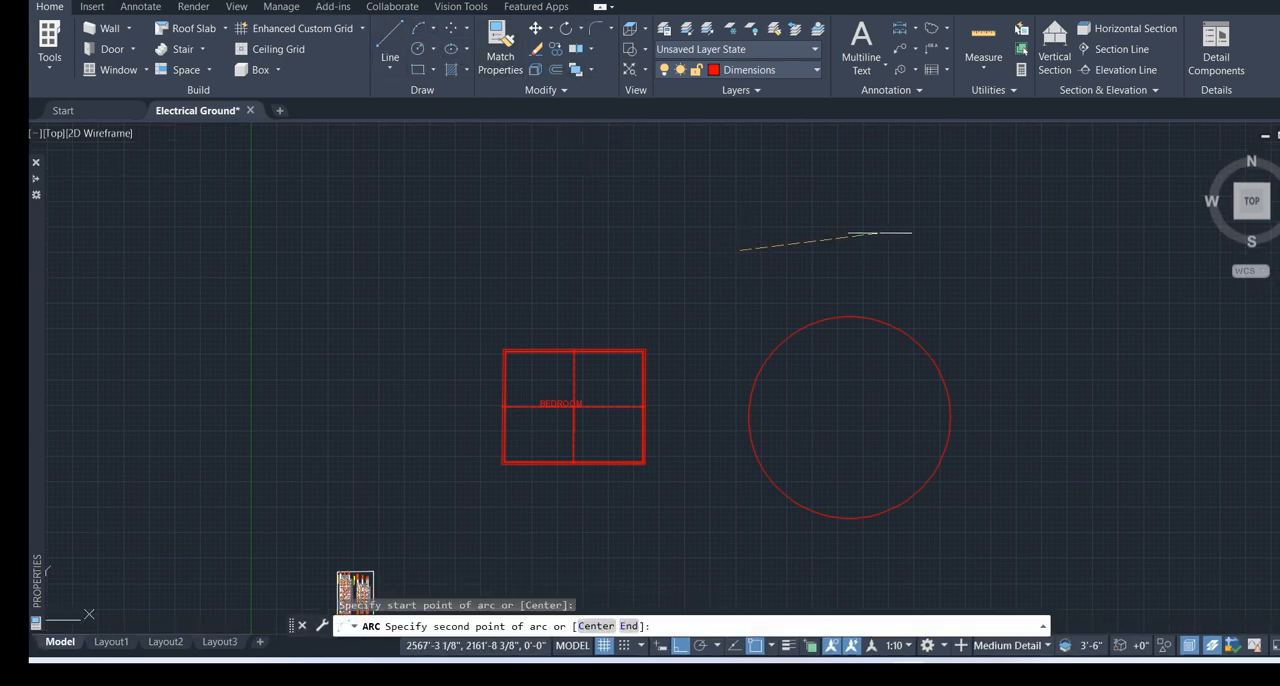
{"action": "left_click", "coordinate": [881, 235]}
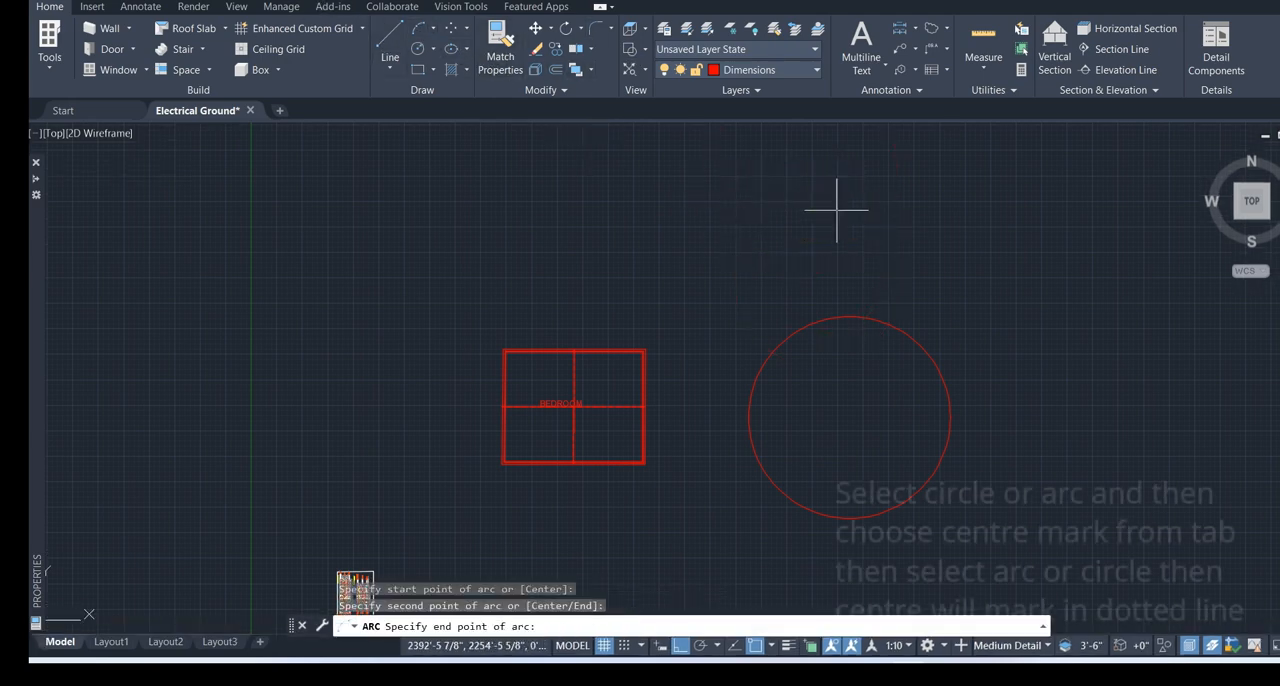
{"action": "left_click", "coordinate": [892, 278]}
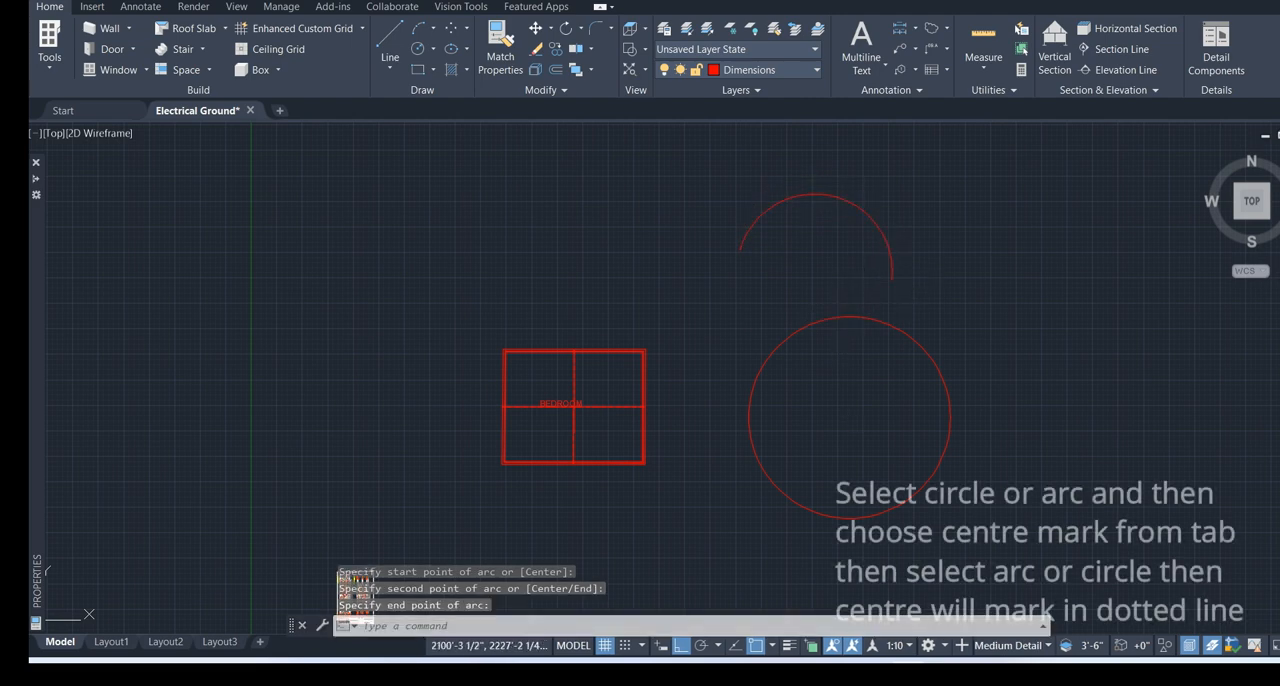
Add centre marks to the upper arc and to the large circle beside the BEDROOM rectangle
{"action": "left_click", "coordinate": [140, 6]}
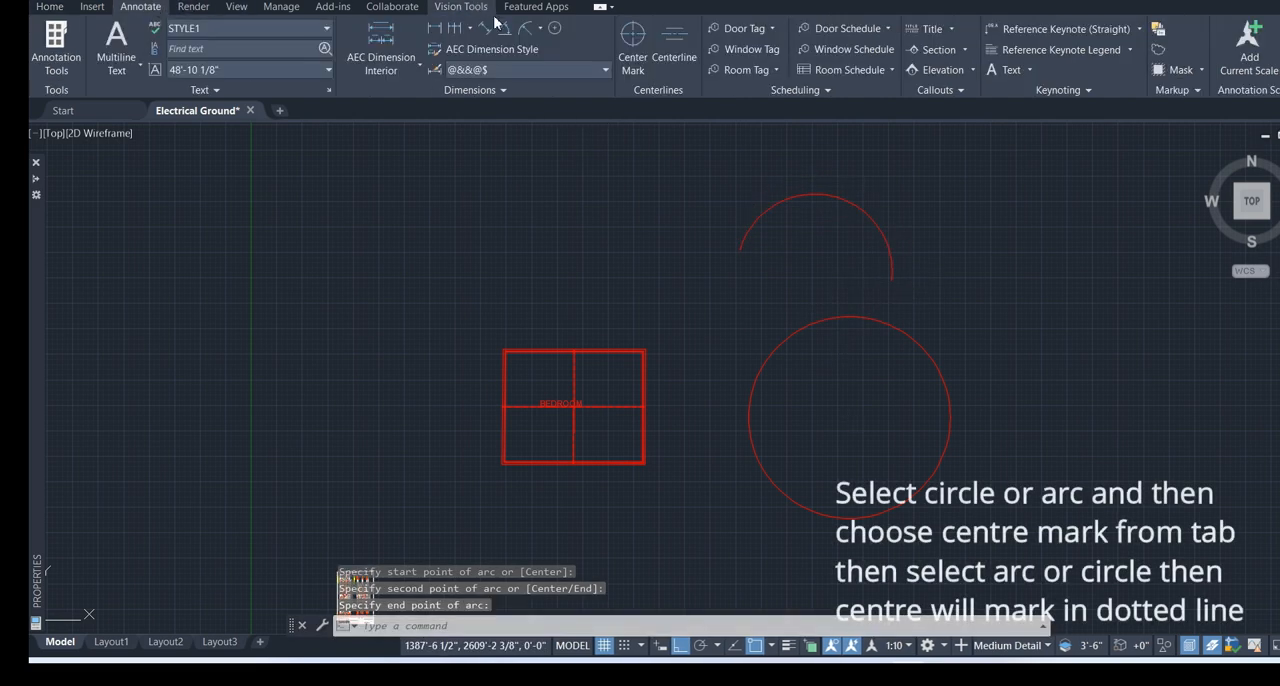
{"action": "left_click", "coordinate": [633, 40]}
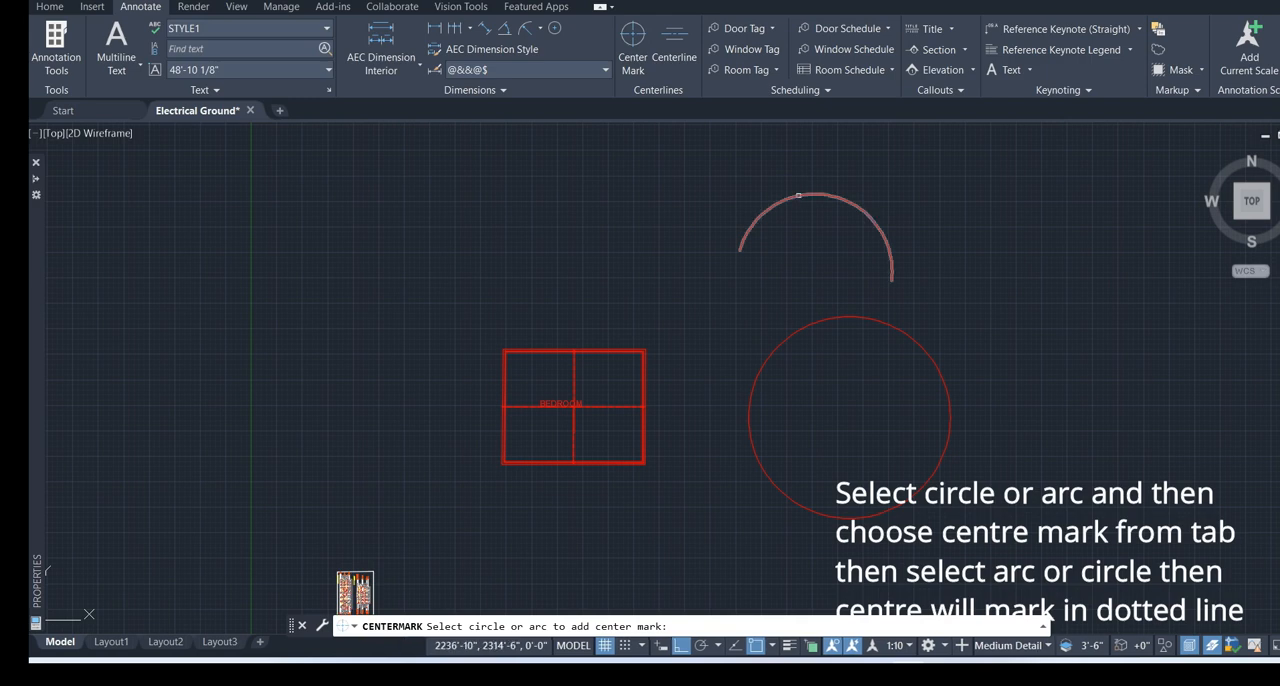
{"action": "left_click", "coordinate": [801, 202]}
{"action": "left_click", "coordinate": [871, 336]}
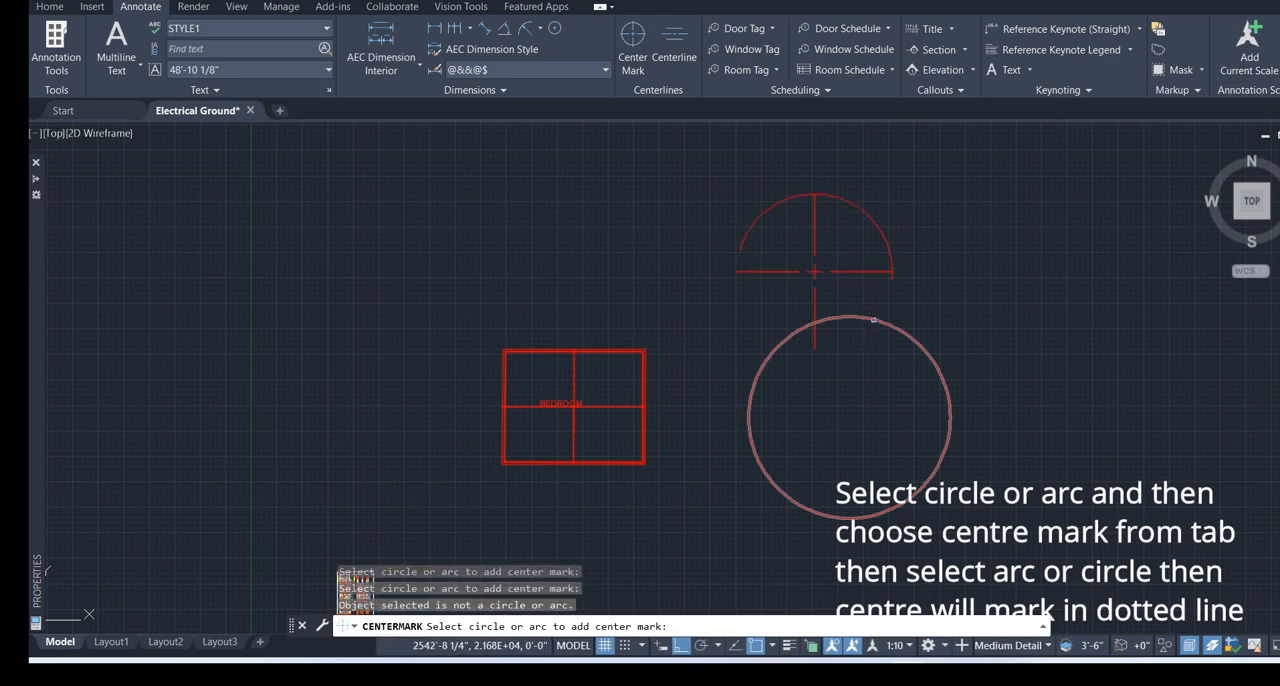
{"action": "left_click", "coordinate": [871, 320]}
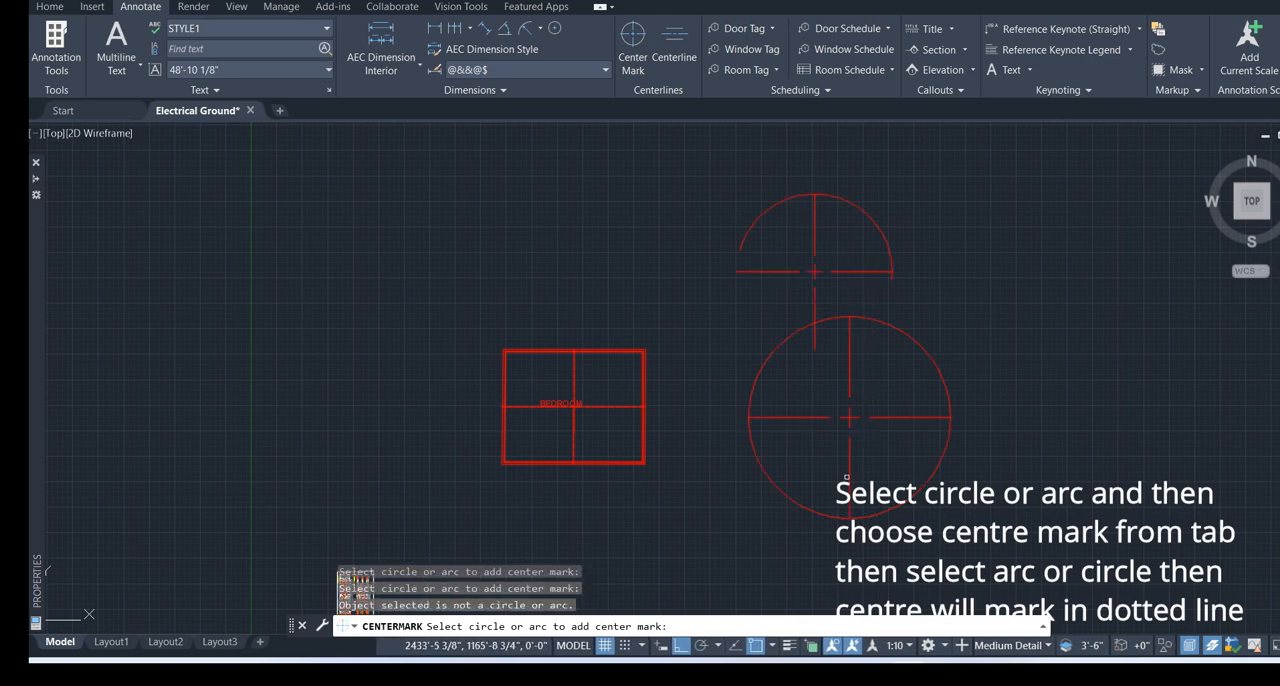
{"action": "key", "text": "Escape"}
{"action": "scroll", "coordinate": [960, 394], "scroll_direction": "up", "scroll_amount": 2}
{"action": "scroll", "coordinate": [893, 452], "scroll_direction": "down", "scroll_amount": 4}
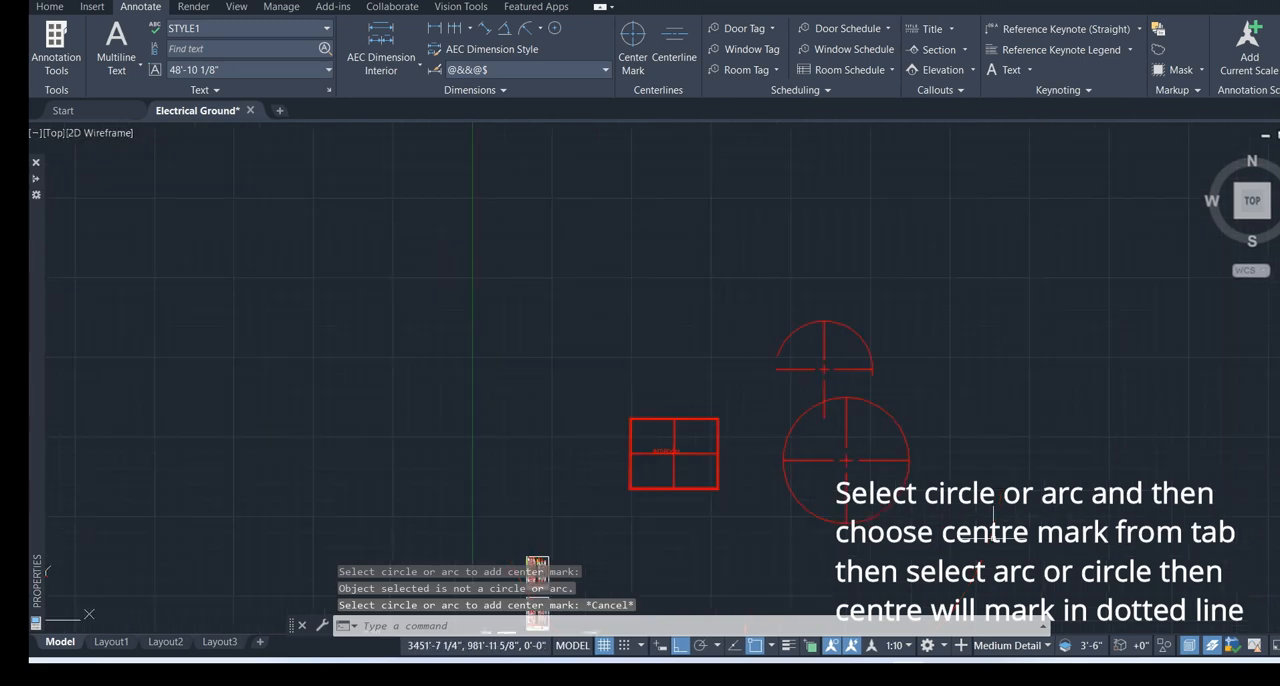
{"action": "scroll", "coordinate": [713, 485], "scroll_direction": "up", "scroll_amount": 5}
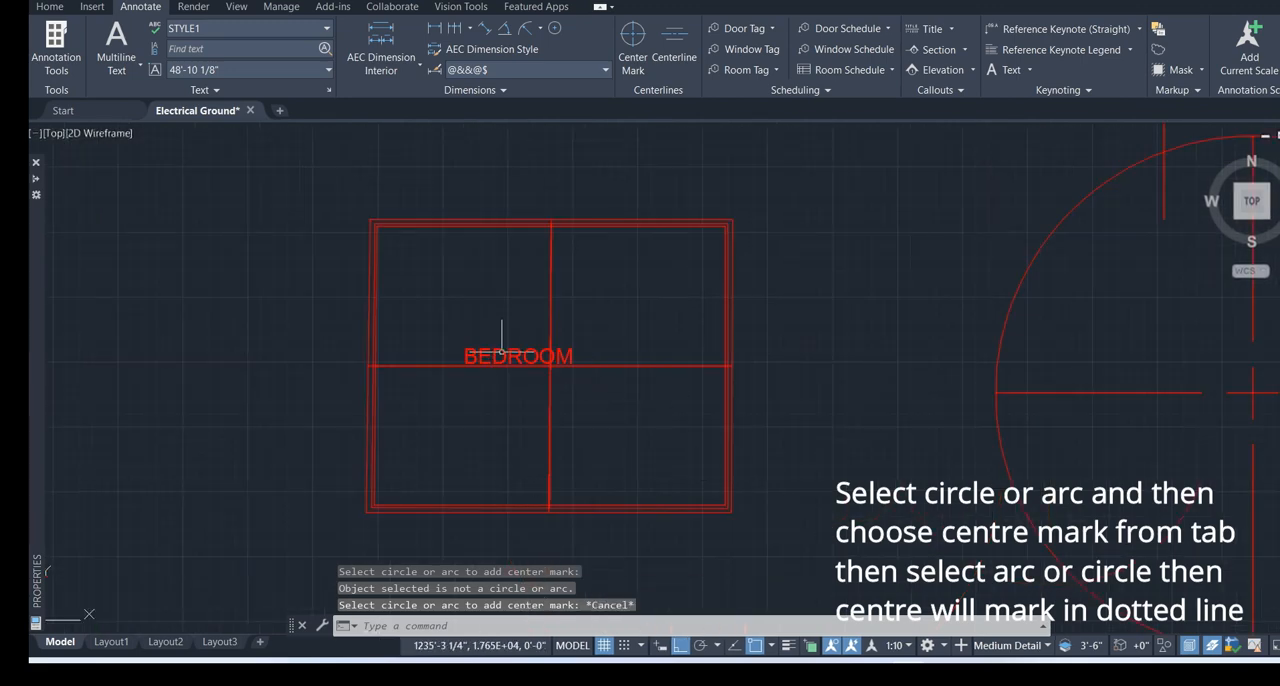
{"action": "scroll", "coordinate": [760, 365], "scroll_direction": "down", "scroll_amount": 5}
{"action": "scroll", "coordinate": [802, 330], "scroll_direction": "up", "scroll_amount": 3}
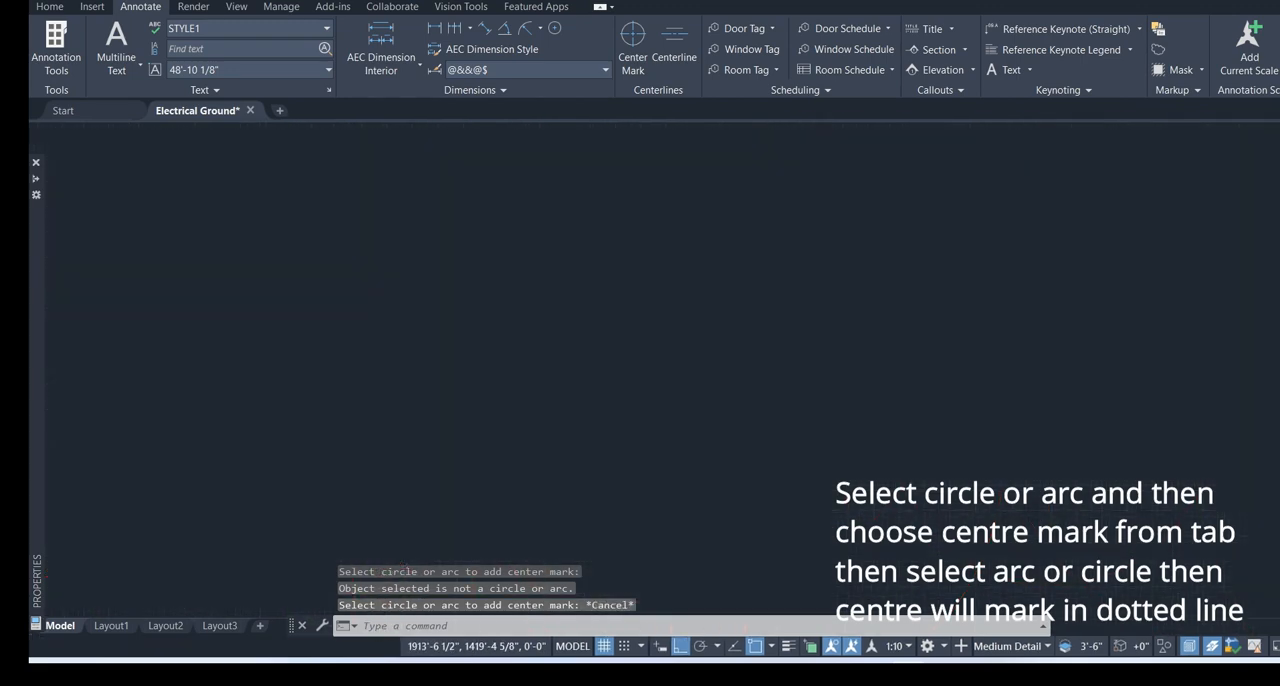
{"action": "scroll", "coordinate": [790, 345], "scroll_direction": "down", "scroll_amount": 2}
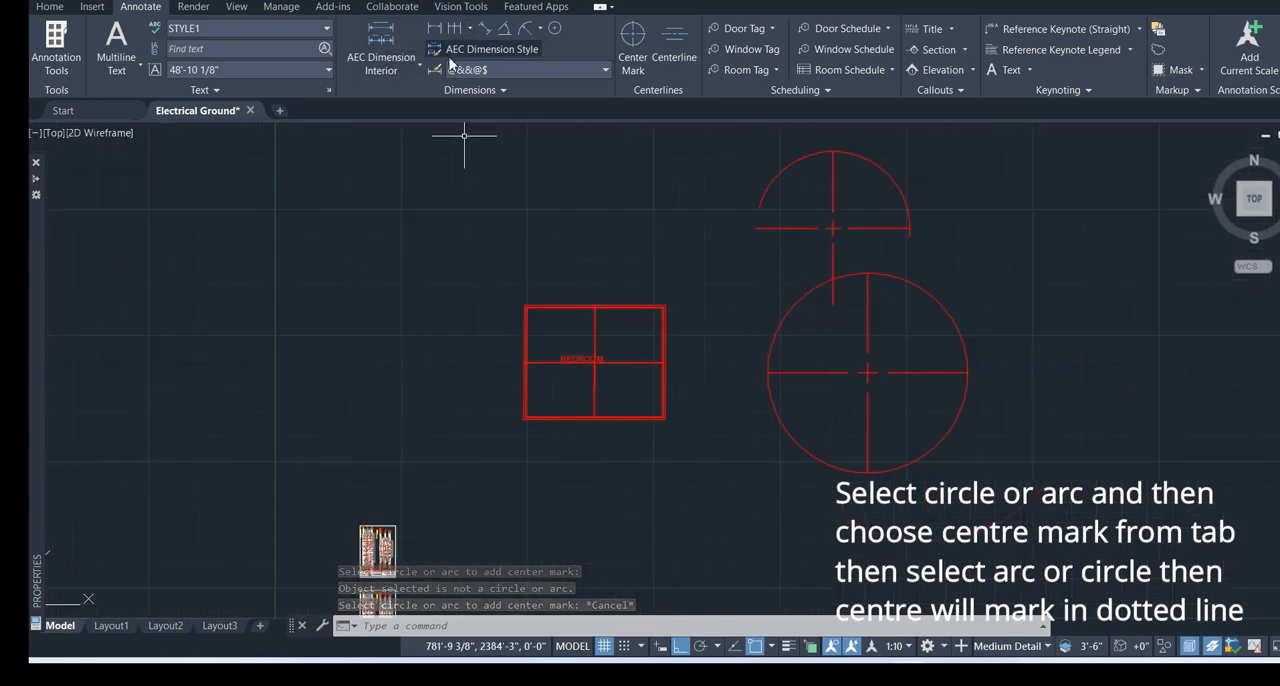
Draw a small circle in the empty area above the BEDROOM rectangle
{"action": "left_click", "coordinate": [52, 8]}
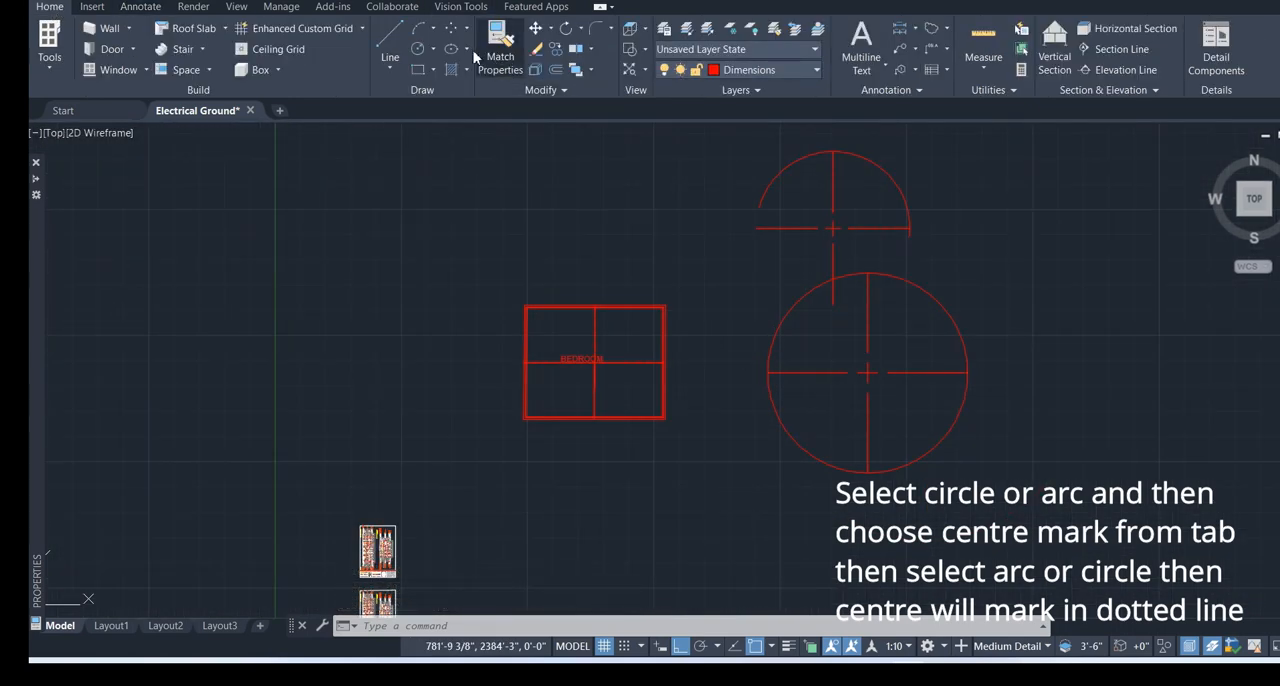
{"action": "left_click", "coordinate": [418, 48]}
{"action": "left_click", "coordinate": [516, 181]}
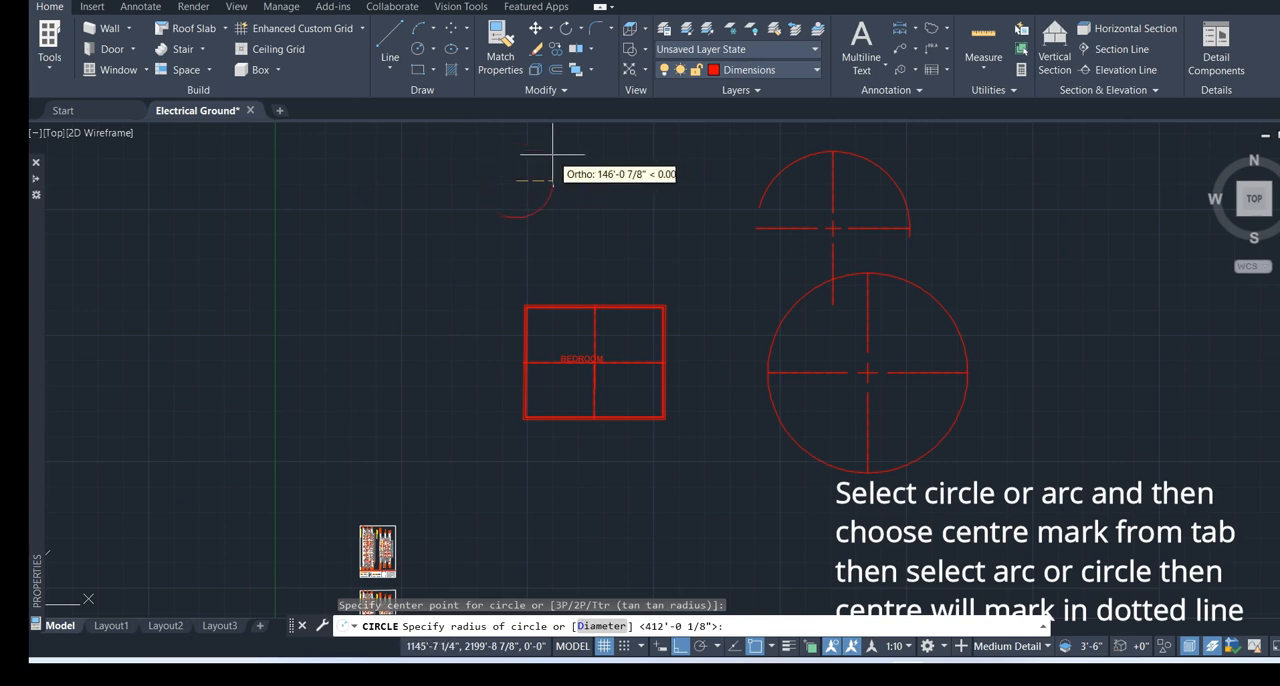
{"action": "left_click", "coordinate": [545, 153]}
Draw a three-point arc opening to the right, between the small circle and the BEDROOM rectangle's left side
{"action": "left_click", "coordinate": [418, 28]}
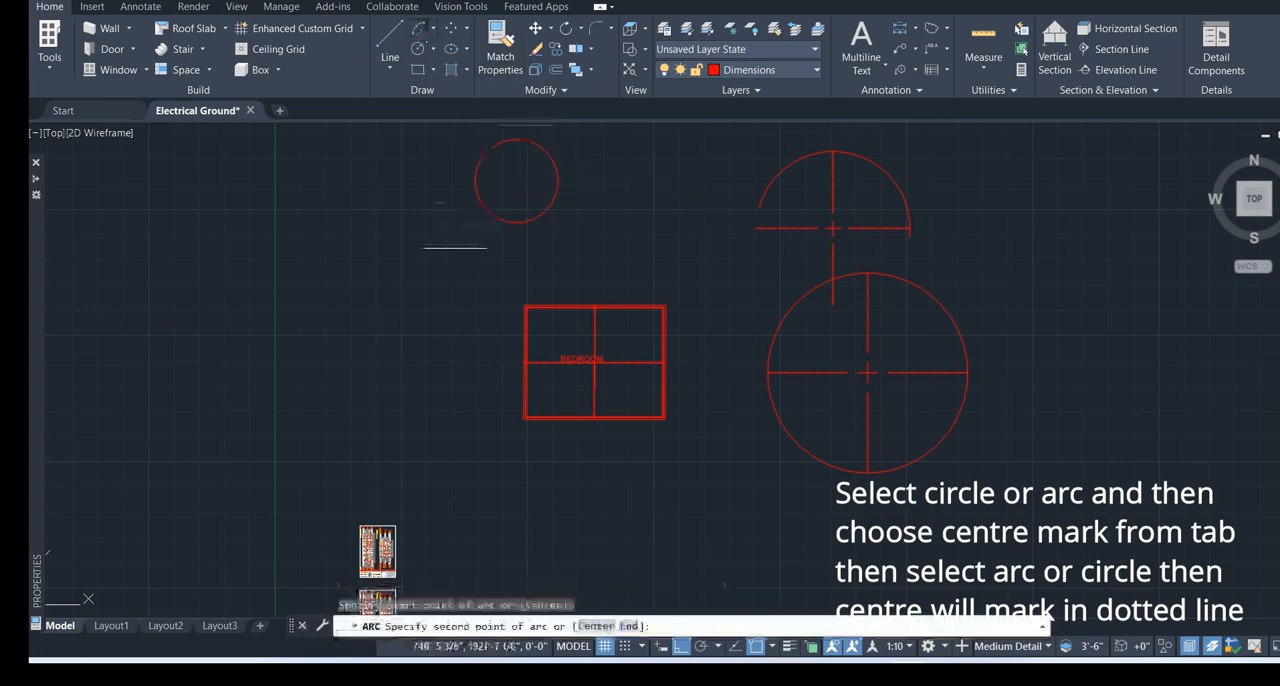
{"action": "left_click", "coordinate": [456, 247]}
{"action": "left_click", "coordinate": [392, 273]}
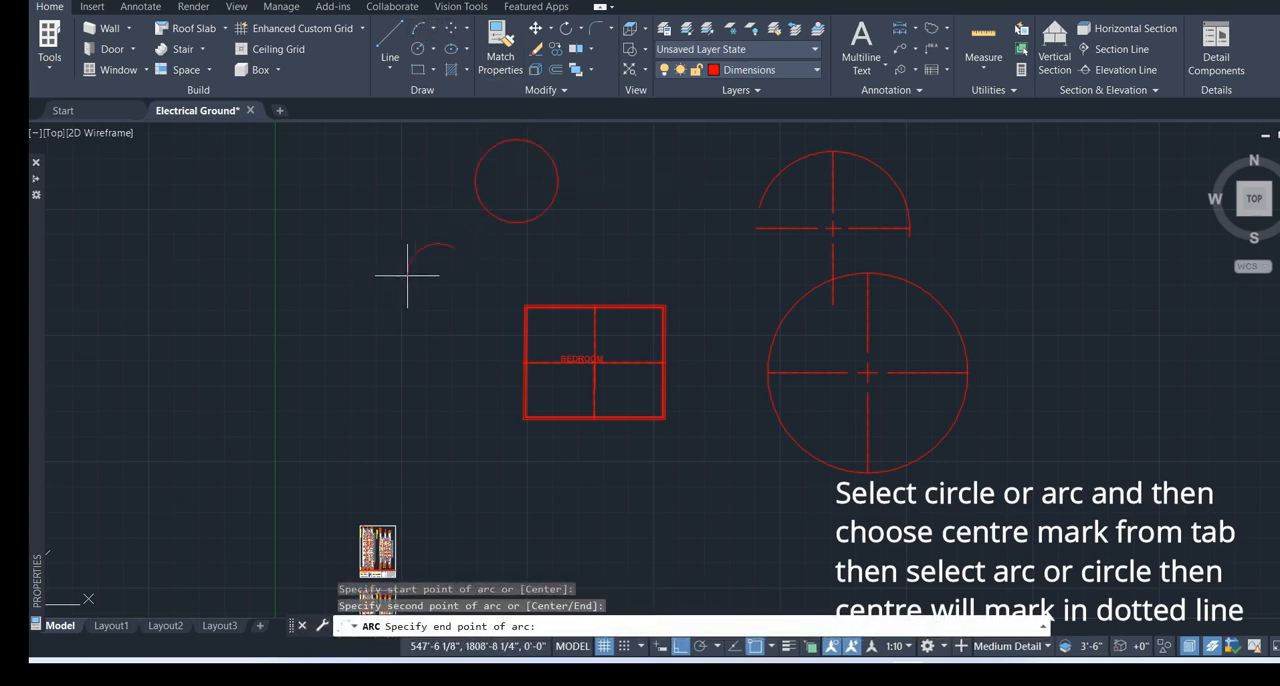
{"action": "left_click", "coordinate": [463, 352]}
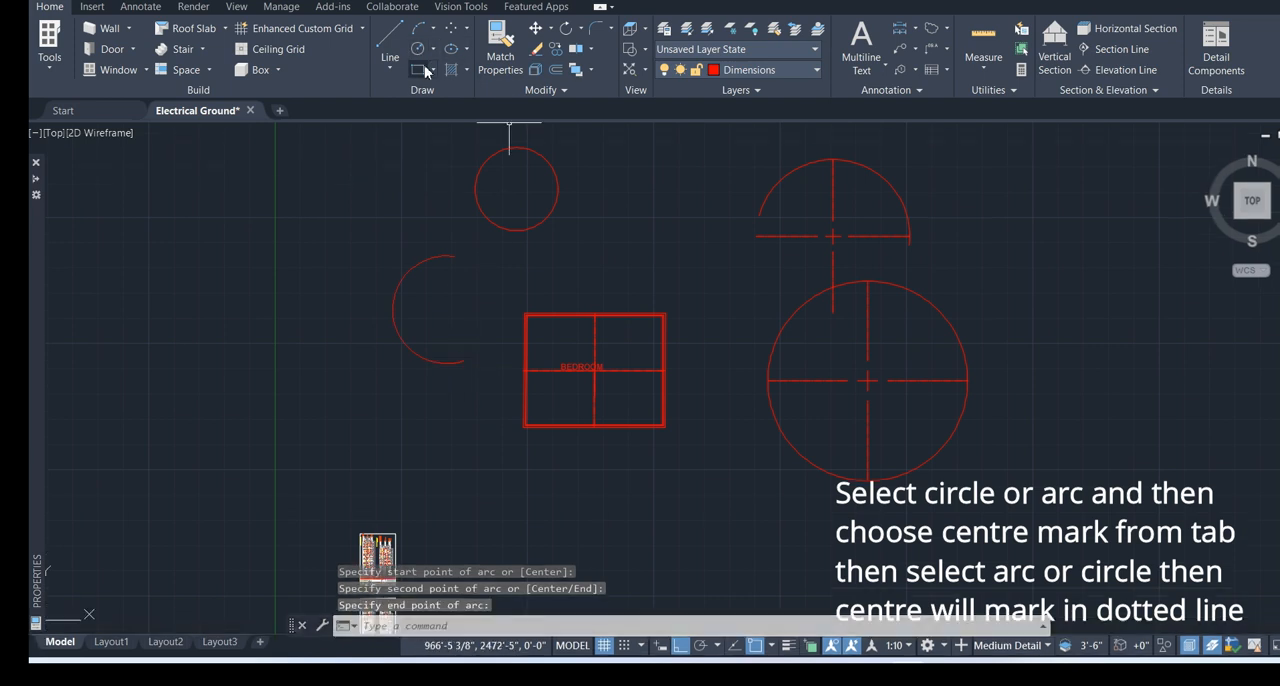
Draw a small upright rectangle below the new arc, to the lower left of the BEDROOM rectangle
{"action": "left_click", "coordinate": [424, 70]}
{"action": "left_click", "coordinate": [425, 412]}
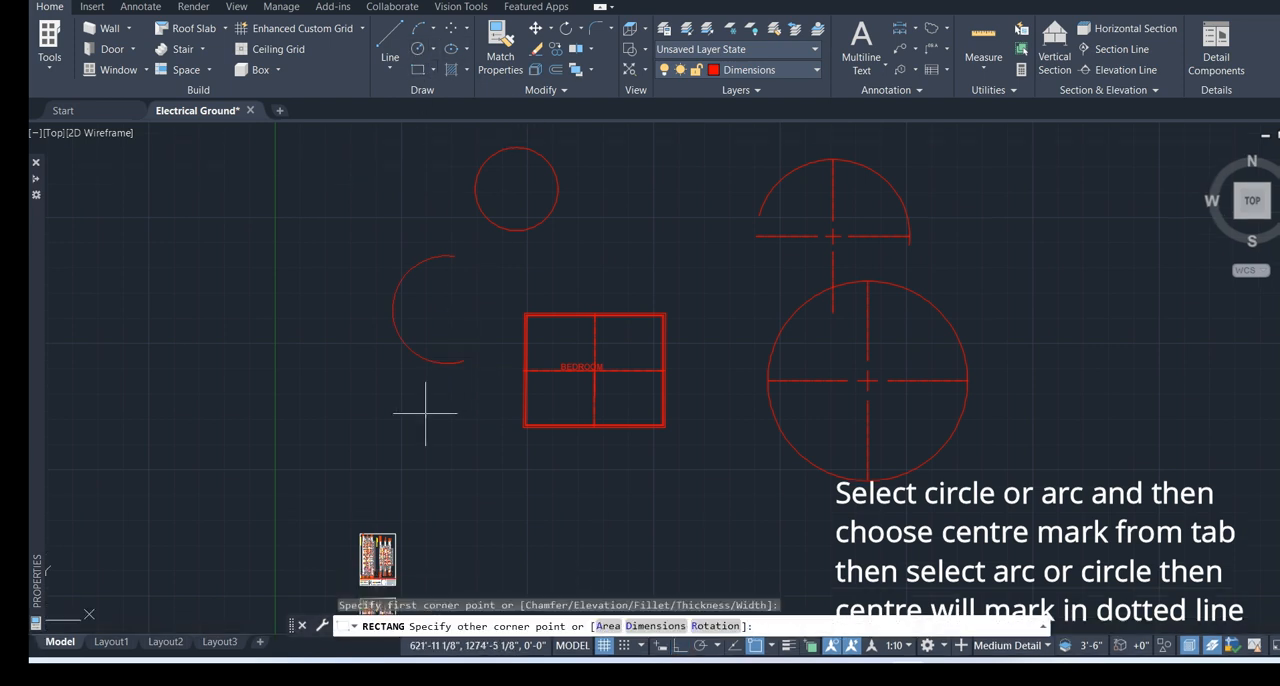
{"action": "left_click", "coordinate": [500, 526]}
Add a centreline between the small rectangle's top and bottom edges and clear the stray selection
{"action": "left_click", "coordinate": [160, 12]}
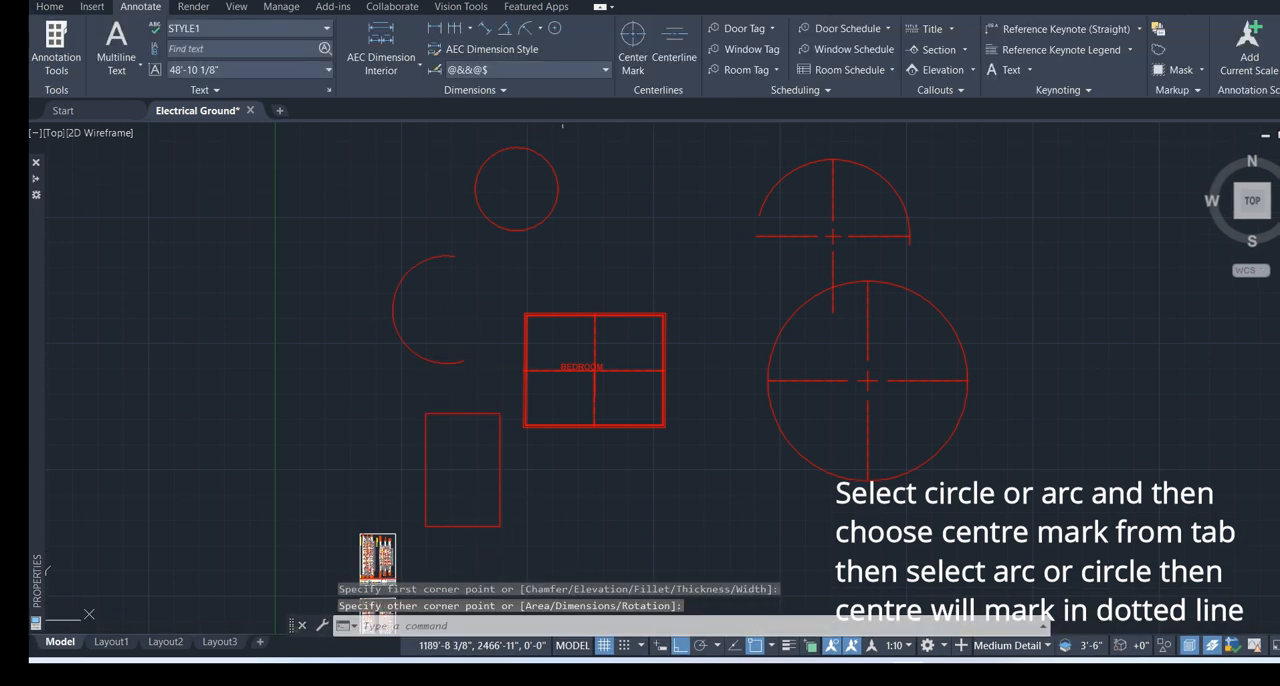
{"action": "left_click", "coordinate": [675, 55]}
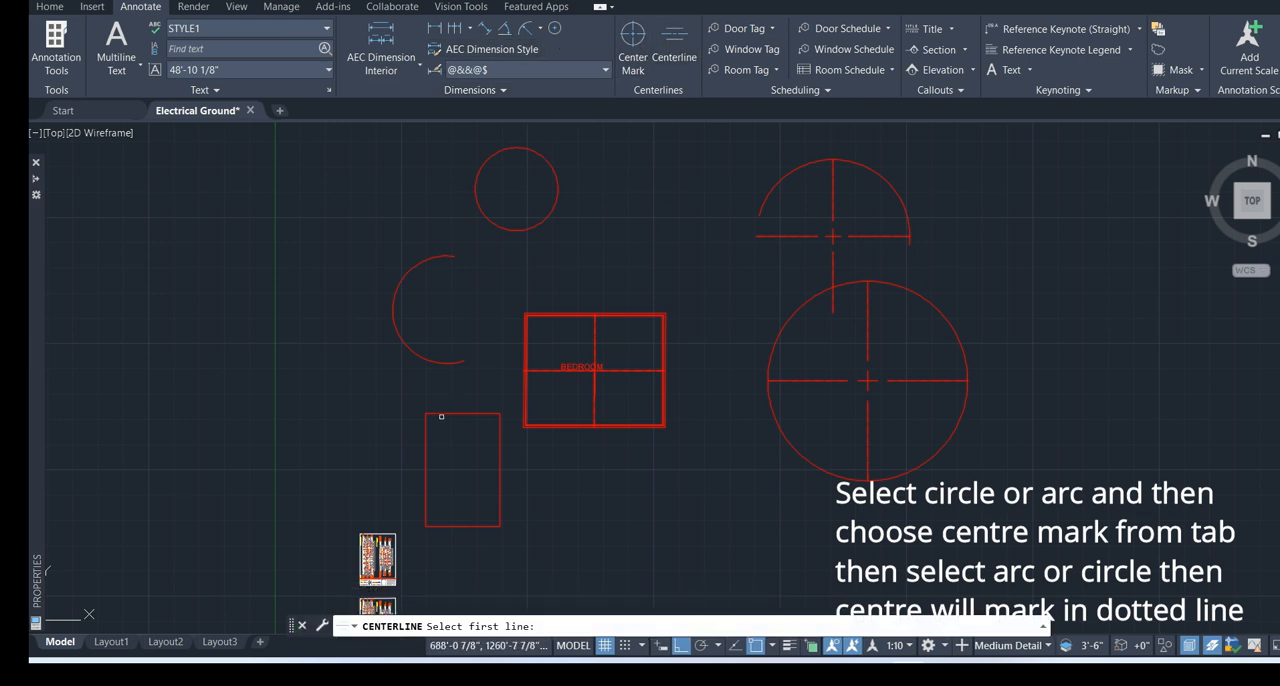
{"action": "left_click", "coordinate": [445, 413]}
{"action": "left_click", "coordinate": [473, 526]}
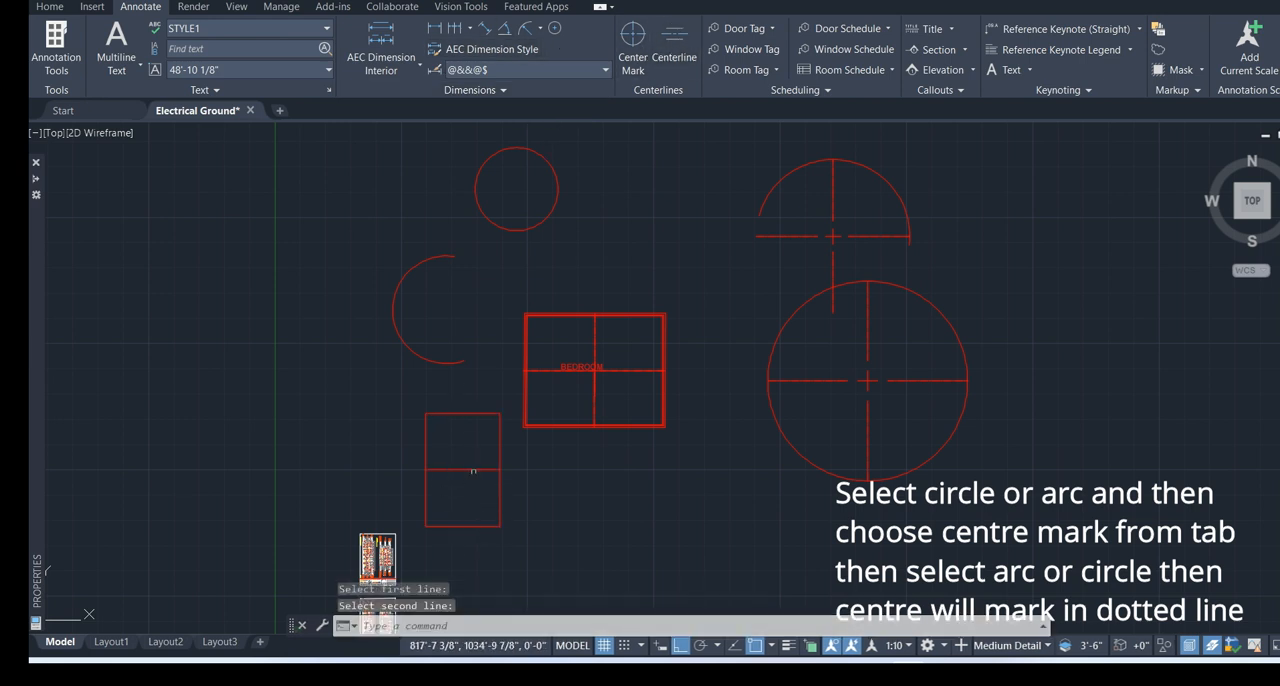
{"action": "left_click", "coordinate": [500, 469]}
{"action": "left_click", "coordinate": [503, 450]}
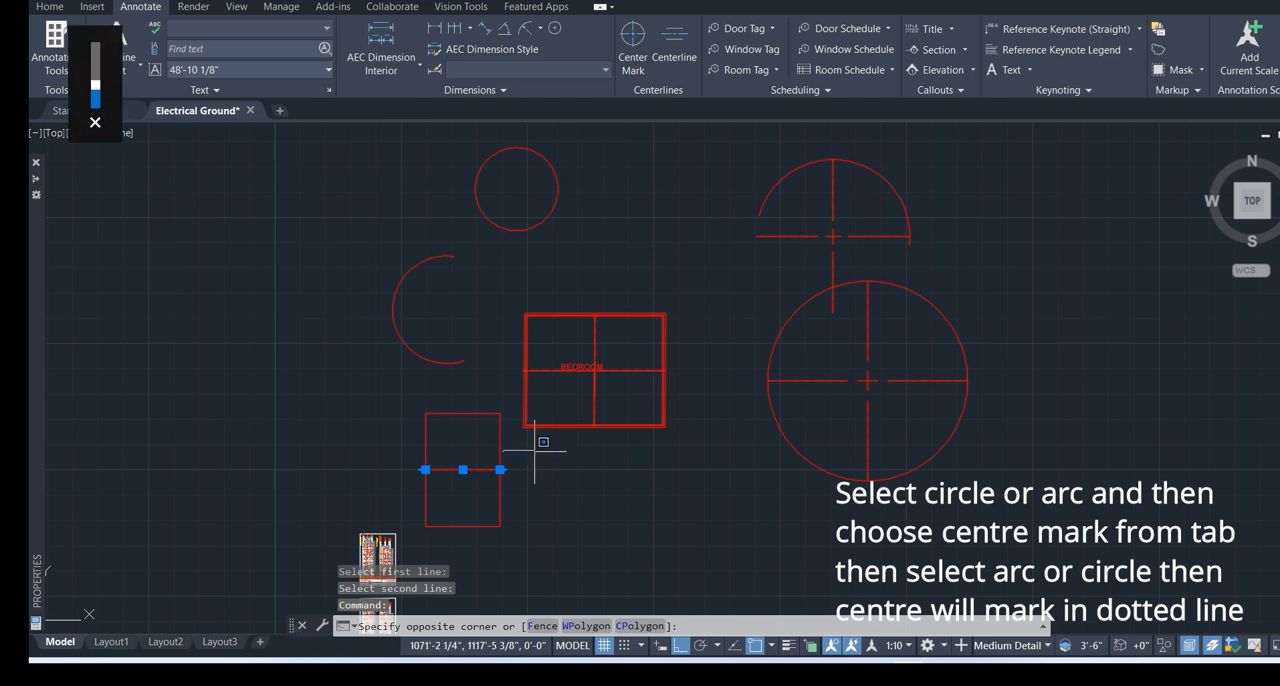
{"action": "key", "text": "Escape"}
{"action": "key", "text": "Escape"}
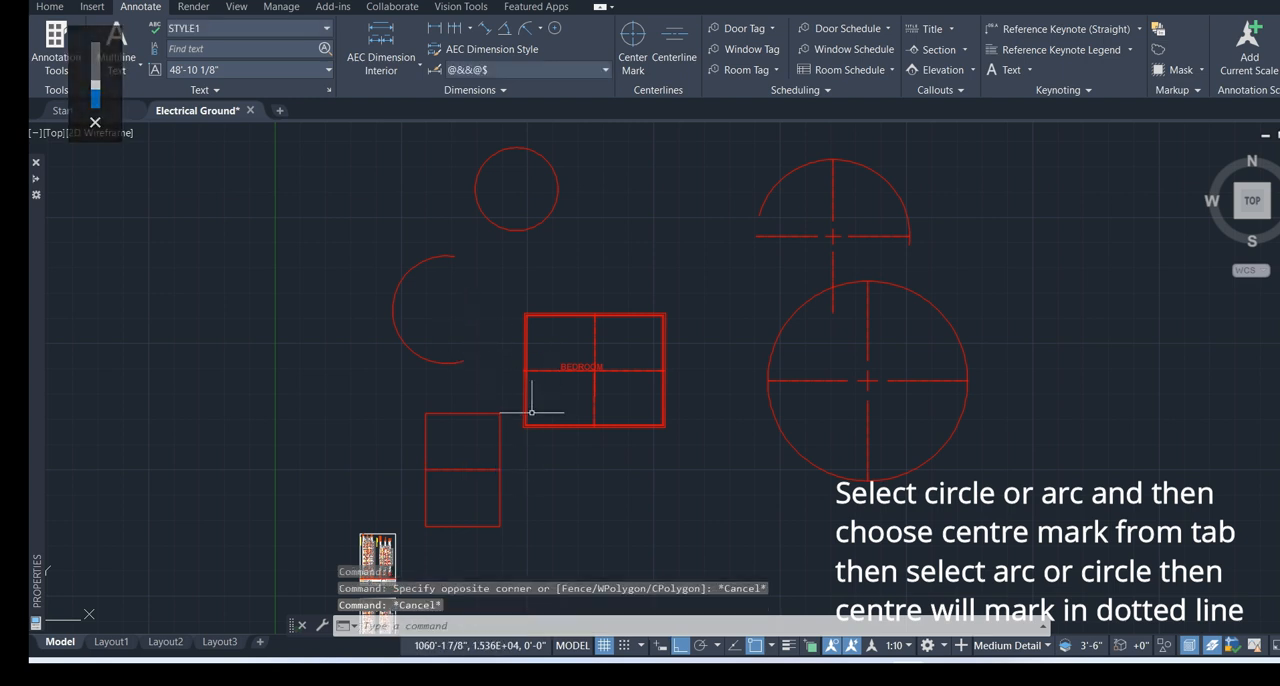
Add a centreline between the small rectangle's right and left edges and cancel the stray selection window
{"action": "key", "text": "Return"}
{"action": "left_click", "coordinate": [500, 431]}
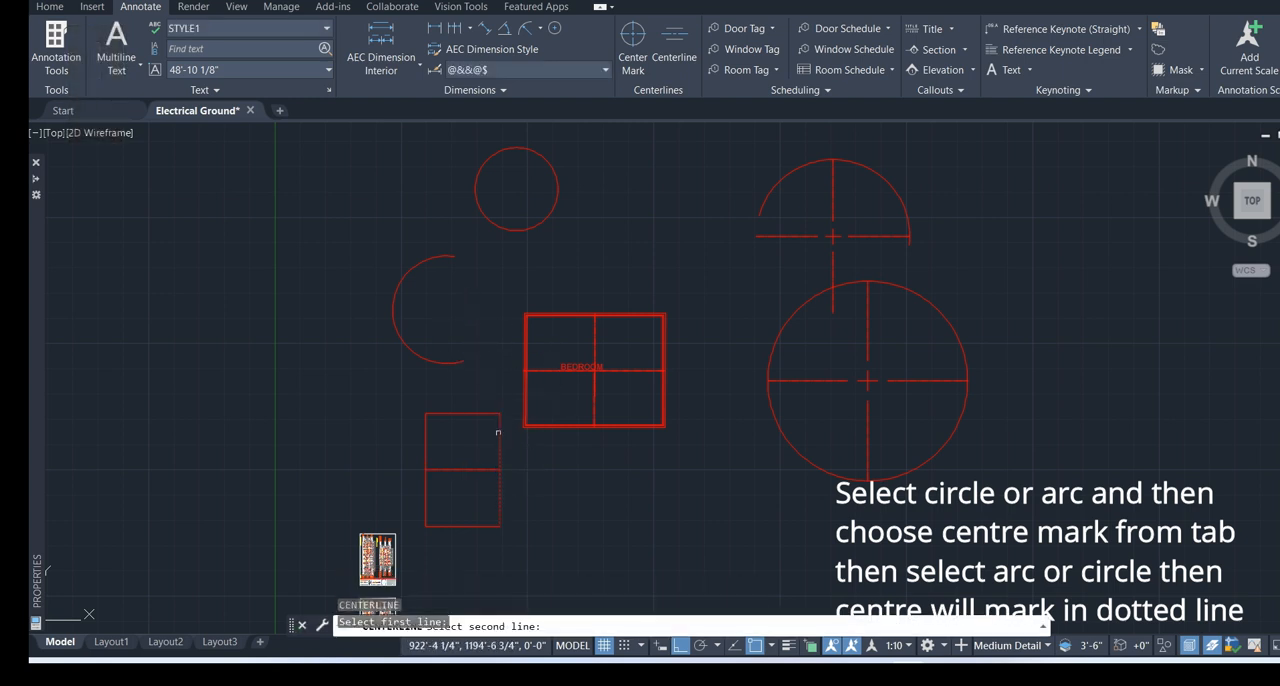
{"action": "left_click", "coordinate": [428, 444]}
{"action": "left_click", "coordinate": [474, 445]}
{"action": "key", "text": "Return"}
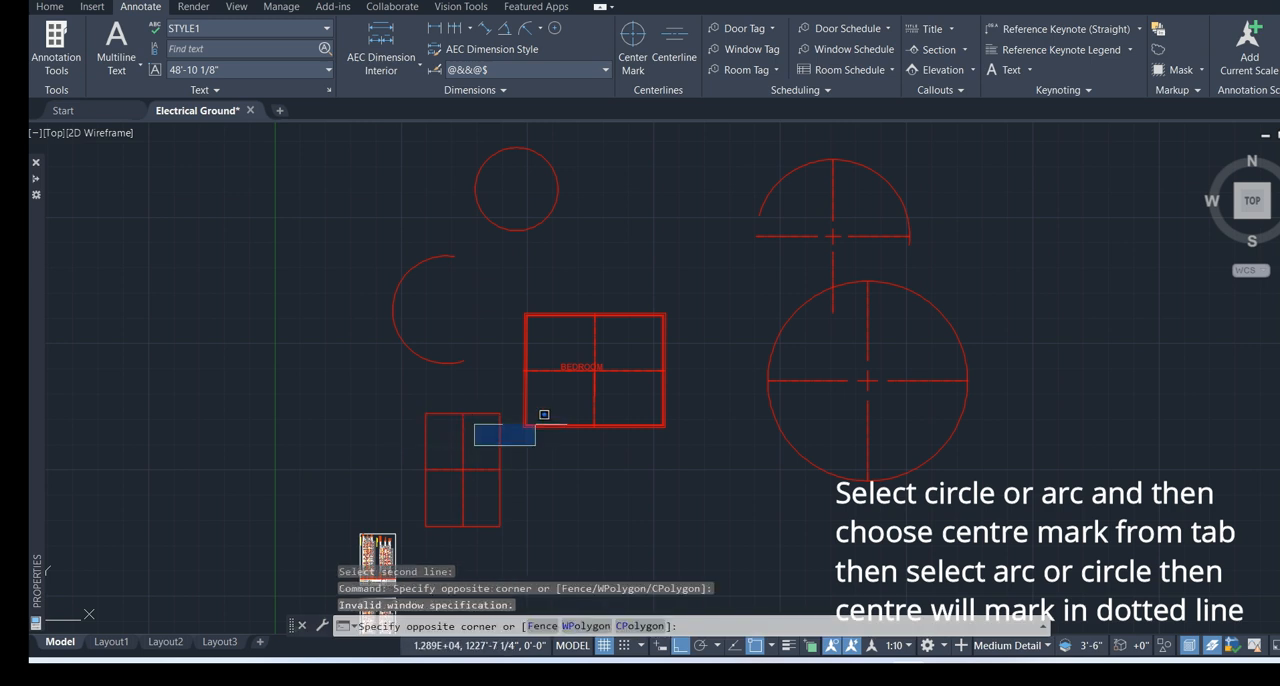
{"action": "key", "text": "Escape"}
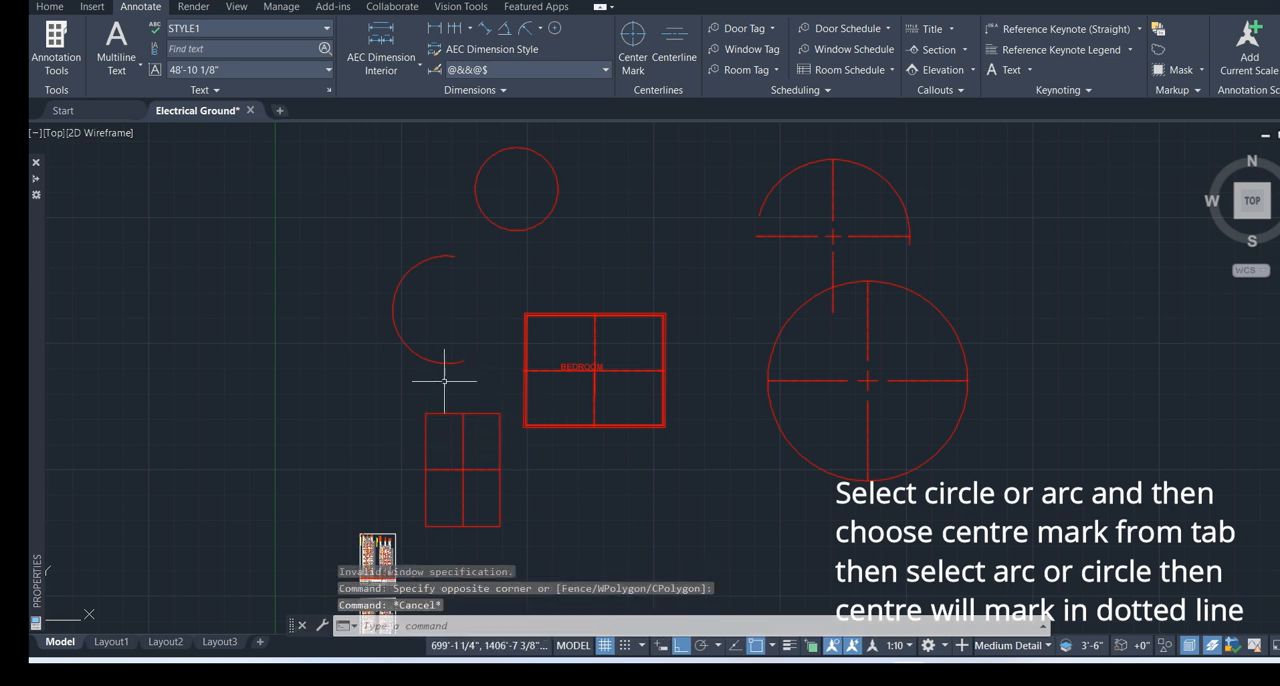
Add centre marks to the arc left of the BEDROOM rectangle and to the small circle above it
{"action": "left_click", "coordinate": [632, 45]}
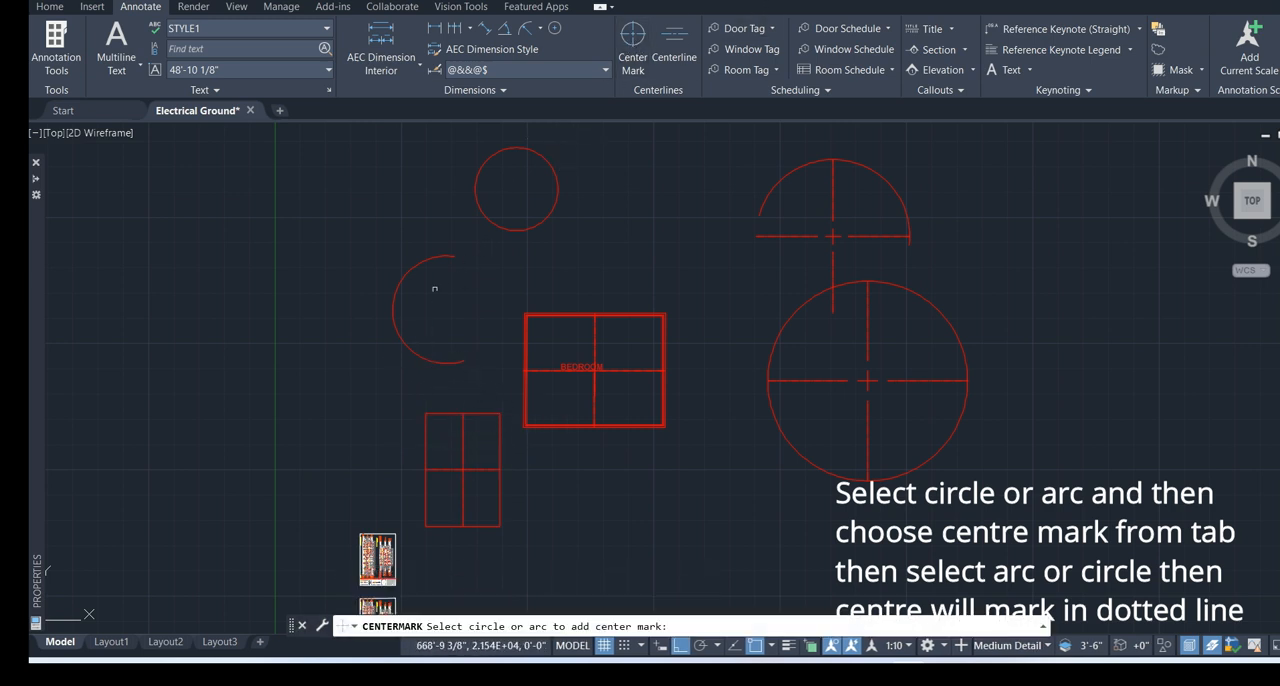
{"action": "left_click", "coordinate": [405, 345]}
{"action": "left_click", "coordinate": [559, 370]}
{"action": "key", "text": "Escape"}
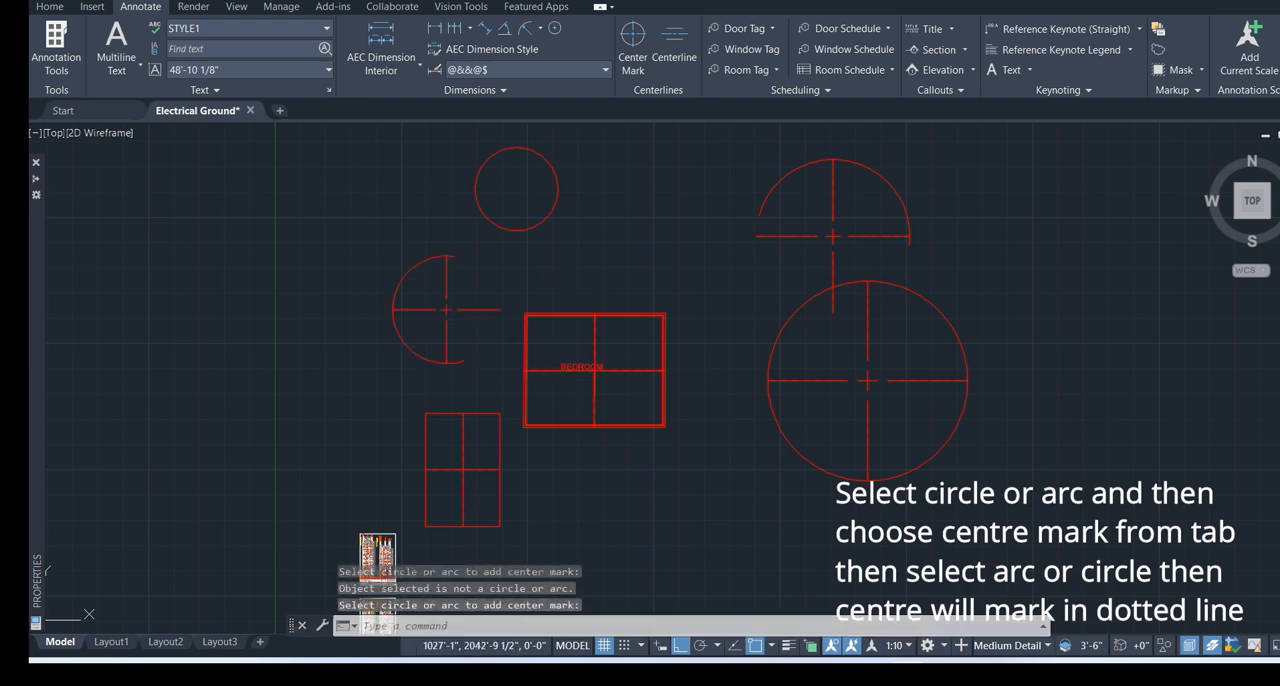
{"action": "key", "text": "Return"}
{"action": "left_click", "coordinate": [519, 224]}
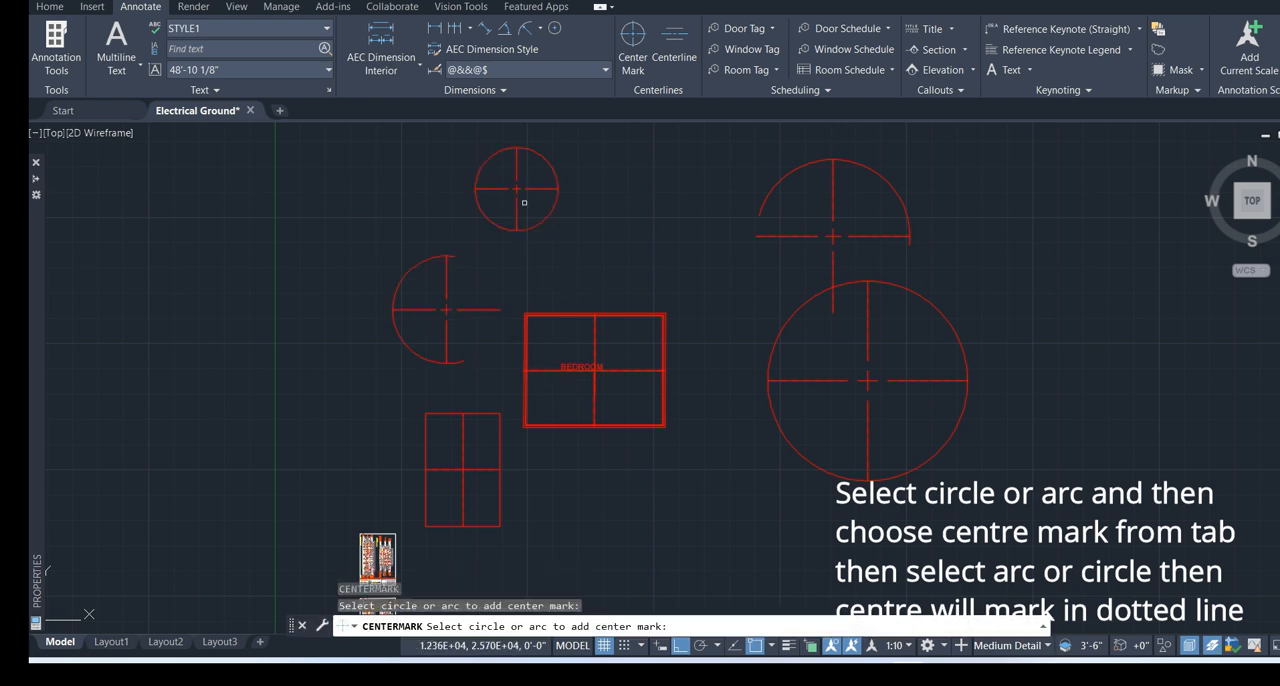
{"action": "left_click", "coordinate": [715, 243]}
{"action": "key", "text": "Escape"}
Examine the centrelines in both rectangles and the centre marks on the circles and arcs, up close and as a whole
{"action": "scroll", "coordinate": [690, 320], "scroll_direction": "down", "scroll_amount": 3}
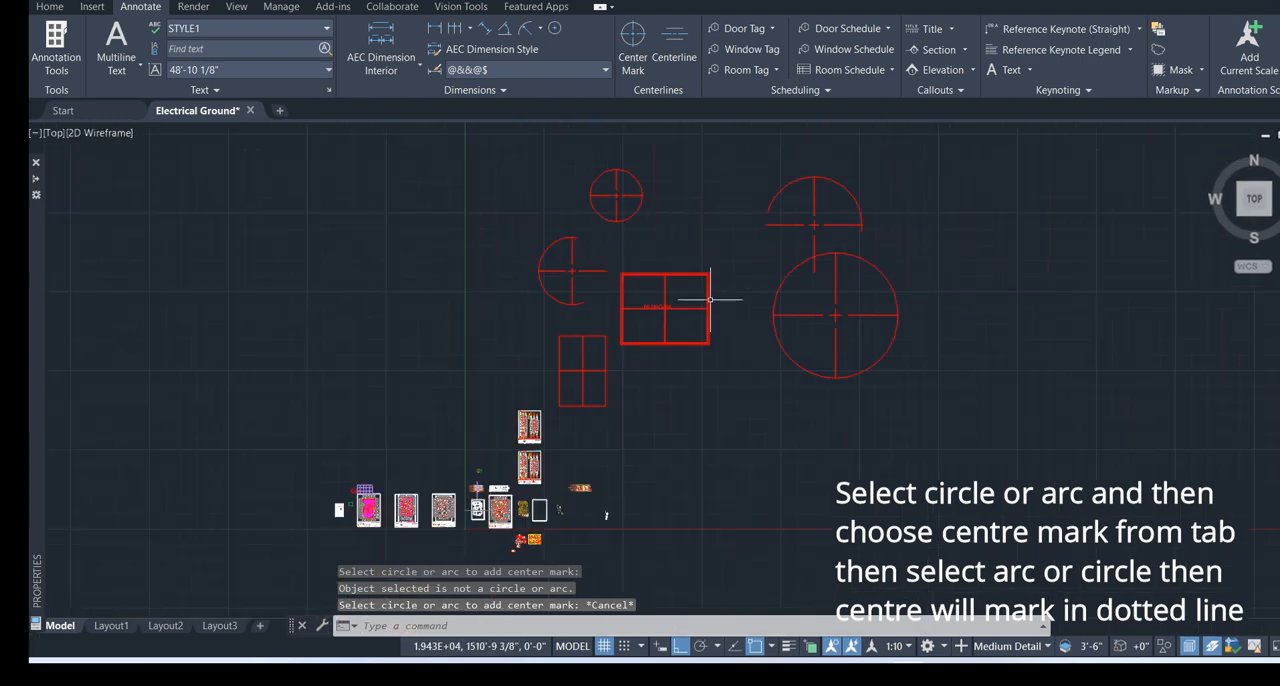
{"action": "scroll", "coordinate": [710, 298], "scroll_direction": "down", "scroll_amount": 2}
{"action": "scroll", "coordinate": [708, 305], "scroll_direction": "up", "scroll_amount": 7}
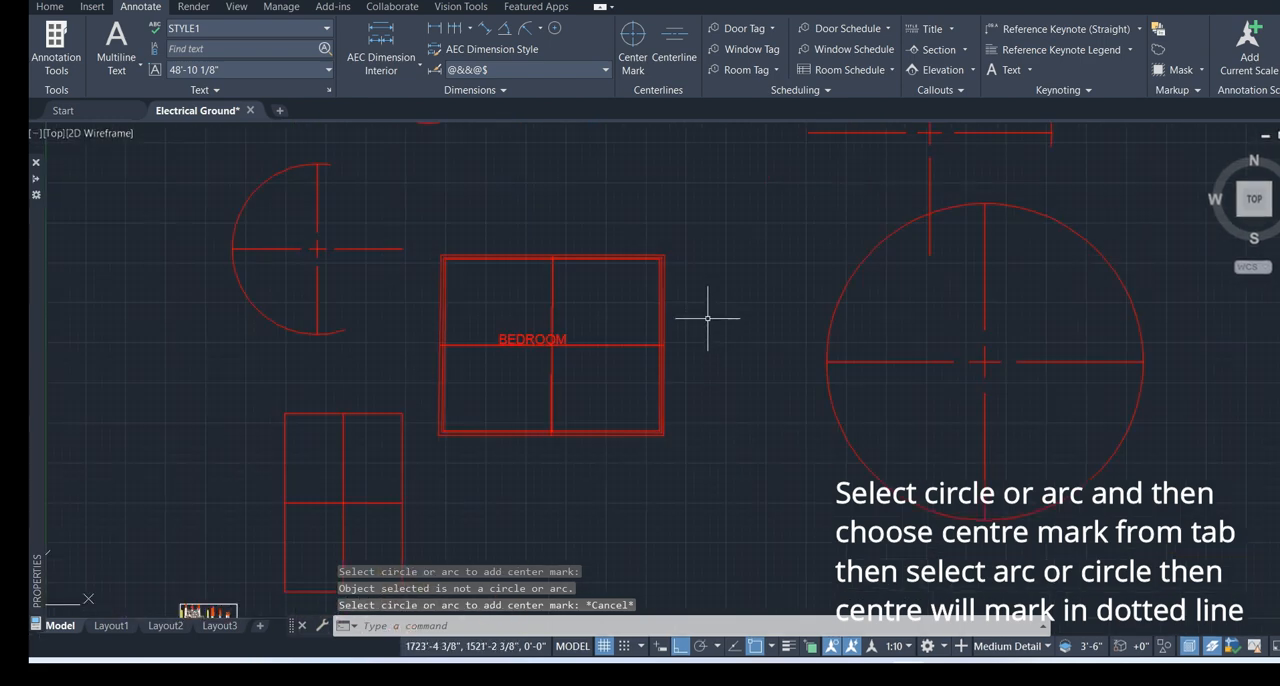
{"action": "middle_click_drag", "start_coordinate": [708, 318], "coordinate": [722, 373]}
{"action": "scroll", "coordinate": [723, 370], "scroll_direction": "down", "scroll_amount": 2}
{"action": "middle_click_drag", "start_coordinate": [725, 288], "coordinate": [729, 330]}
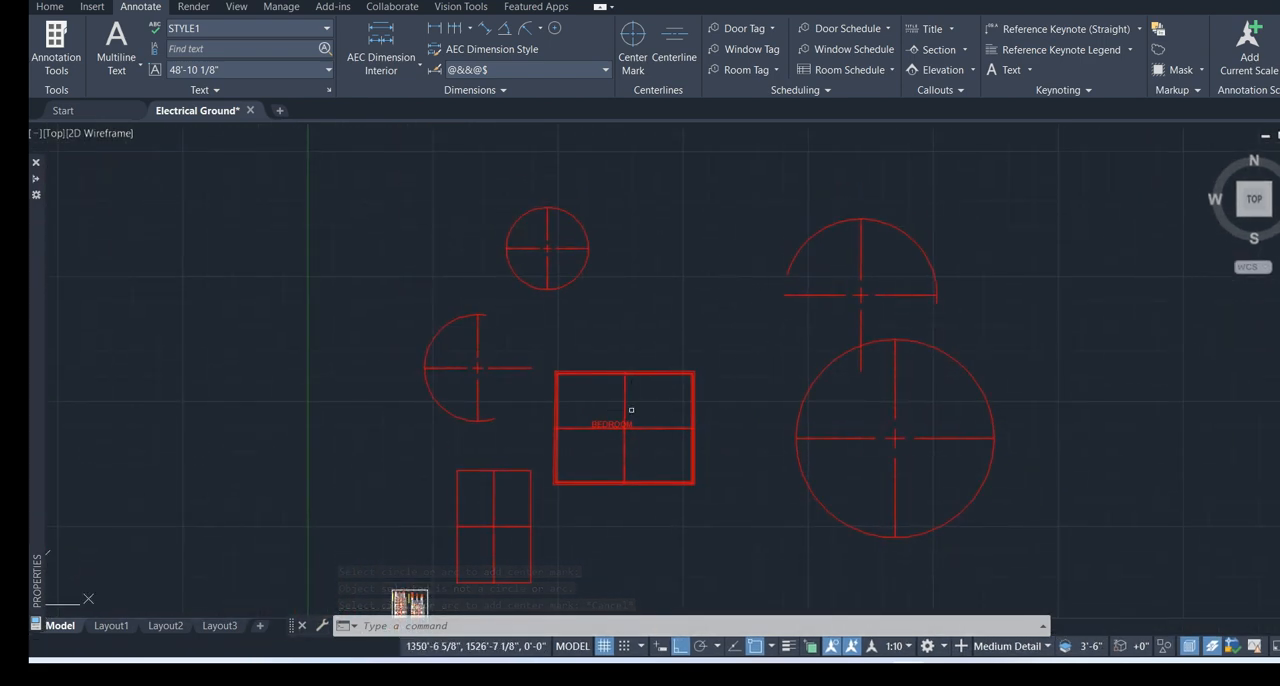
{"action": "scroll", "coordinate": [586, 429], "scroll_direction": "up", "scroll_amount": 6}
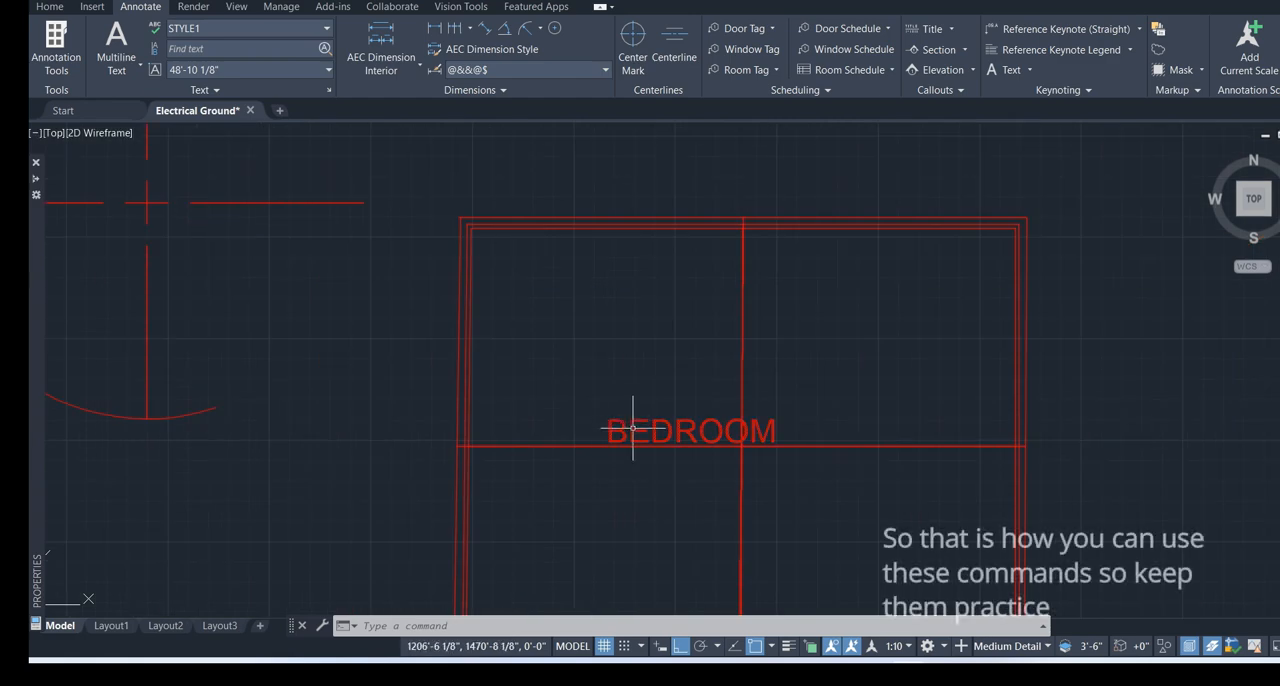
{"action": "scroll", "coordinate": [806, 449], "scroll_direction": "down", "scroll_amount": 5}
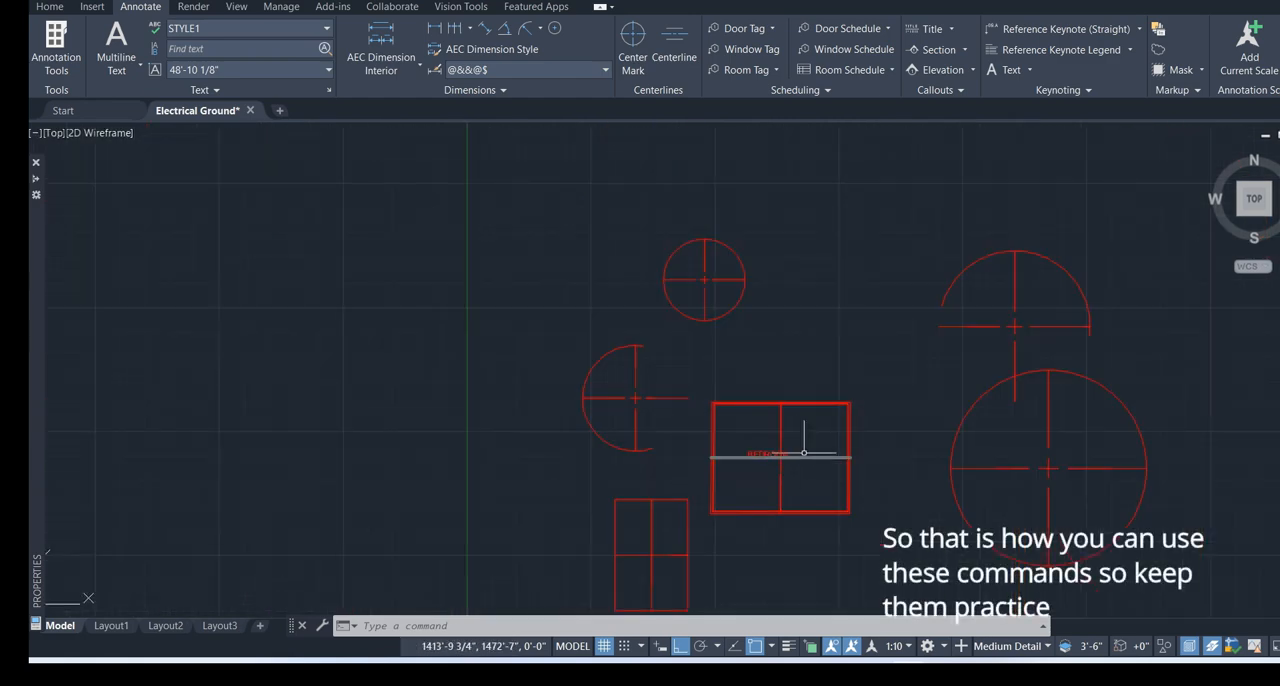
{"action": "middle_click_drag", "start_coordinate": [804, 452], "coordinate": [820, 357]}
{"action": "scroll", "coordinate": [822, 363], "scroll_direction": "up", "scroll_amount": 2}
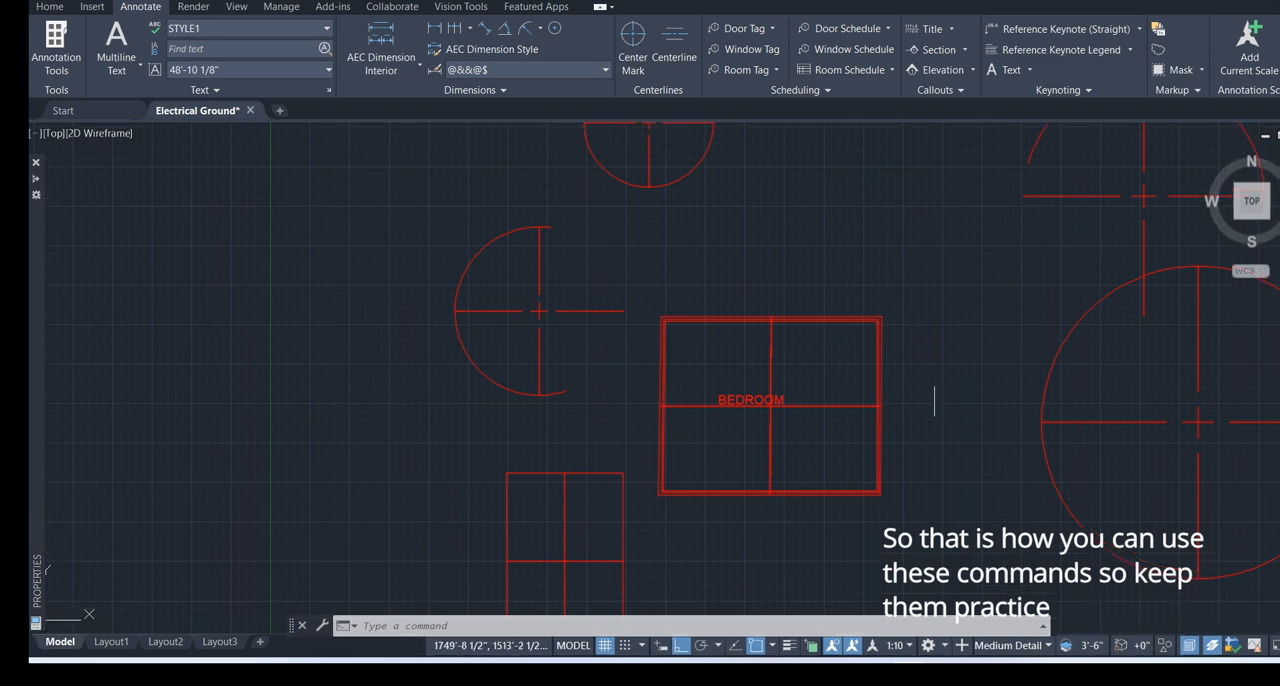
{"action": "scroll", "coordinate": [936, 390], "scroll_direction": "down", "scroll_amount": 5}
{"action": "middle_click_drag", "start_coordinate": [944, 391], "coordinate": [738, 414]}
{"action": "scroll", "coordinate": [775, 392], "scroll_direction": "up", "scroll_amount": 2}
{"action": "scroll", "coordinate": [788, 387], "scroll_direction": "up", "scroll_amount": 2}
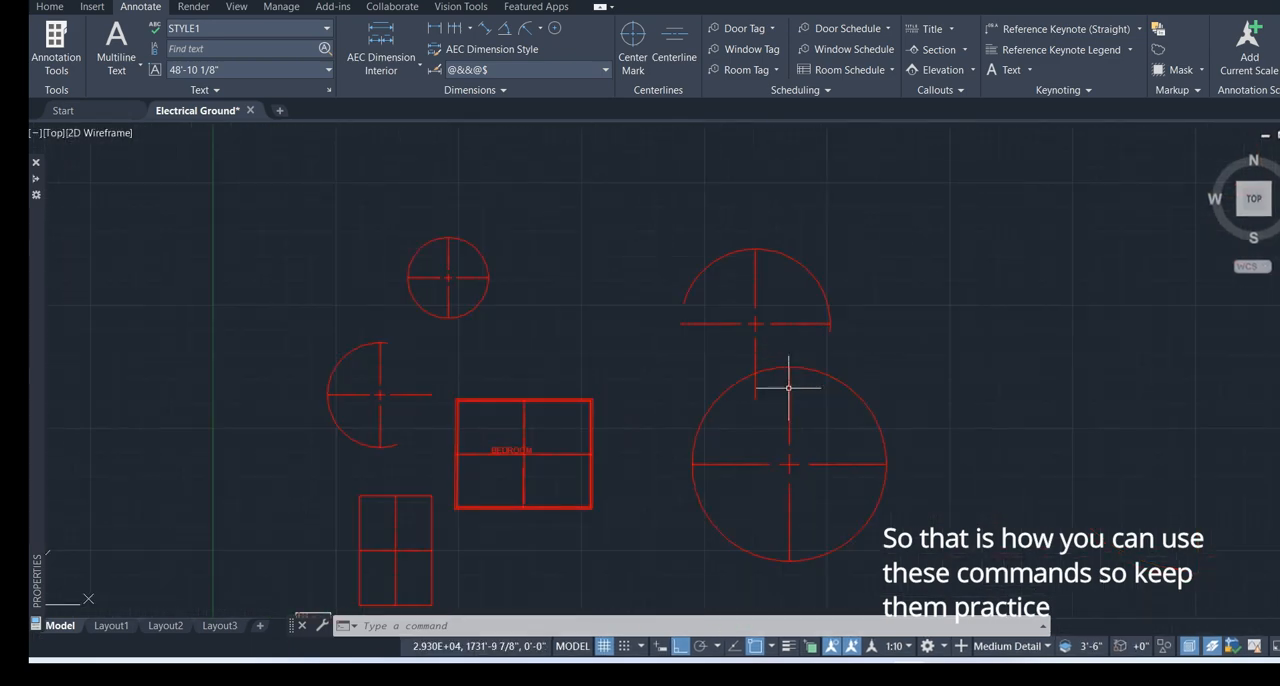
Move the large circle and the arc above it, with their centre marks, about 885' horizontally away from the BEDROOM rectangle
{"action": "left_click", "coordinate": [980, 229]}
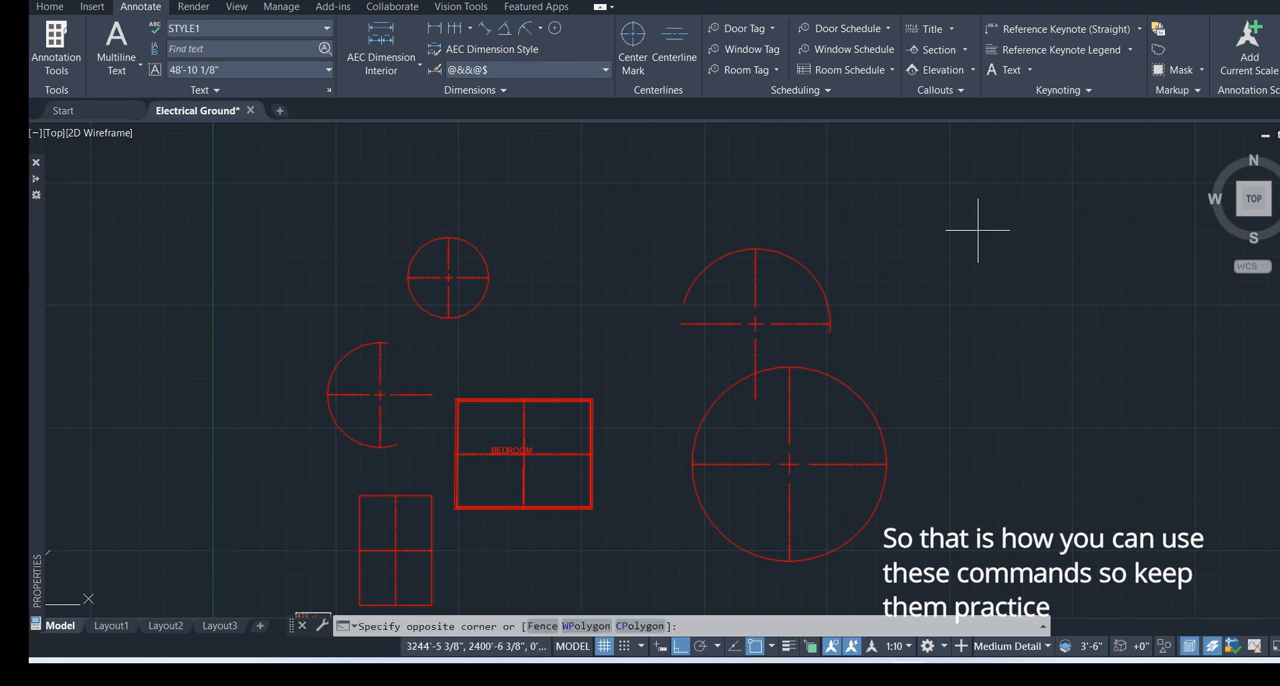
{"action": "left_click", "coordinate": [707, 606]}
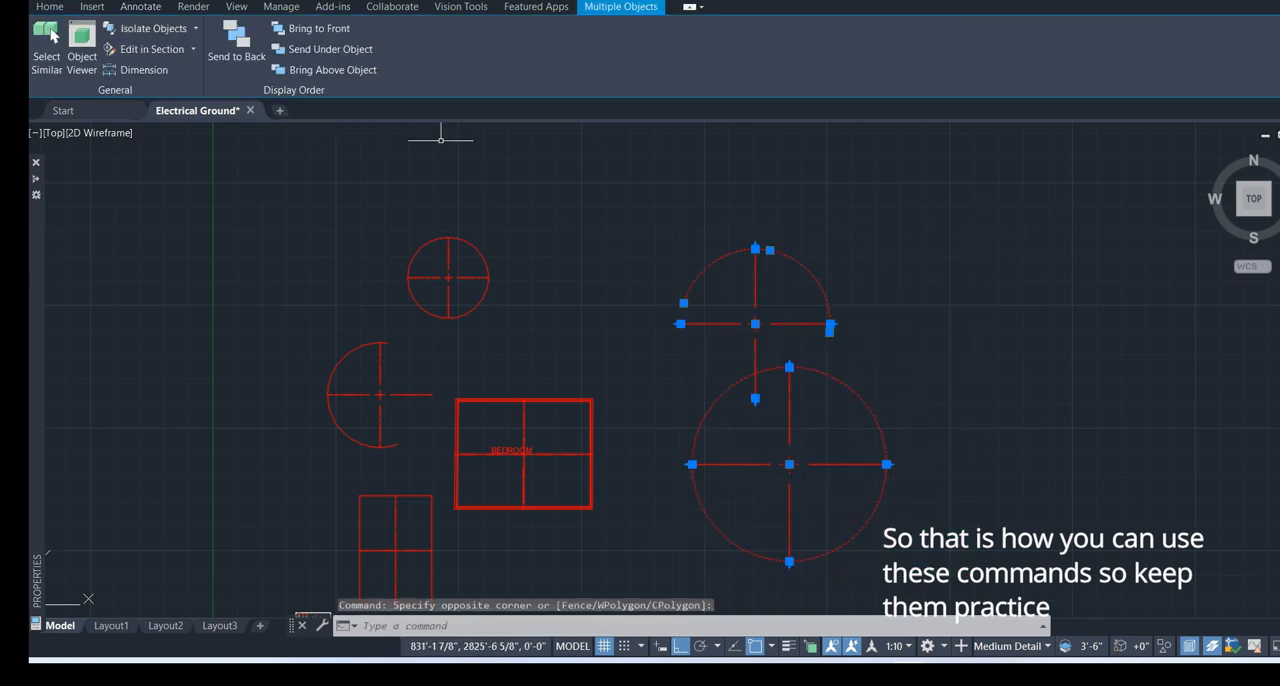
{"action": "left_click", "coordinate": [889, 247]}
{"action": "left_click", "coordinate": [808, 333]}
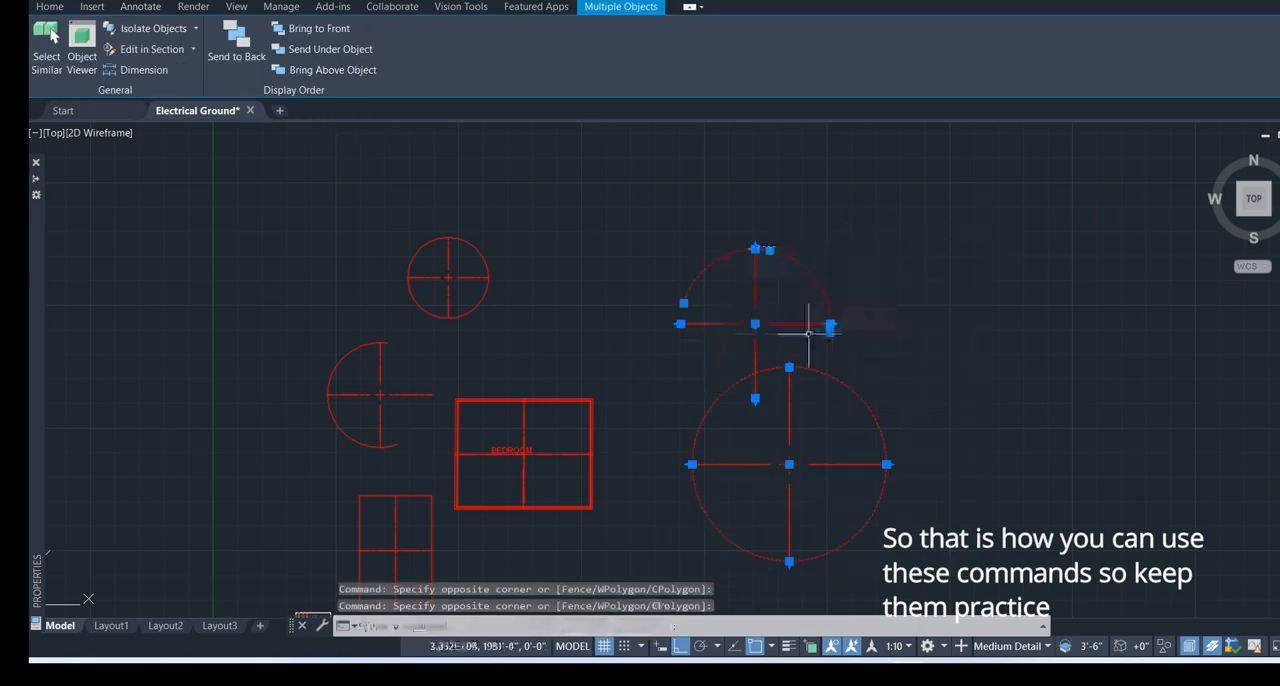
{"action": "left_click", "coordinate": [49, 7]}
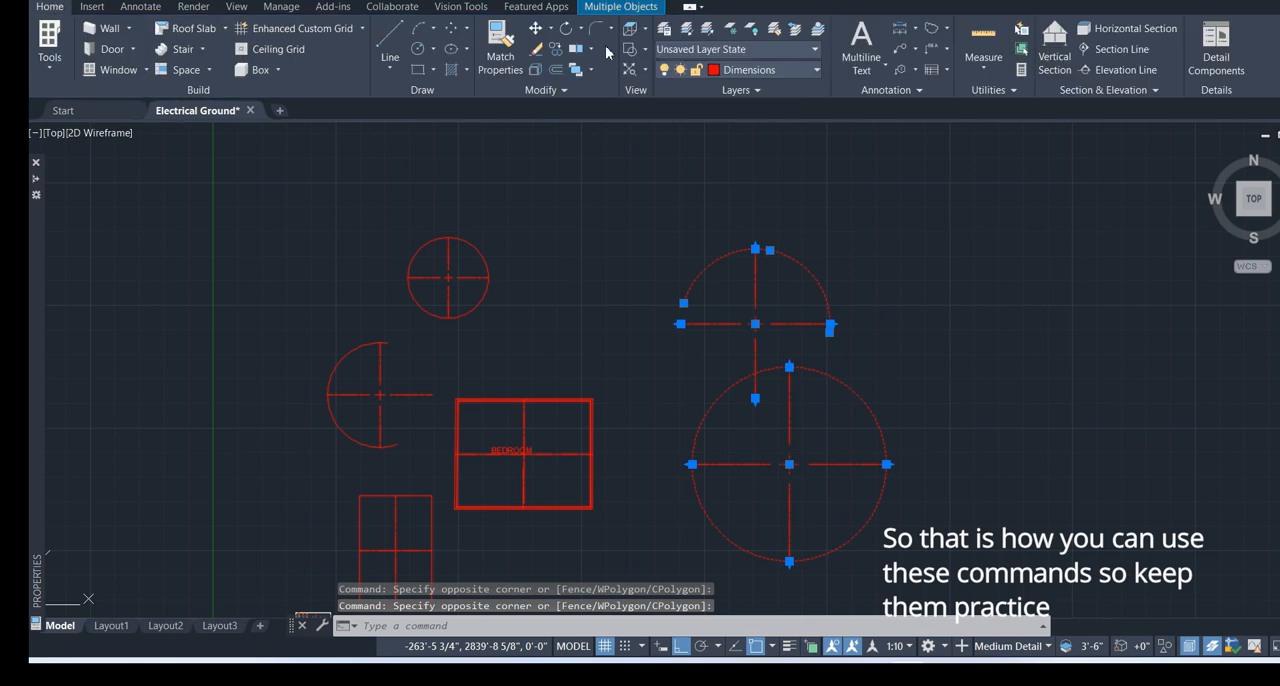
{"action": "left_click", "coordinate": [545, 31]}
{"action": "left_click", "coordinate": [731, 354]}
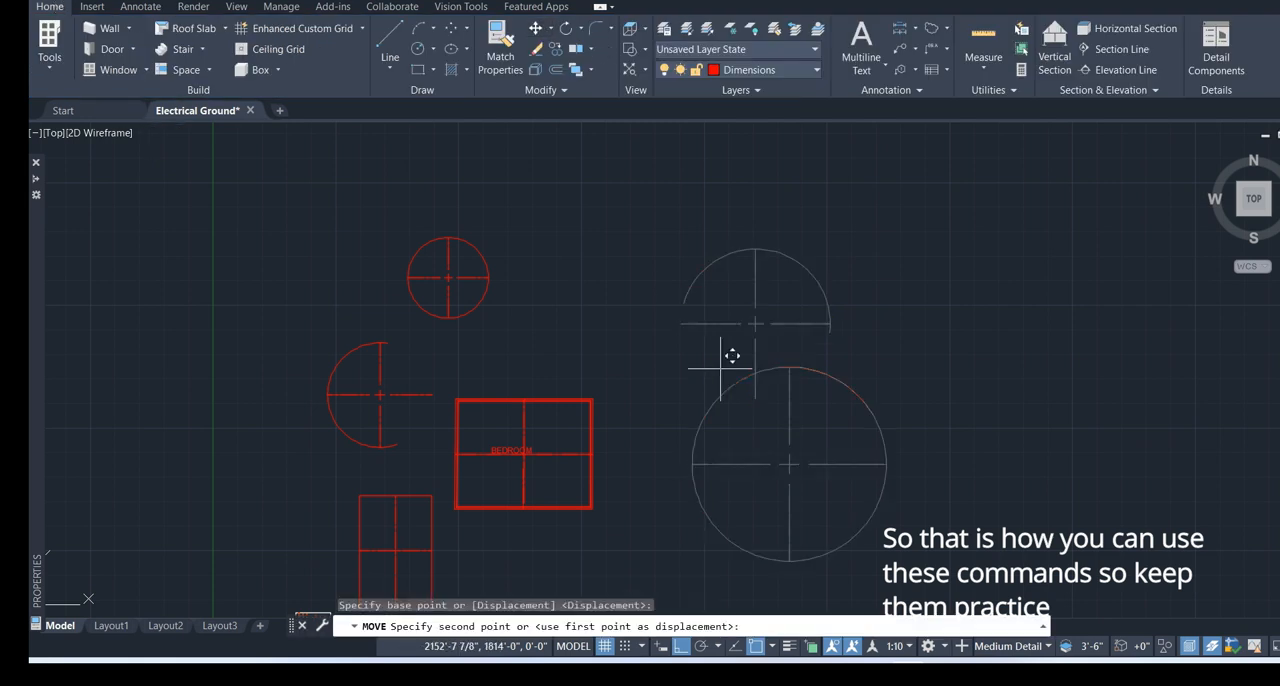
{"action": "left_click", "coordinate": [939, 276]}
Try to move the small circle and the arc beside the BEDROOM rectangle over to the large circle, and undo the move
{"action": "left_click", "coordinate": [580, 239]}
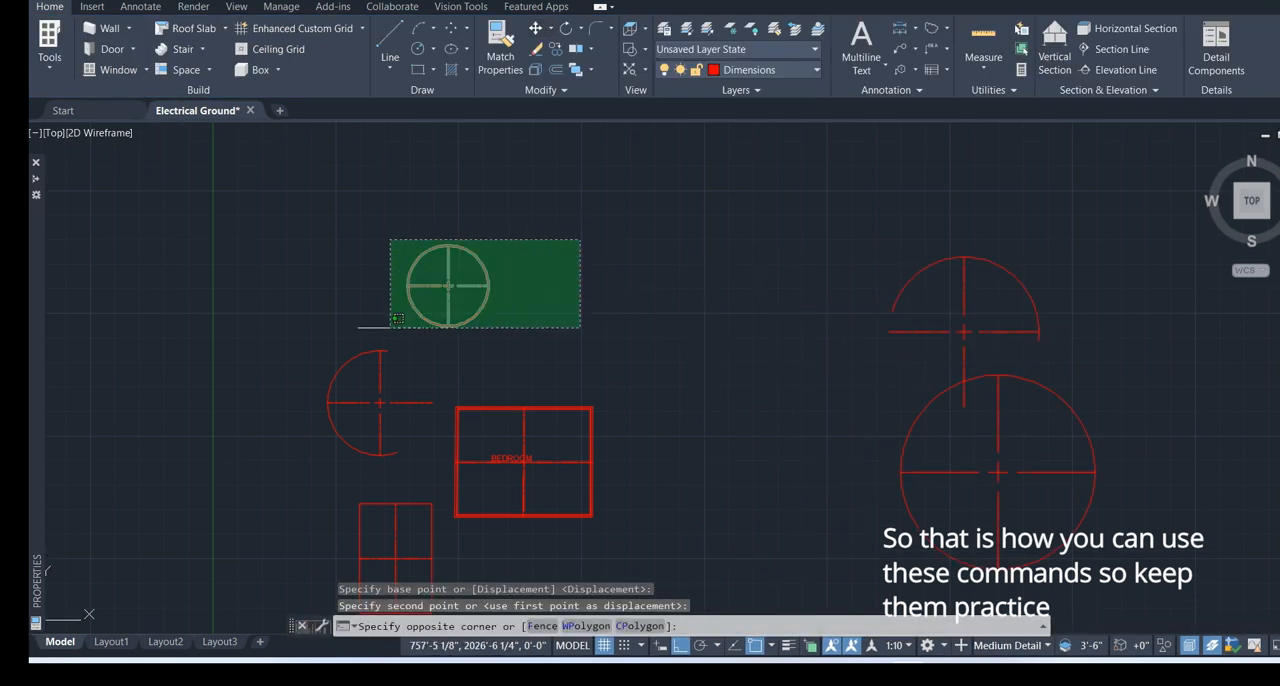
{"action": "left_click", "coordinate": [388, 328]}
{"action": "left_click", "coordinate": [400, 334]}
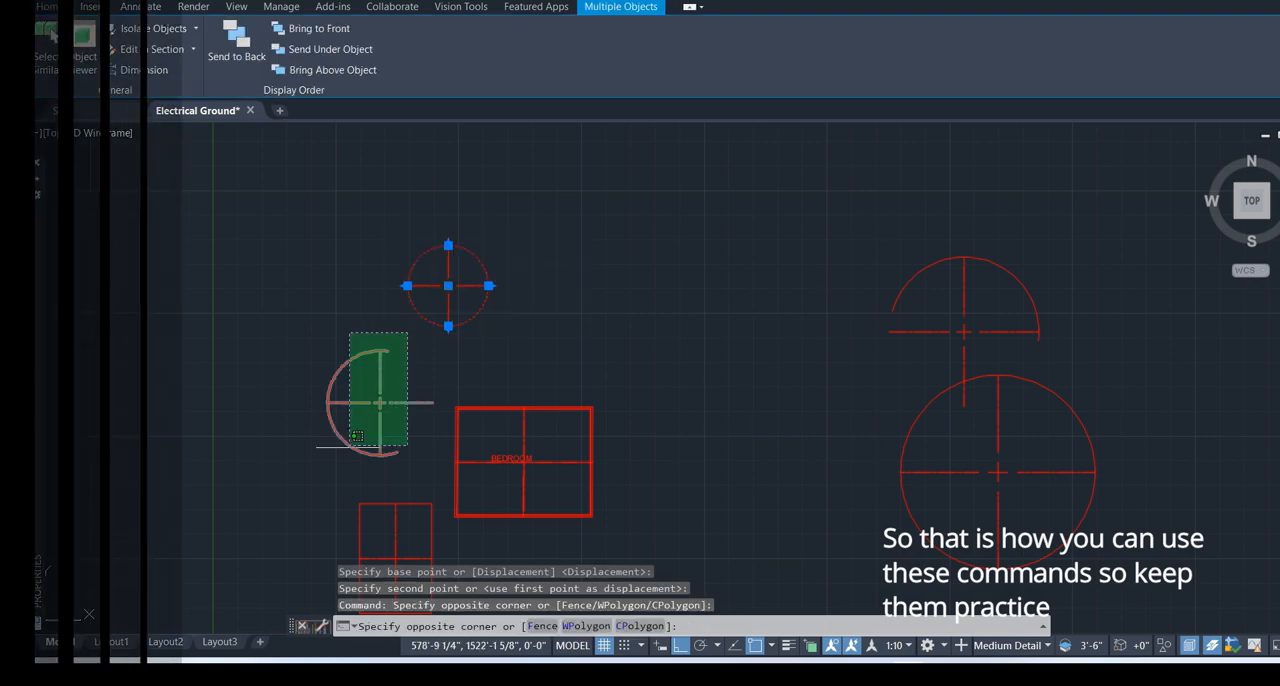
{"action": "left_click", "coordinate": [349, 443]}
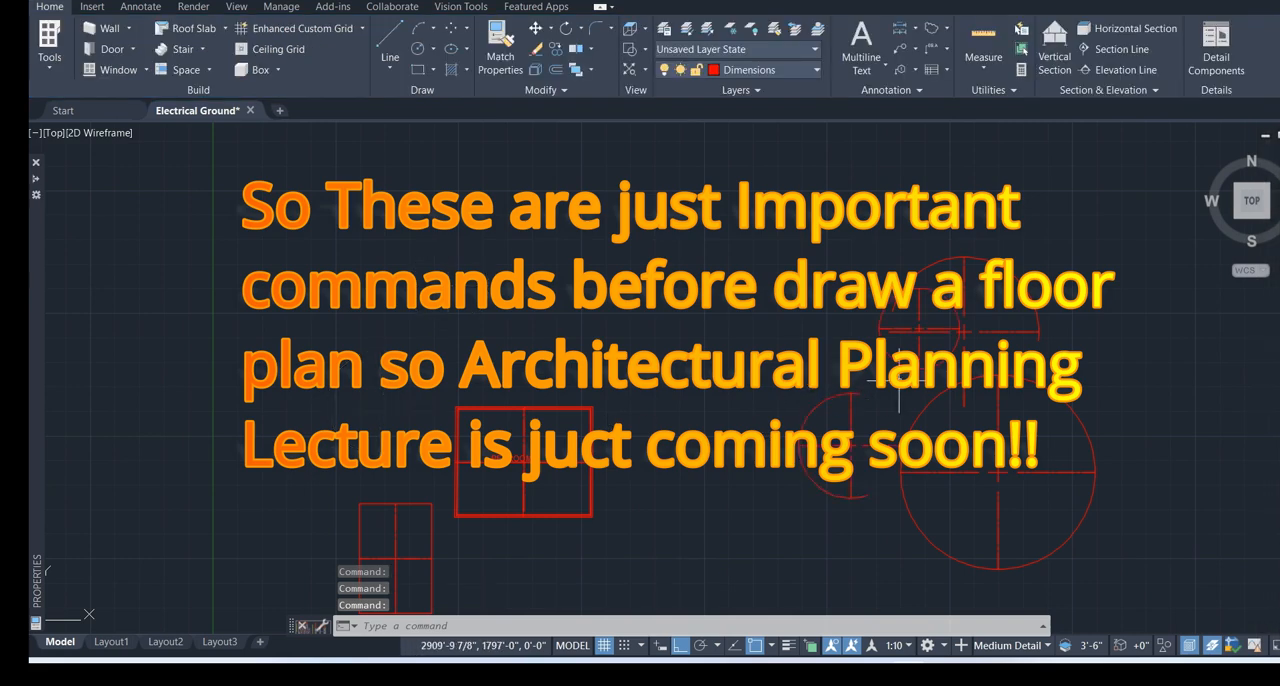
{"action": "key", "text": "ctrl+z"}
Move the small circle and the arc beside the BEDROOM rectangle, with their centre marks, into the space next to the large circle
{"action": "left_click", "coordinate": [328, 272]}
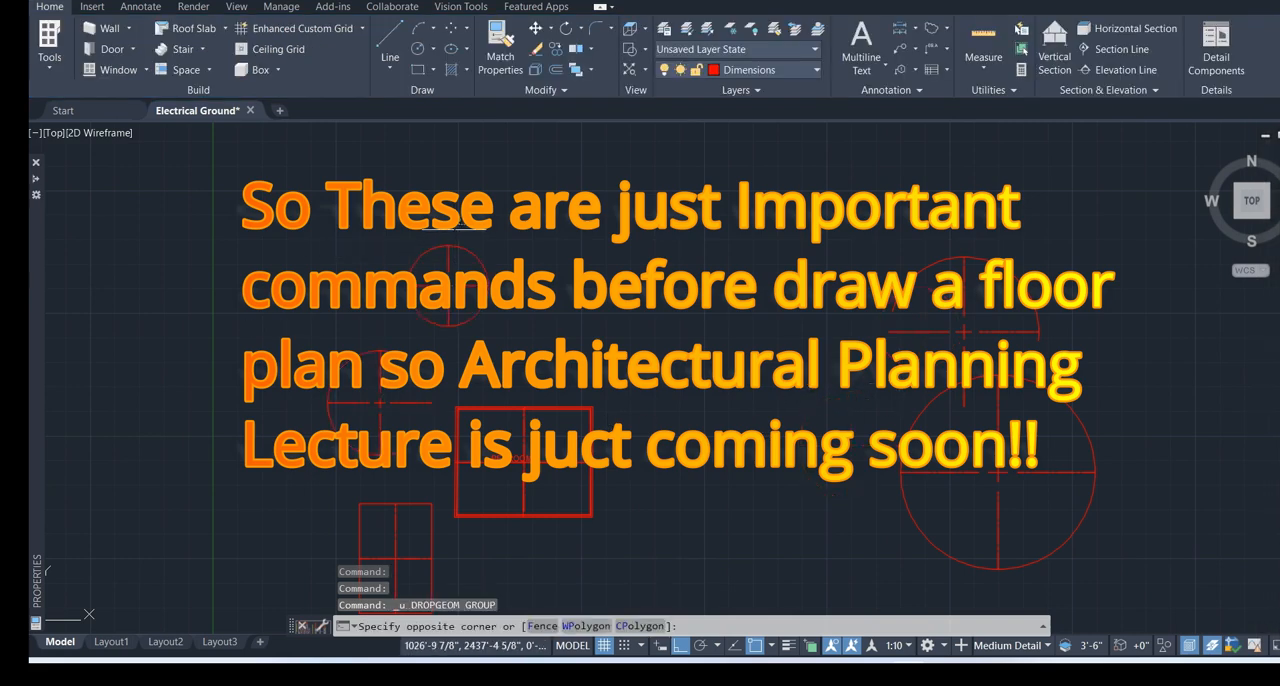
{"action": "left_click", "coordinate": [341, 381]}
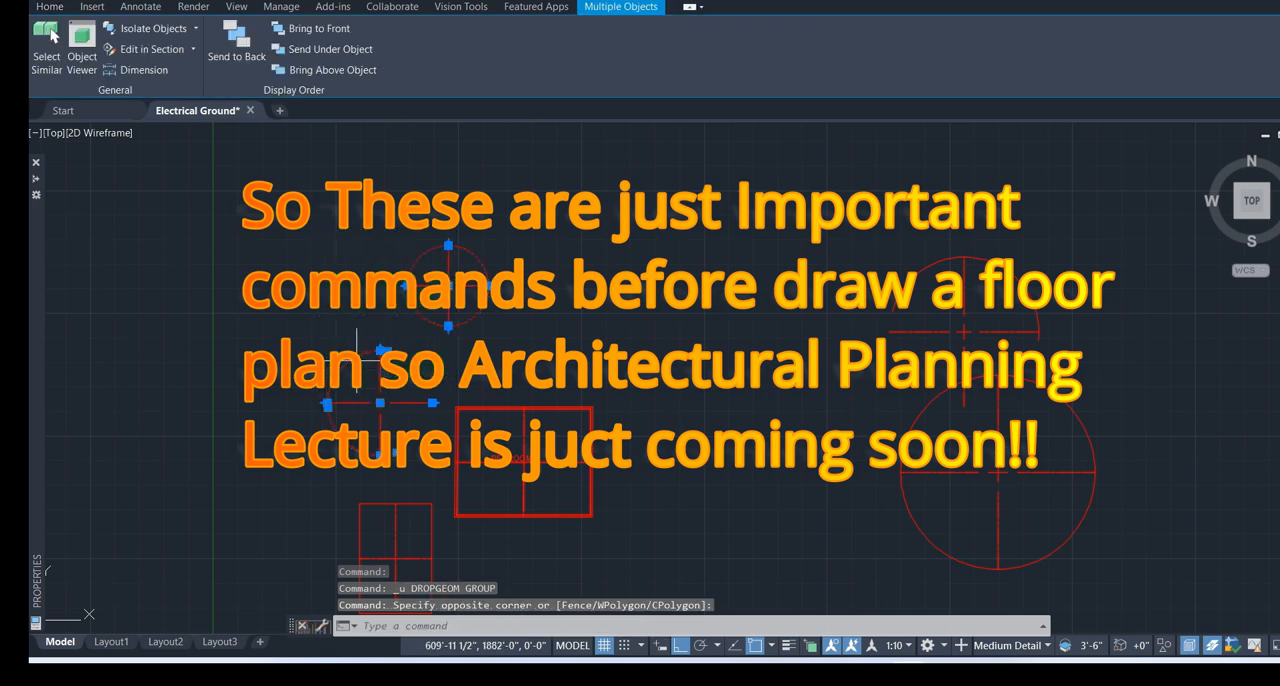
{"action": "left_click_drag", "start_coordinate": [353, 358], "coordinate": [478, 361]}
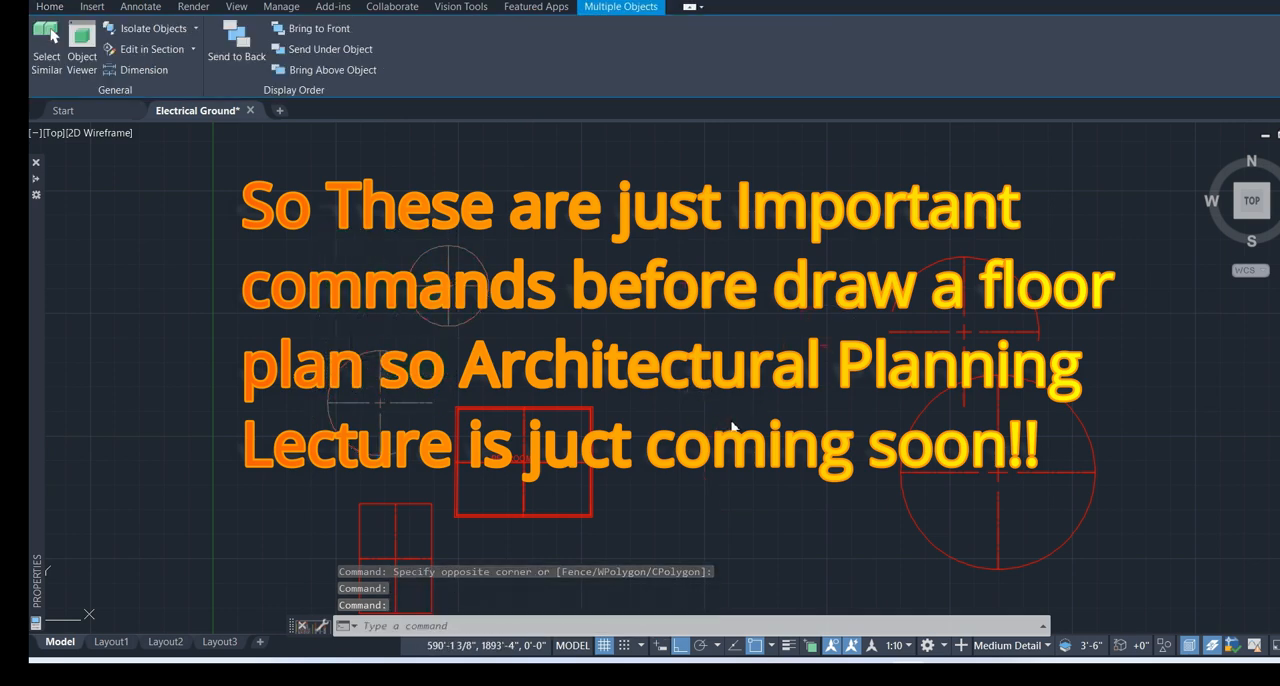
{"action": "left_click_drag", "start_coordinate": [478, 361], "coordinate": [732, 418]}
Move the BEDROOM rectangle with its label and centrelines closer to the grouped circles and arcs
{"action": "middle_click_drag", "start_coordinate": [586, 469], "coordinate": [577, 364]}
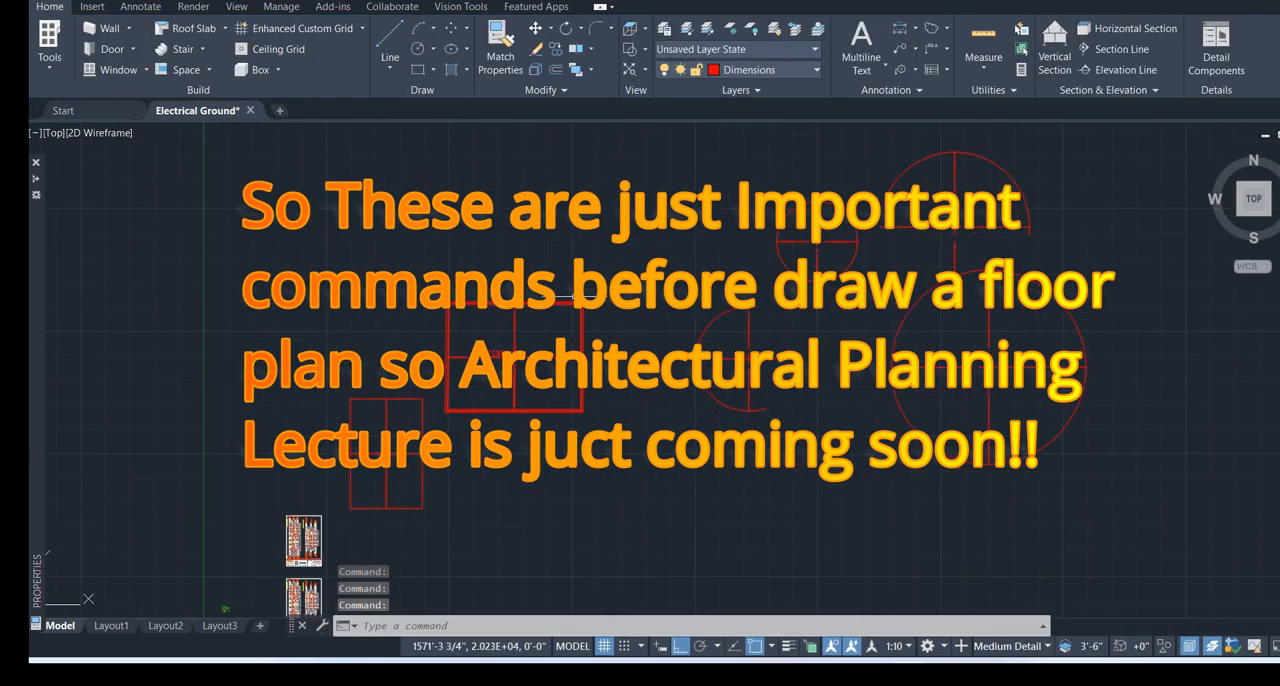
{"action": "left_click", "coordinate": [617, 285]}
{"action": "left_click", "coordinate": [445, 440]}
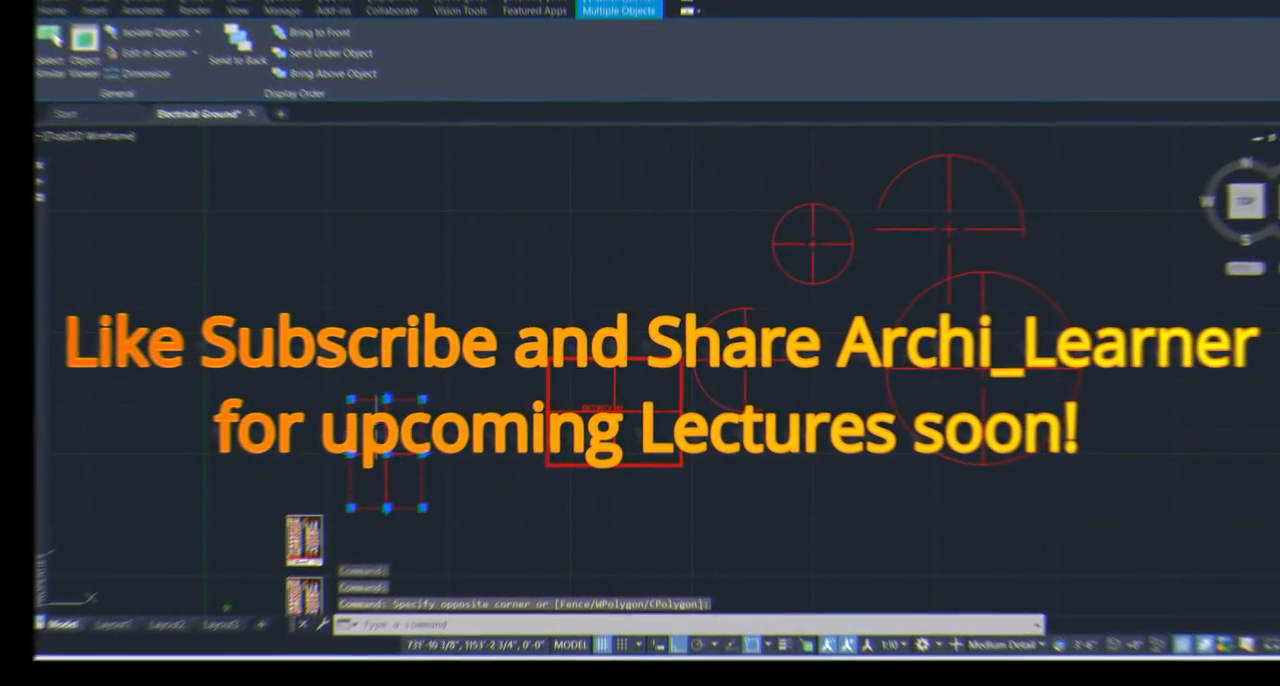
Move the small rectangle with its centrelines to the free area above the small circle and the BEDROOM rectangle
{"action": "scroll", "coordinate": [392, 463], "scroll_direction": "down", "scroll_amount": 2}
{"action": "scroll", "coordinate": [392, 462], "scroll_direction": "up", "scroll_amount": 2}
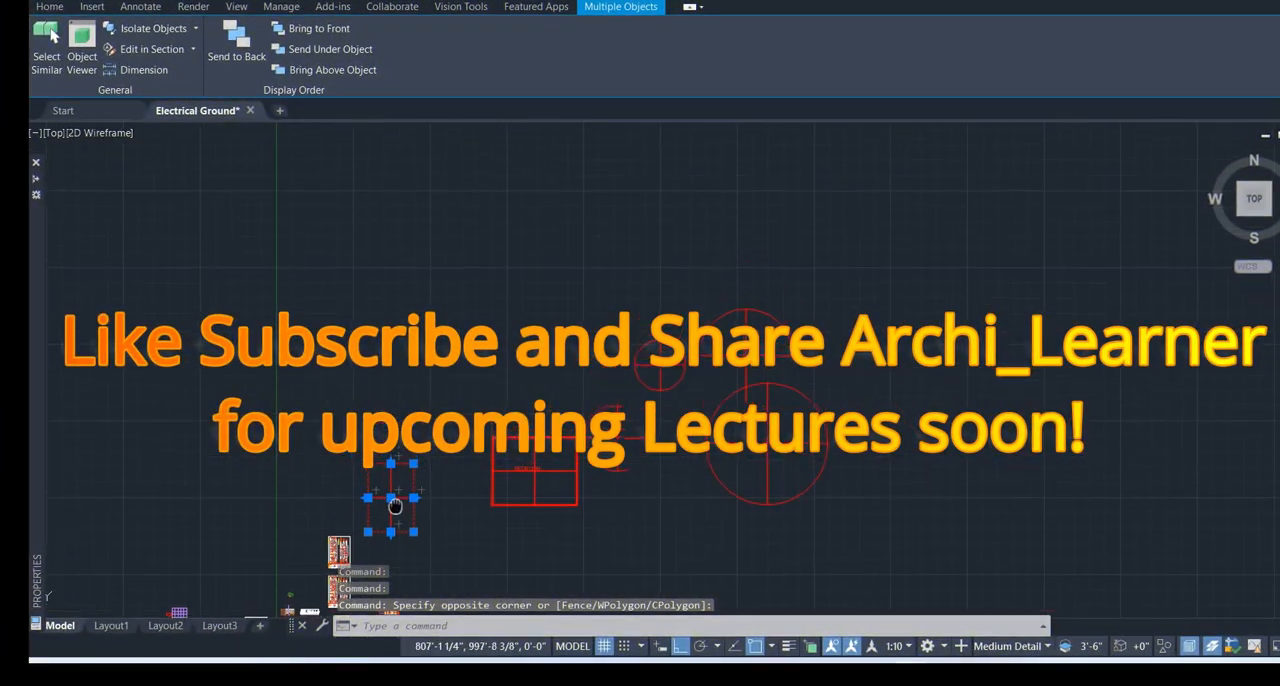
{"action": "key", "text": "Escape"}
{"action": "key", "text": "Escape"}
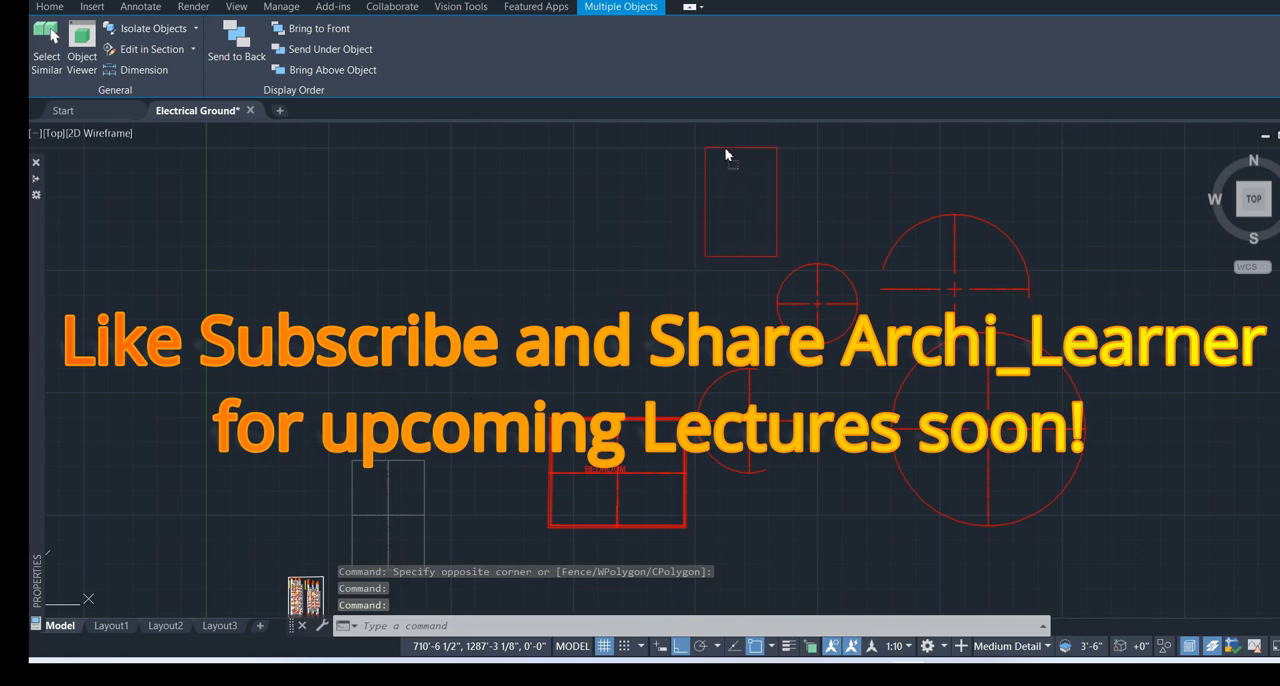
{"action": "left_click_drag", "start_coordinate": [726, 155], "coordinate": [752, 190]}
Examine the regrouped rectangles, circles and arcs, both up close and in relation to the rest of the drawing
{"action": "scroll", "coordinate": [709, 358], "scroll_direction": "down", "scroll_amount": 2}
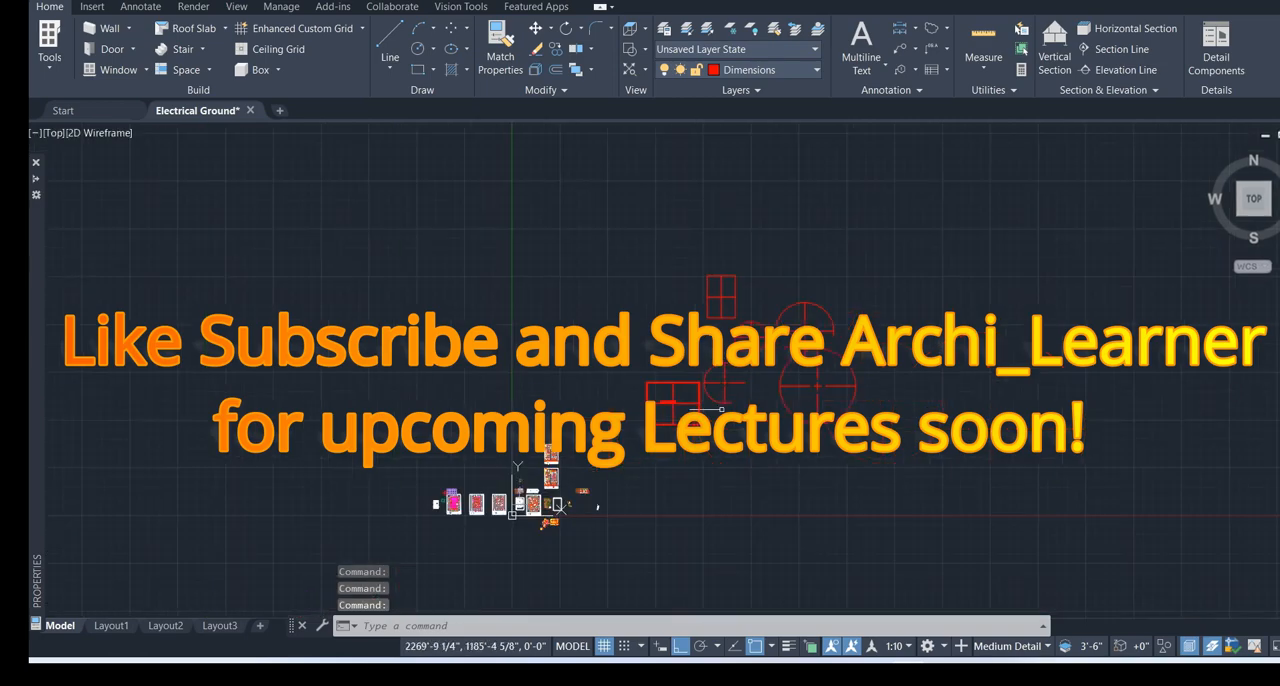
{"action": "scroll", "coordinate": [731, 432], "scroll_direction": "up", "scroll_amount": 3}
{"action": "middle_click_drag", "start_coordinate": [731, 437], "coordinate": [717, 538]}
{"action": "scroll", "coordinate": [717, 538], "scroll_direction": "down", "scroll_amount": 3}
{"action": "scroll", "coordinate": [762, 490], "scroll_direction": "up", "scroll_amount": 2}
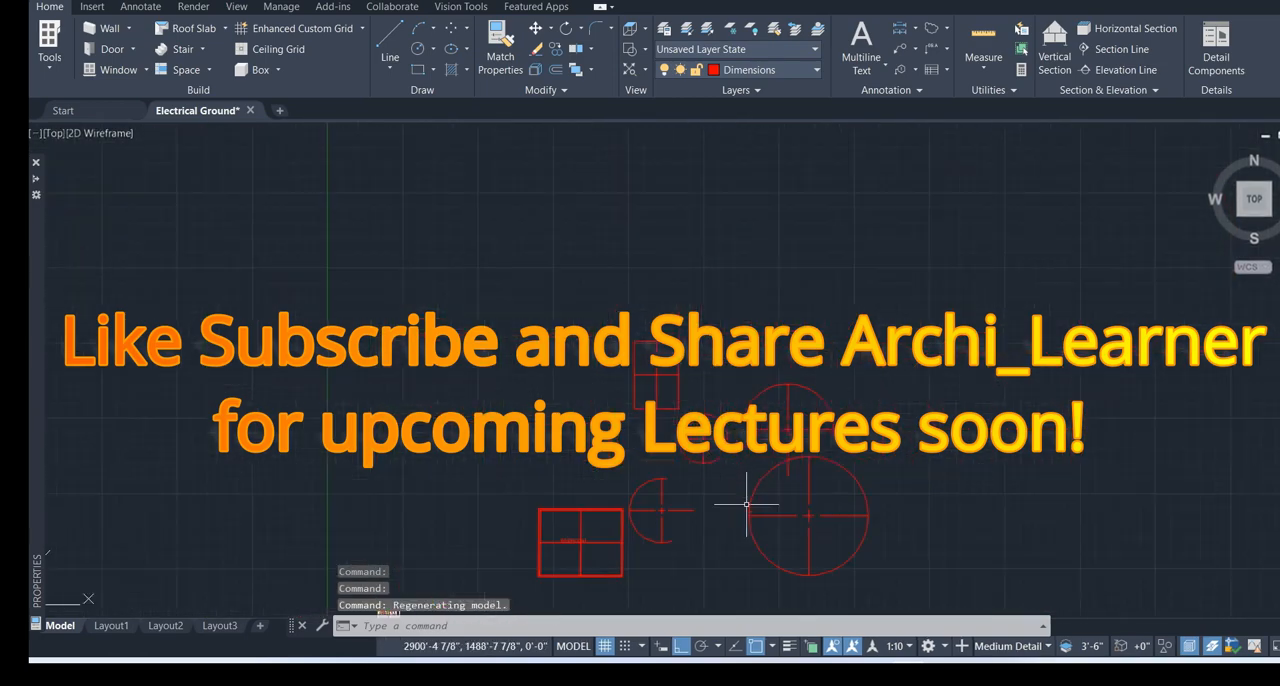
{"action": "middle_click_drag", "start_coordinate": [757, 498], "coordinate": [874, 389]}
{"action": "scroll", "coordinate": [872, 391], "scroll_direction": "up", "scroll_amount": 2}
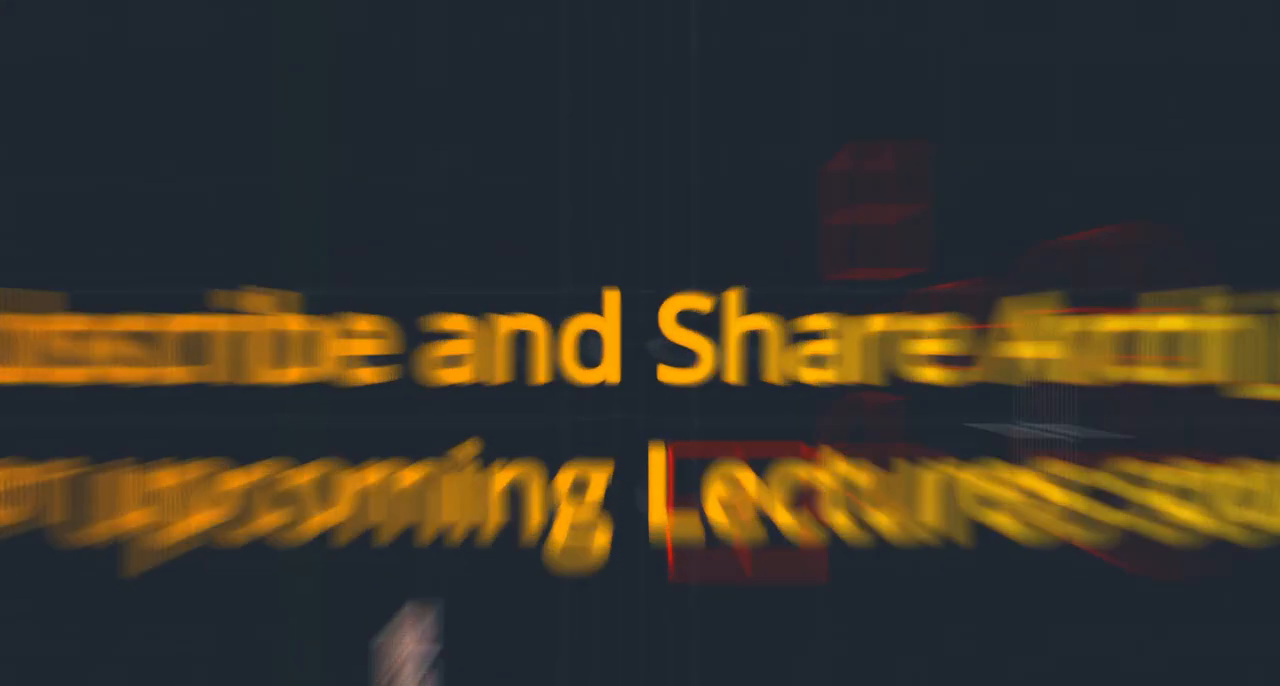